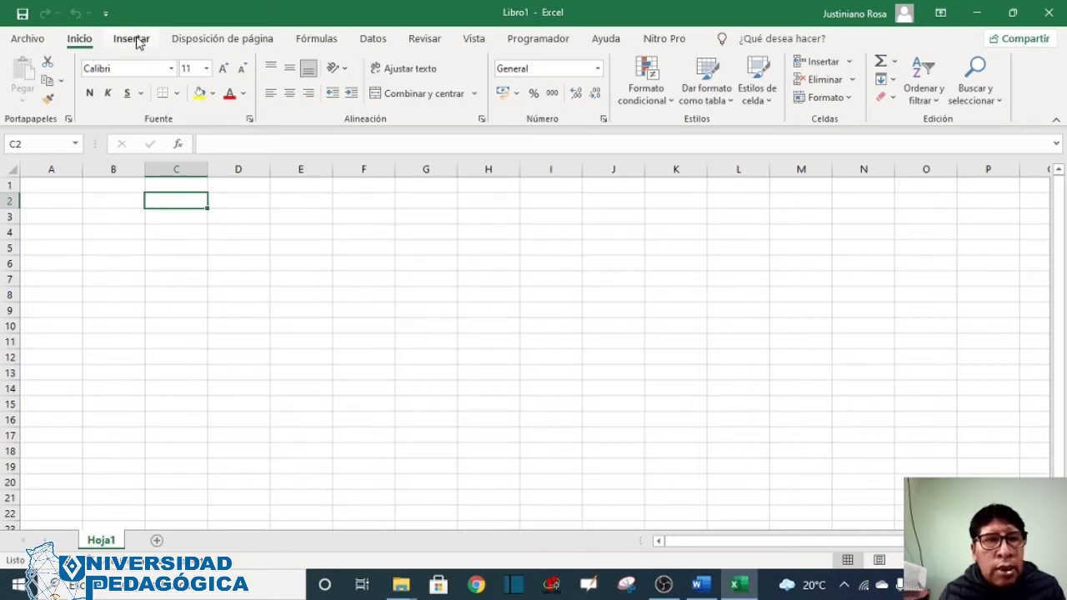
# Insert the UP logo picture from the device's Imágenes folder at cell C2 and keep it selected.
pyautogui.click(137, 42)
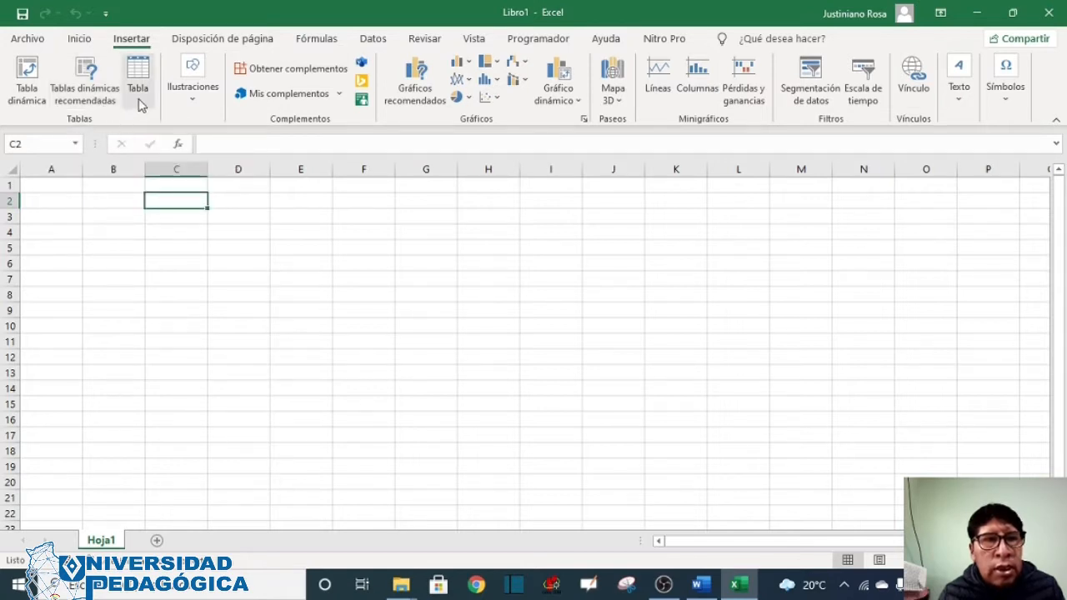
pyautogui.click(194, 104)
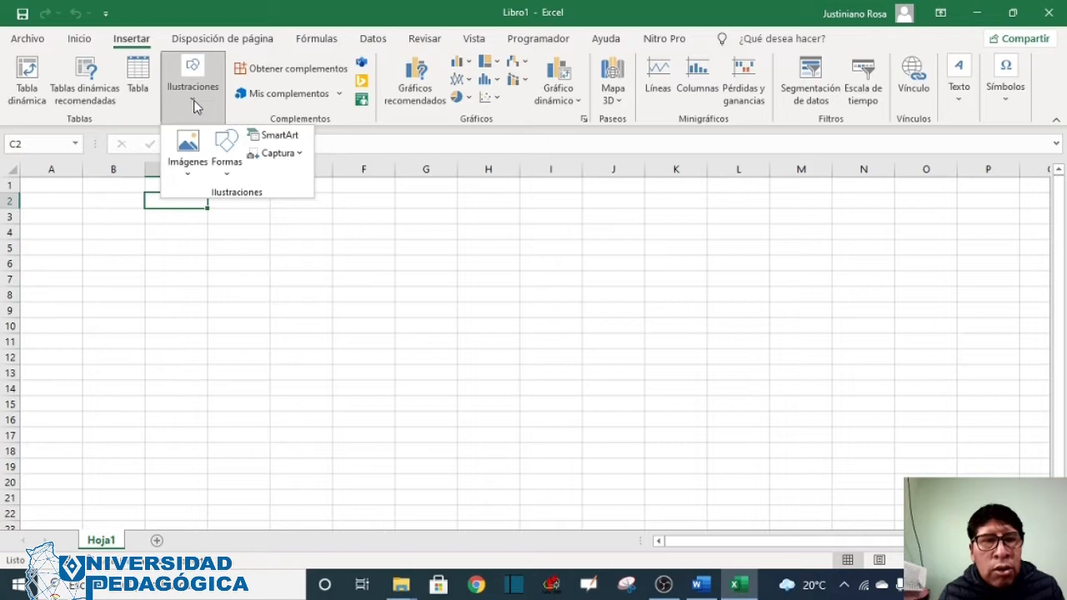
pyautogui.click(190, 180)
pyautogui.click(236, 220)
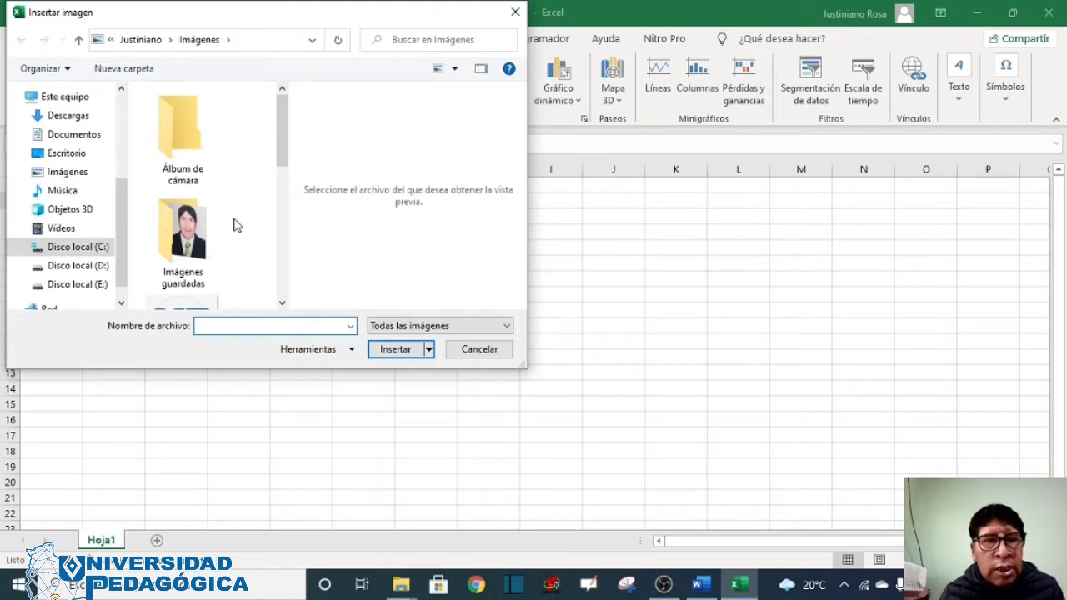
pyautogui.moveTo(282, 151); pyautogui.dragTo(286, 200)
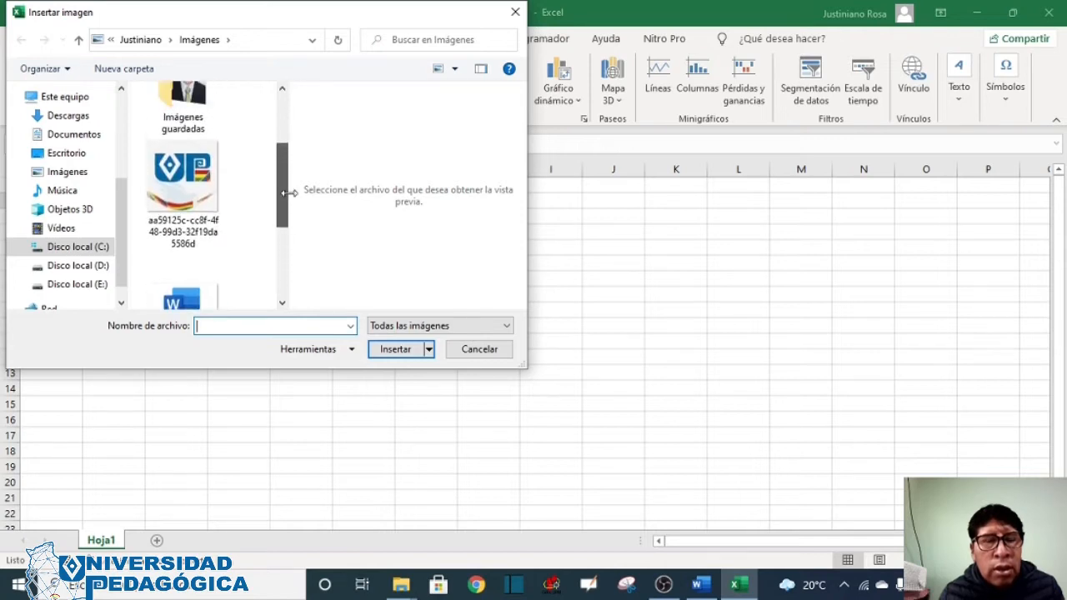
pyautogui.doubleClick(174, 186)
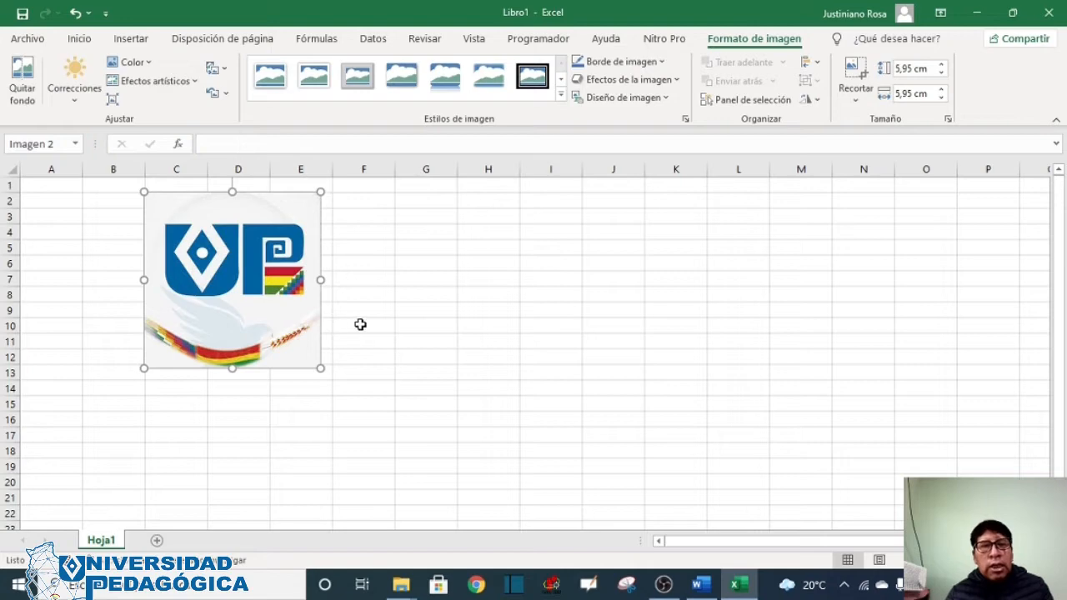
pyautogui.click(360, 325)
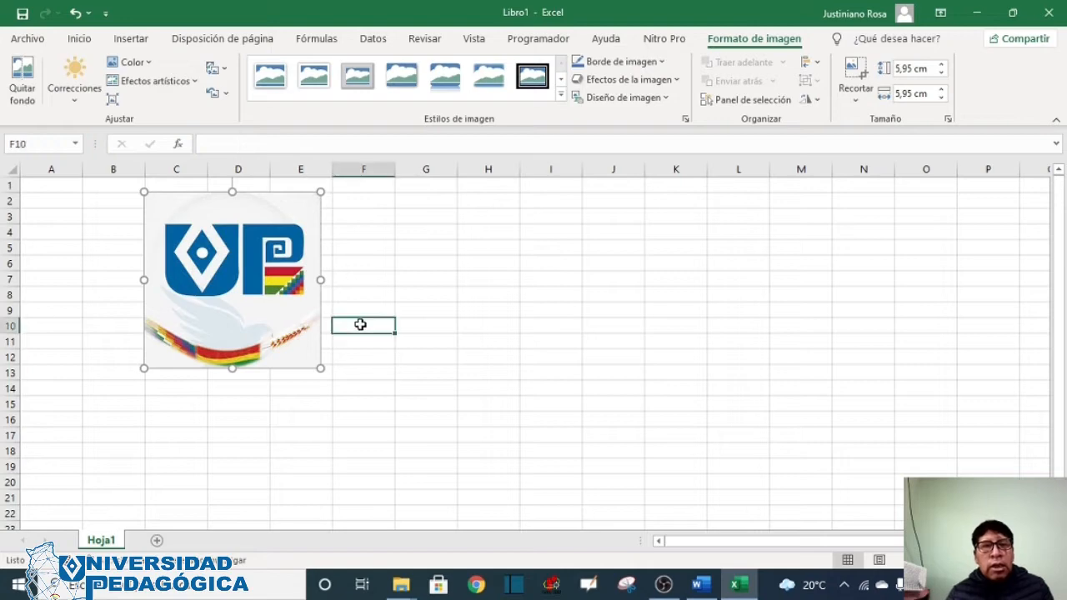
pyautogui.click(262, 306)
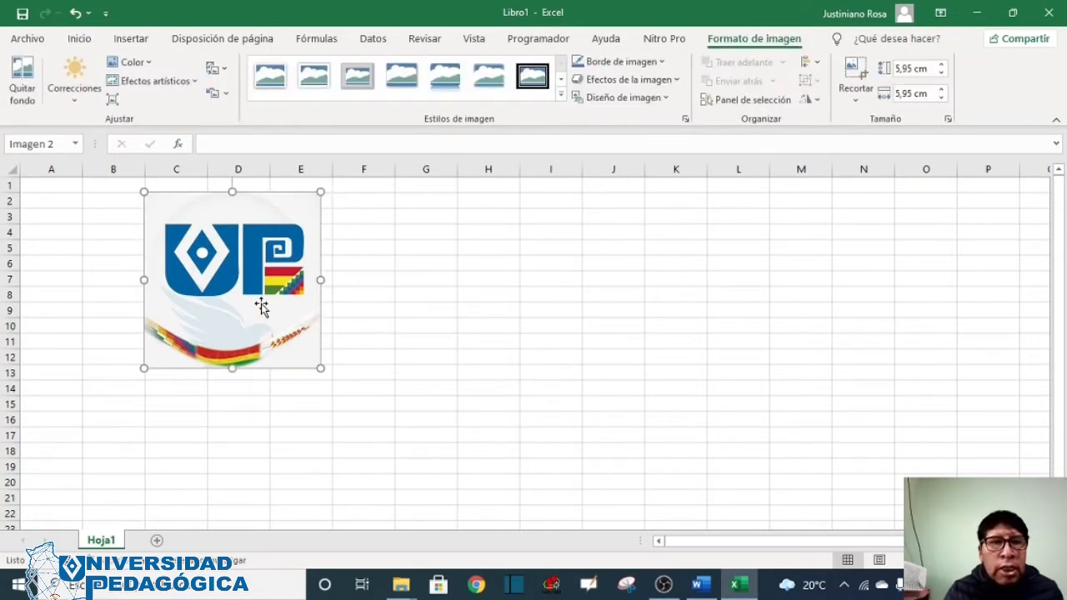
# Draw an ellipse about 3.5 cm high and 4.7 cm wide over columns G to I, and delete it.
pyautogui.click(131, 42)
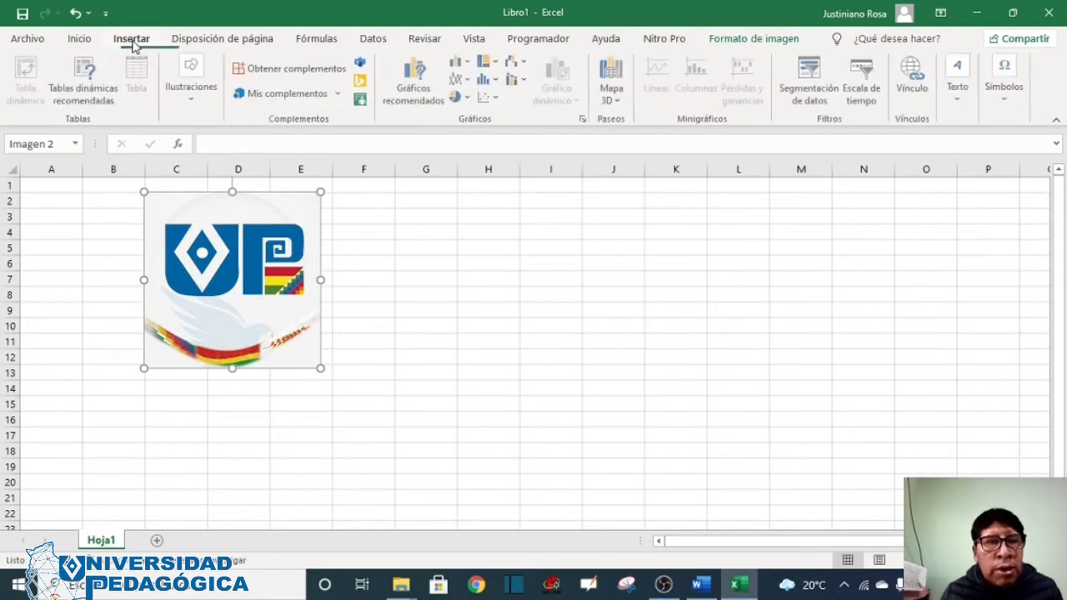
pyautogui.click(195, 105)
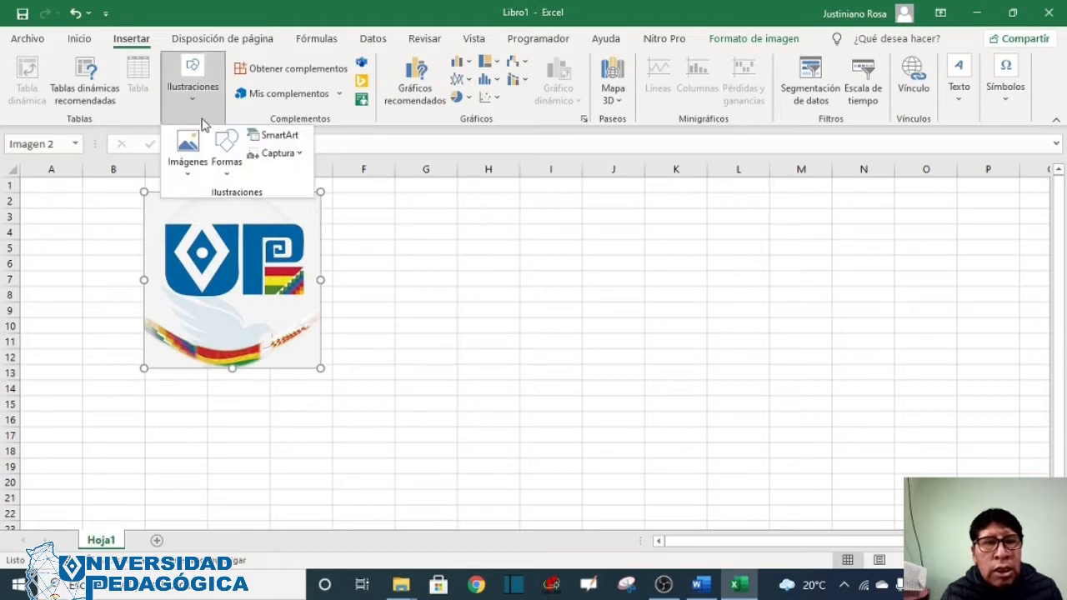
pyautogui.click(229, 170)
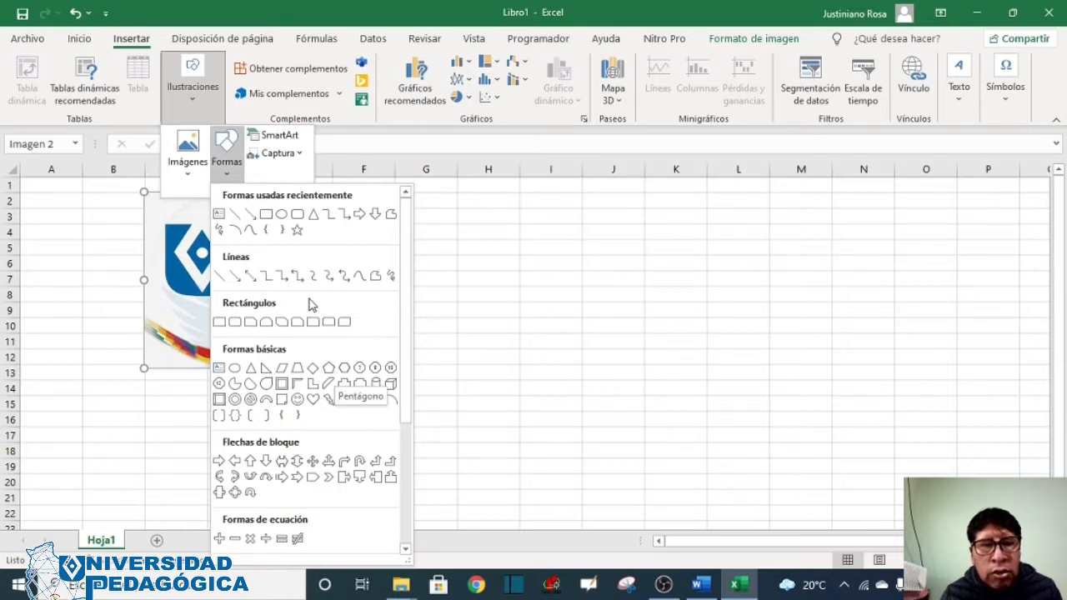
pyautogui.click(282, 214)
pyautogui.moveTo(411, 219); pyautogui.dragTo(549, 324)
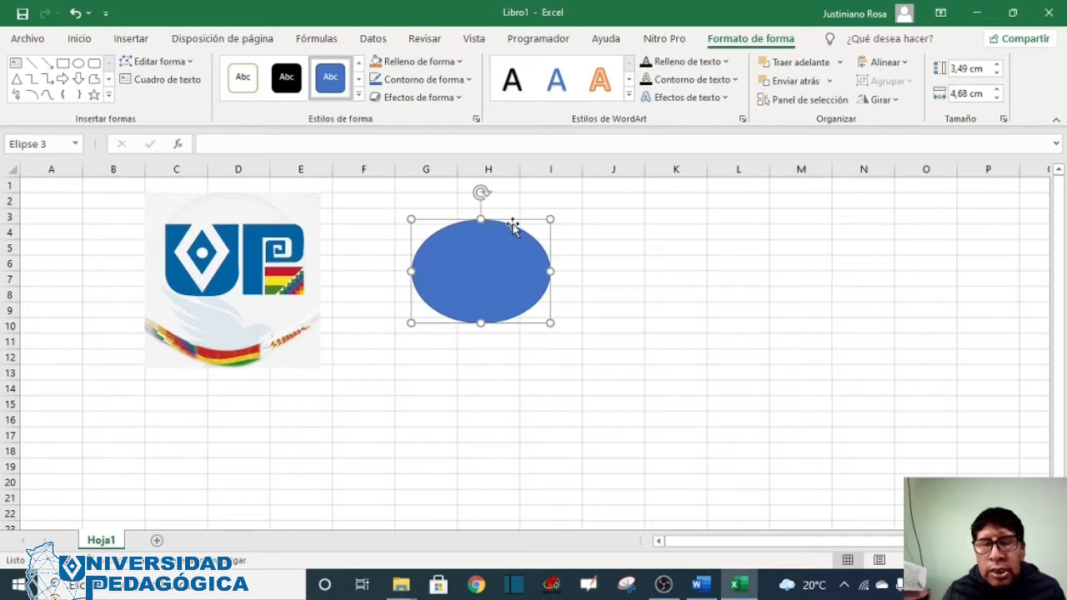
pyautogui.press('Delete')
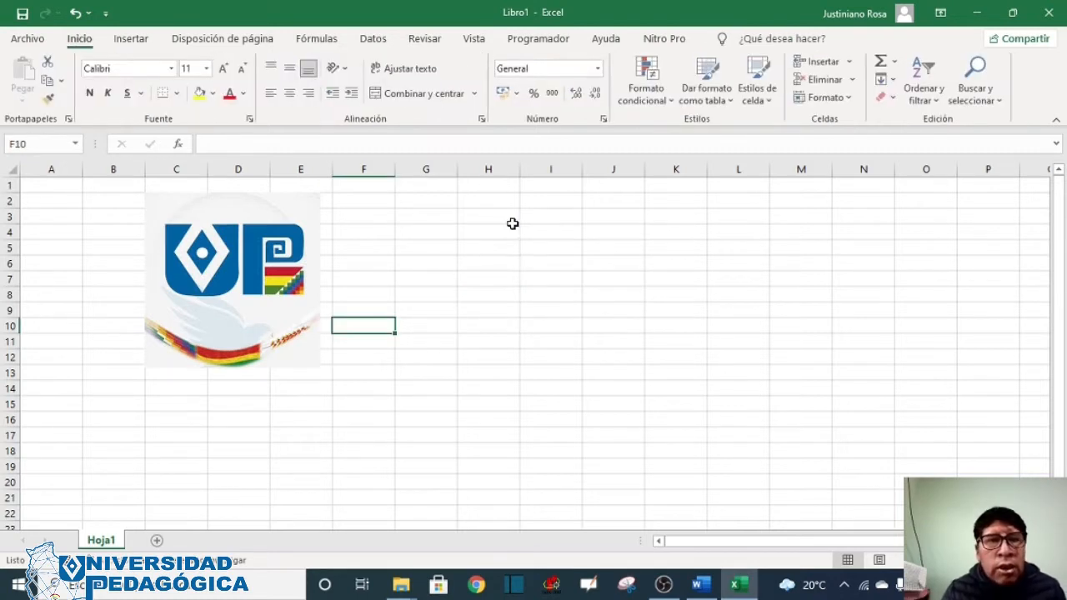
# Insert an Organigrama SmartArt graphic from the Jerarquía category and delete the whole diagram.
pyautogui.click(133, 38)
pyautogui.click(197, 90)
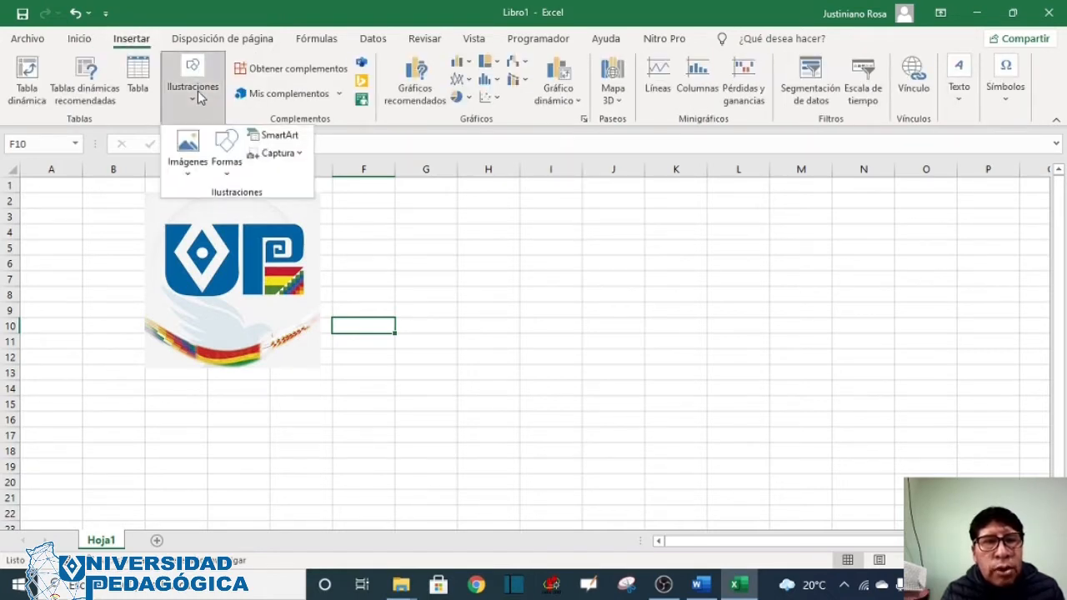
pyautogui.click(288, 142)
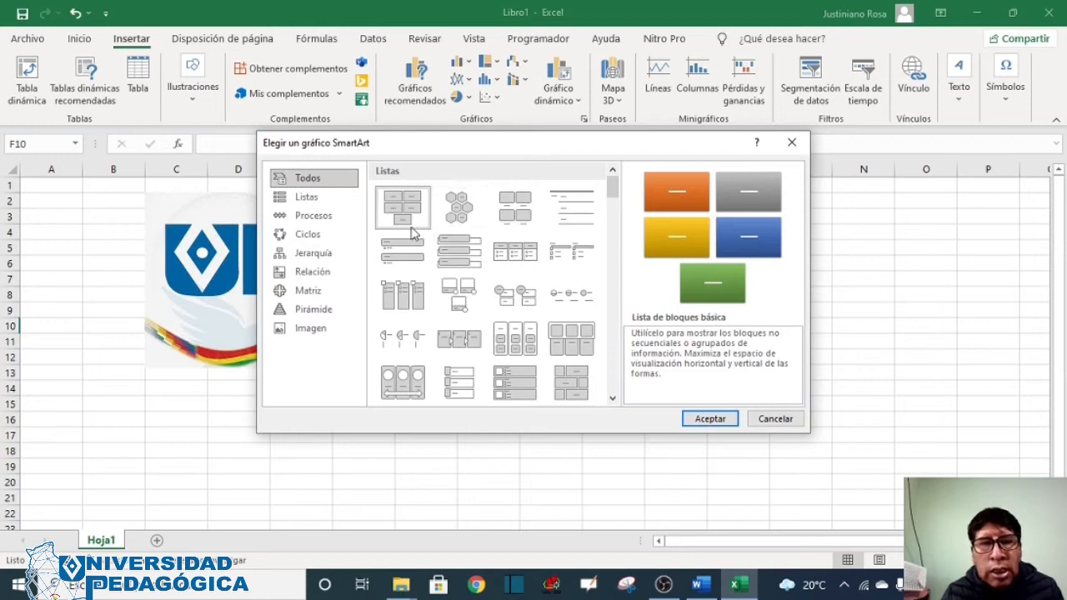
pyautogui.click(304, 261)
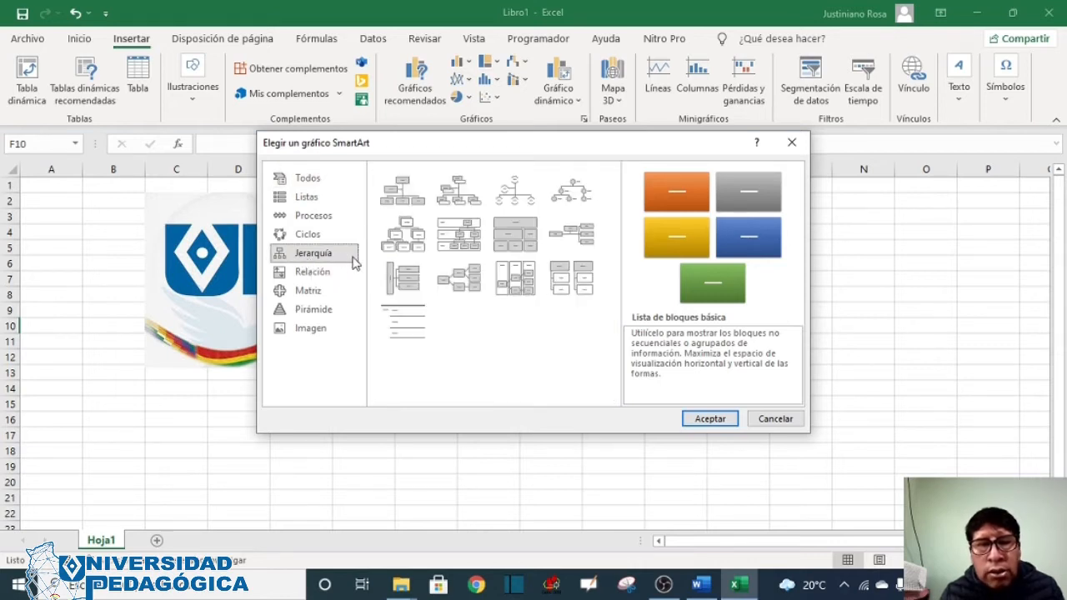
pyautogui.click(405, 210)
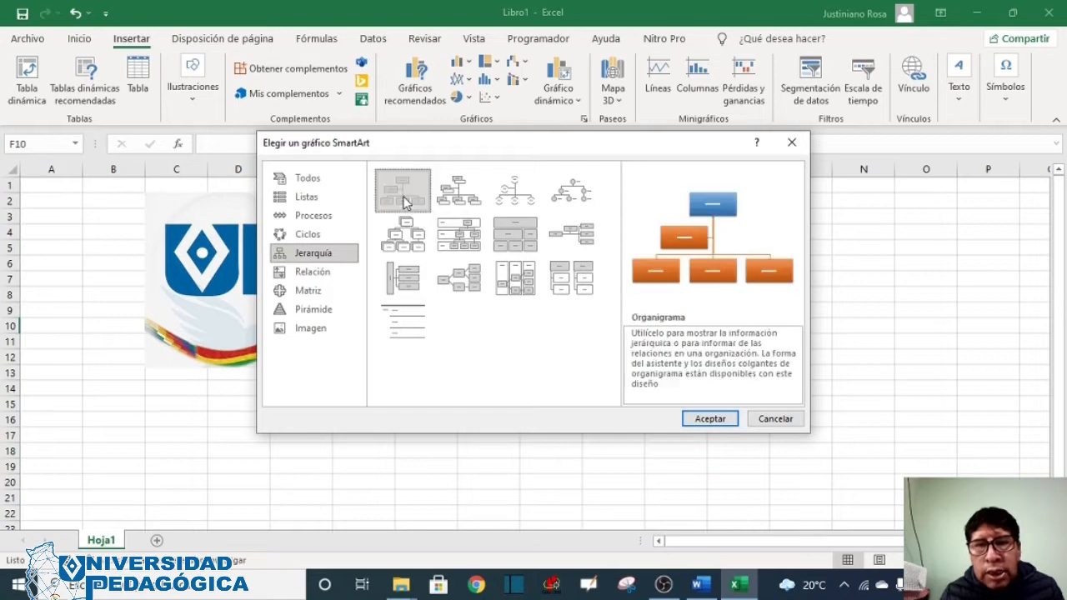
pyautogui.click(710, 419)
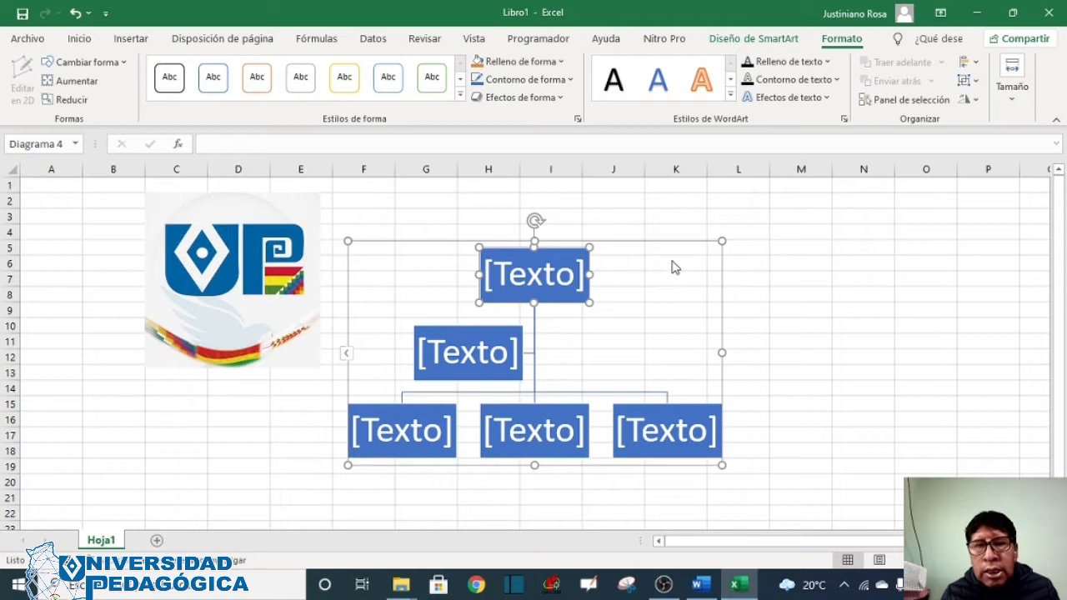
pyautogui.click(695, 242)
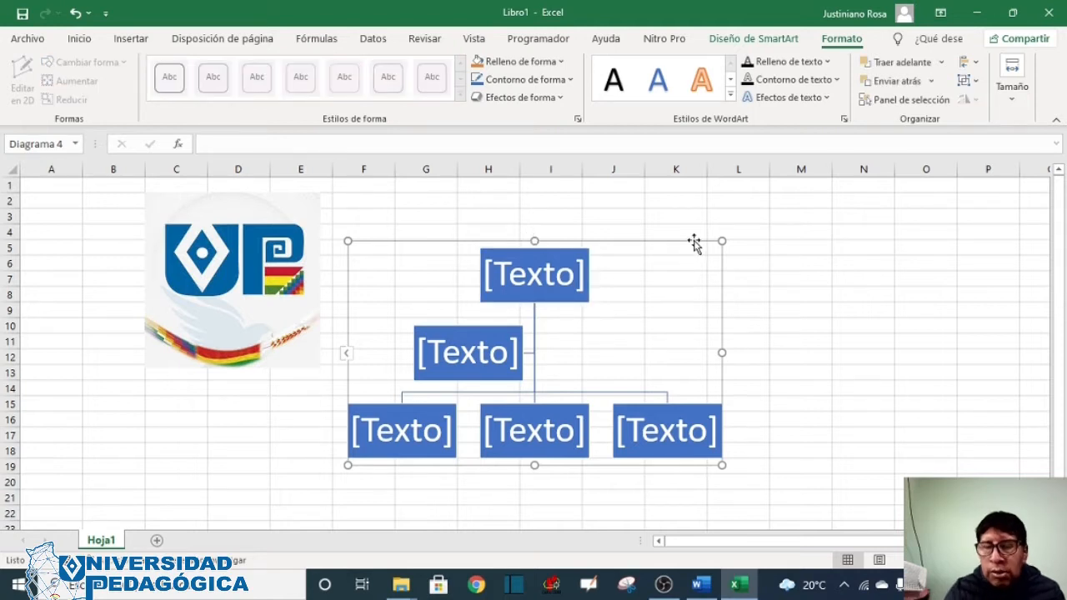
pyautogui.press('Delete')
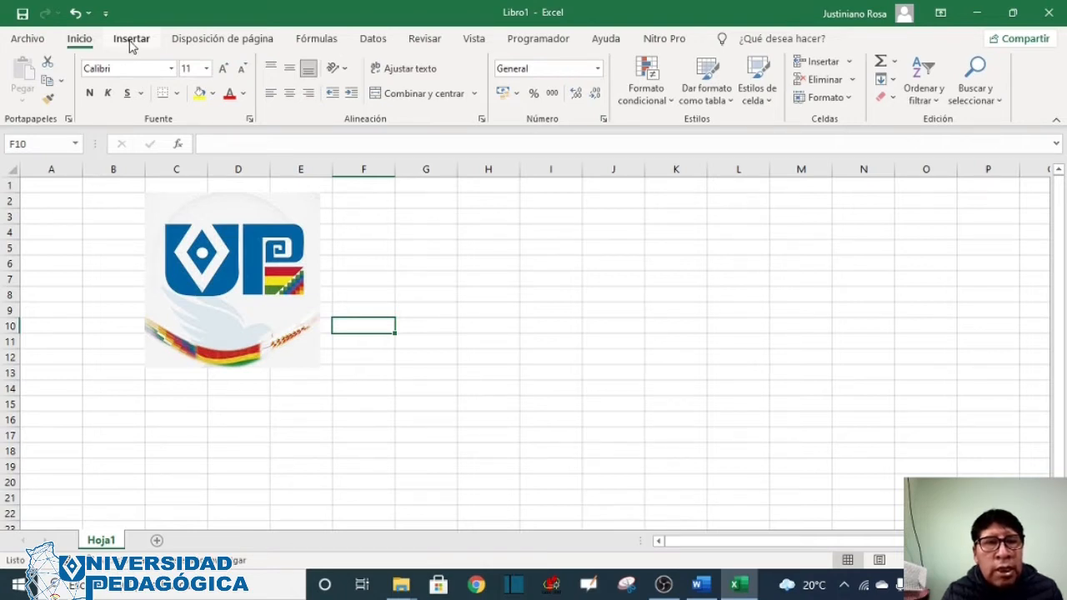
# Insert a screenshot of the open Vídeos folder window and move it up to about row 4.
pyautogui.click(131, 44)
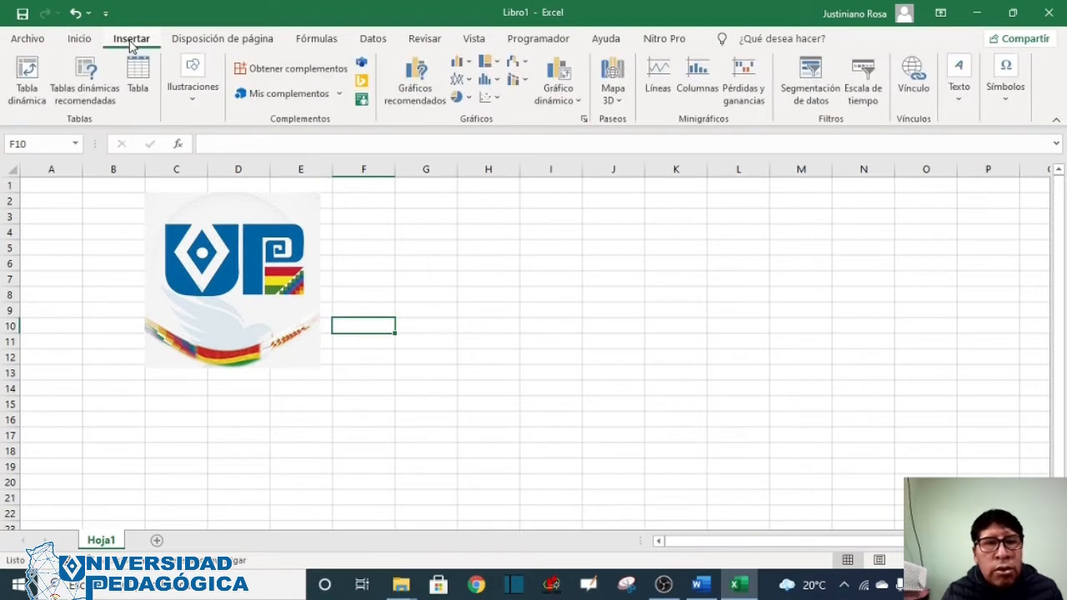
pyautogui.click(196, 96)
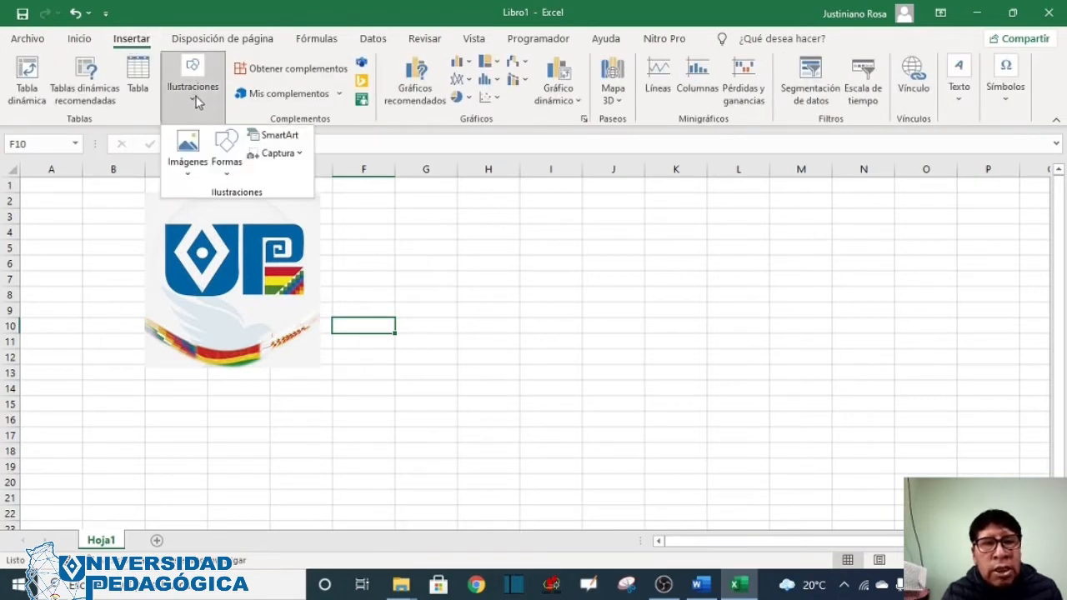
pyautogui.click(276, 157)
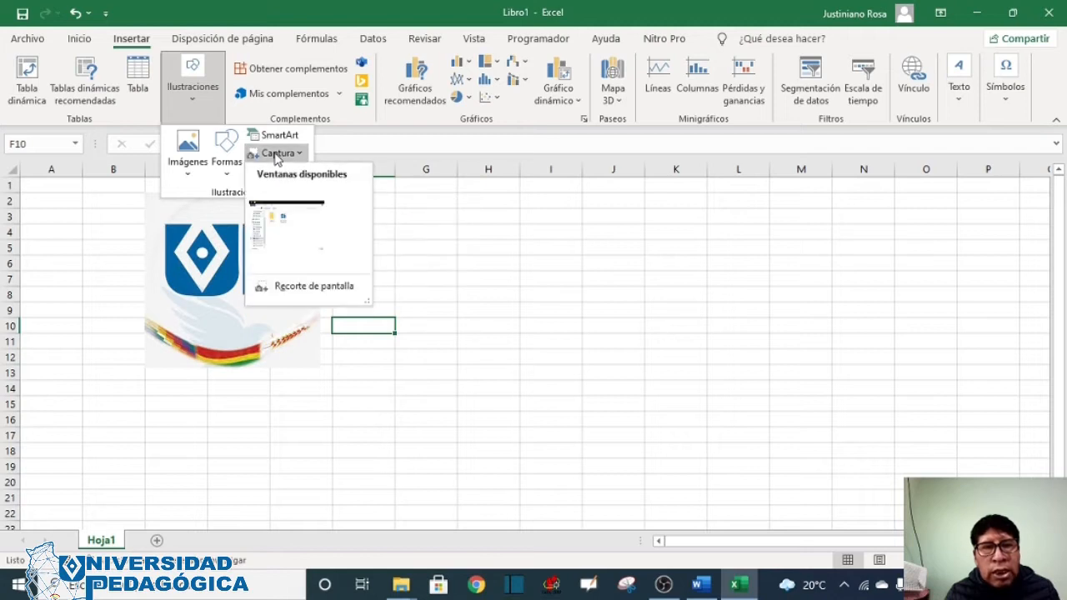
pyautogui.click(292, 240)
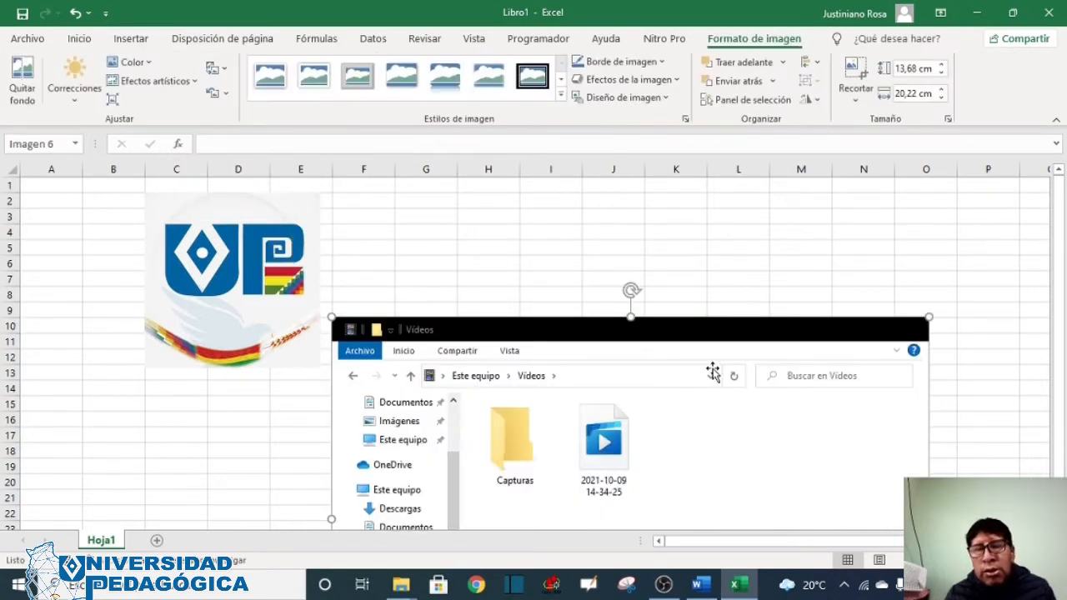
pyautogui.moveTo(701, 338); pyautogui.dragTo(695, 255)
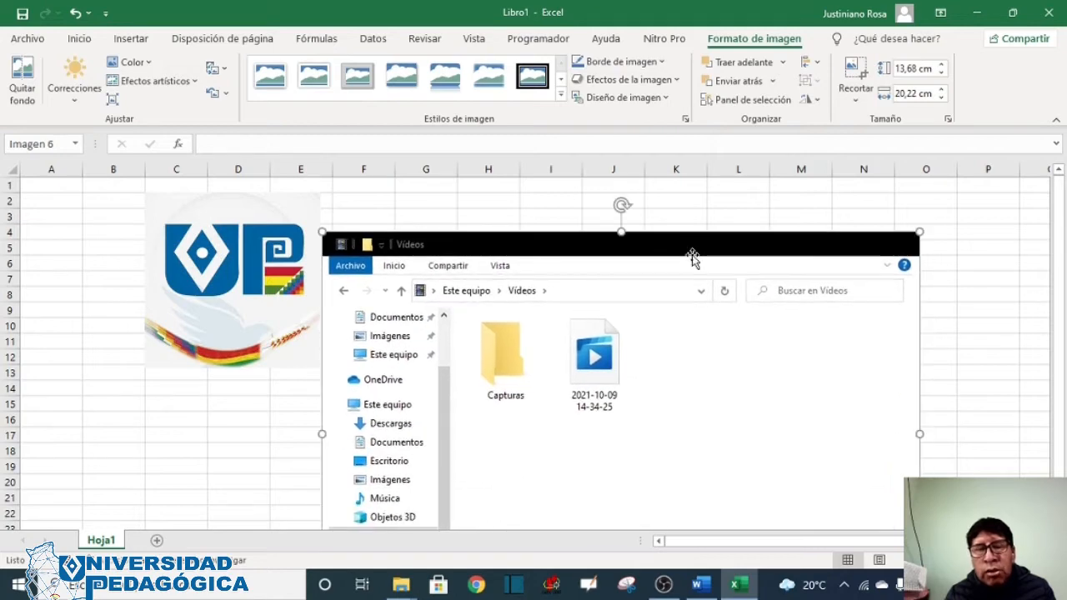
# Minimize the workbook, close the Vídeos folder window in File Explorer and switch back to Excel.
pyautogui.click(981, 11)
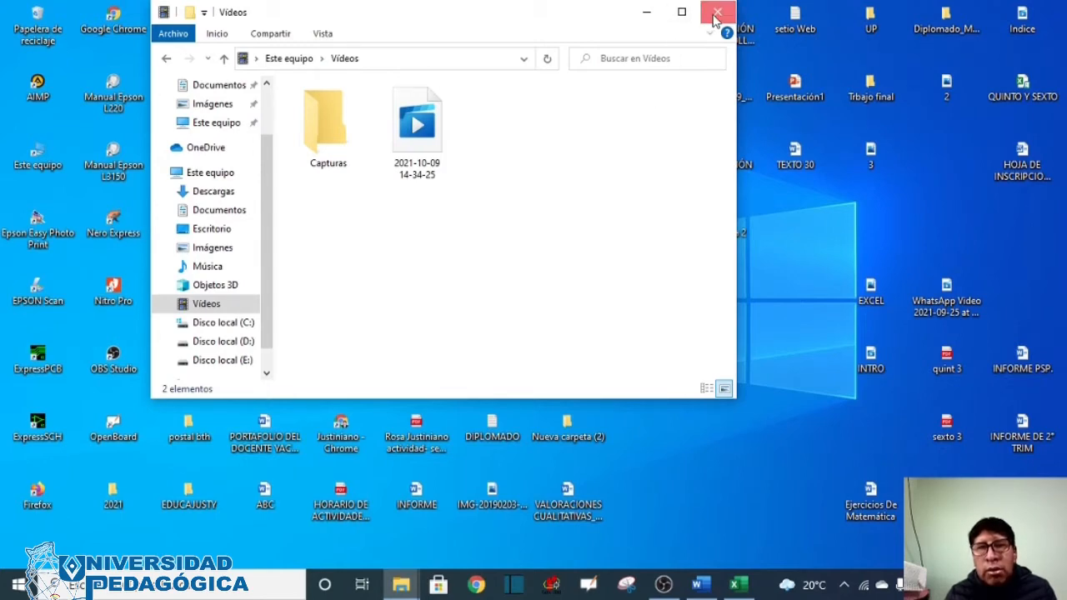
pyautogui.click(717, 13)
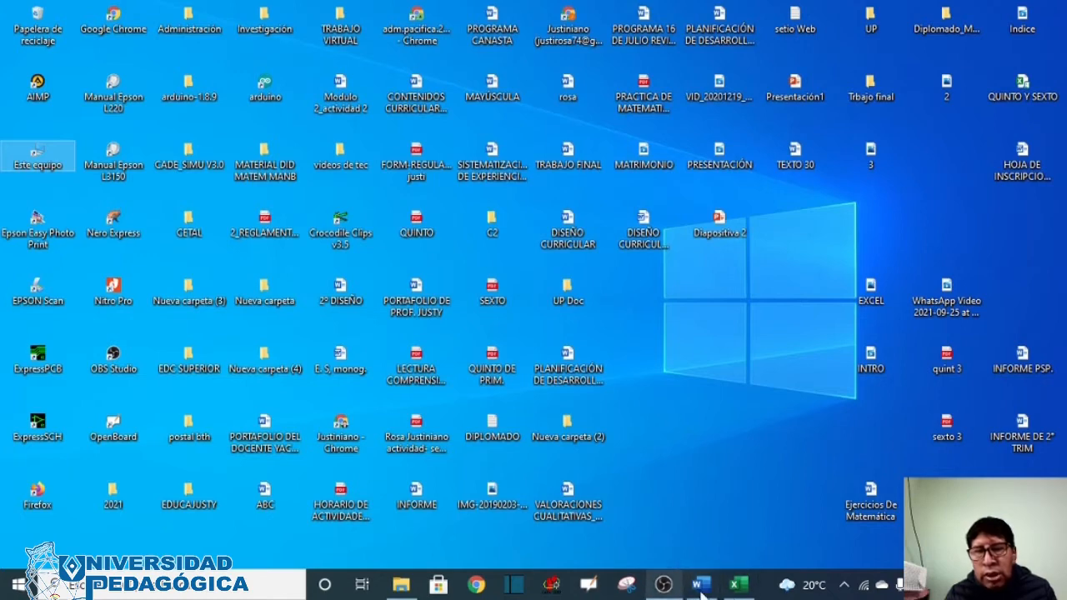
pyautogui.click(738, 588)
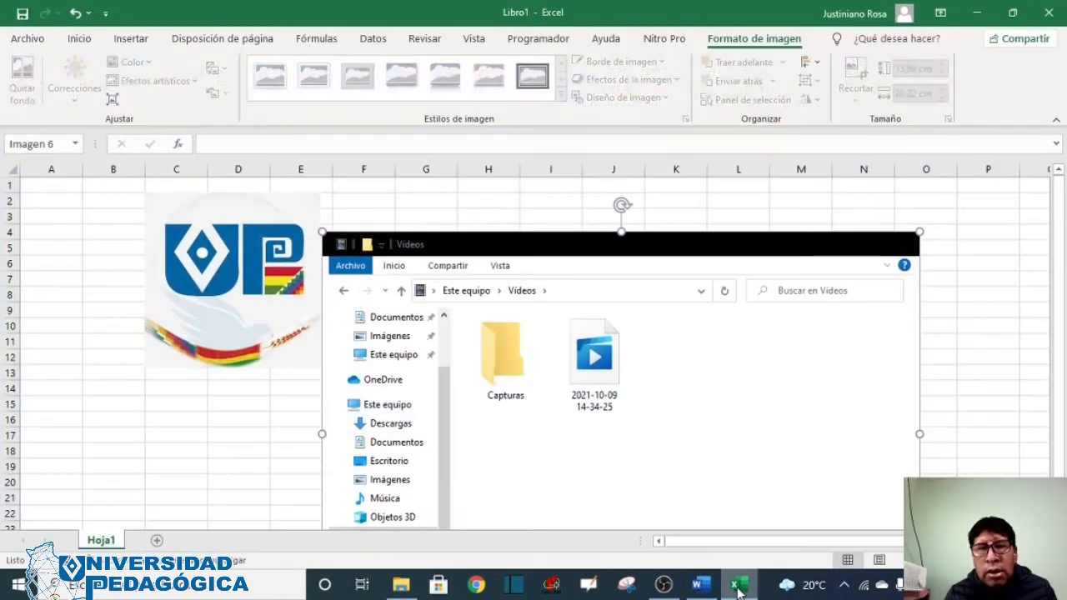
# Shift the Vídeos window screenshot slightly up and away from the logo, and delete it.
pyautogui.moveTo(659, 248); pyautogui.dragTo(698, 223)
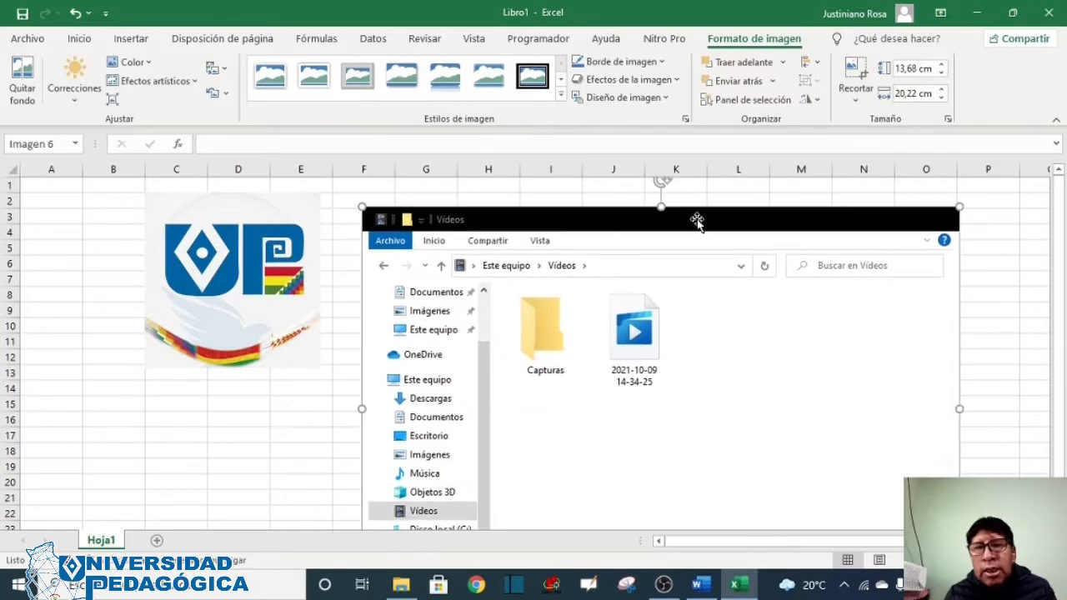
pyautogui.press('Delete')
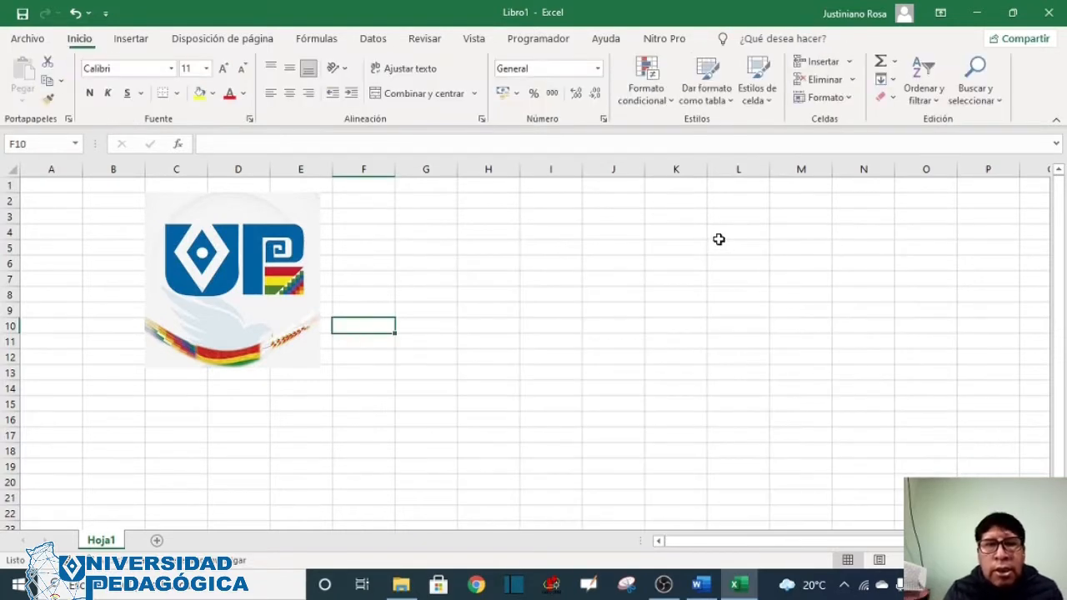
# Examine the available column and bar, line and area, and pie and doughnut chart types.
pyautogui.click(131, 37)
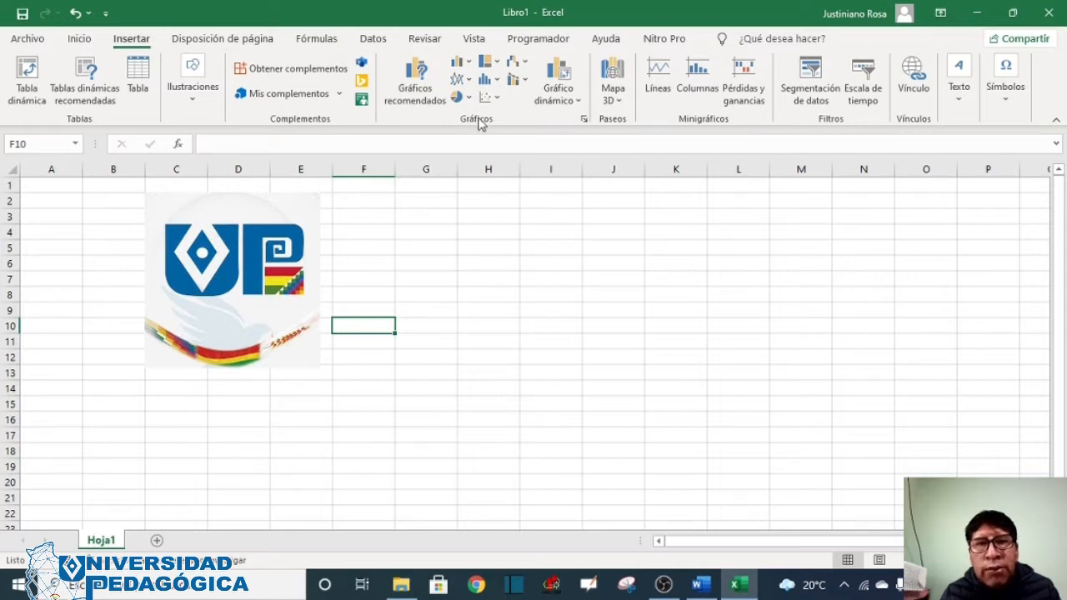
pyautogui.click(471, 65)
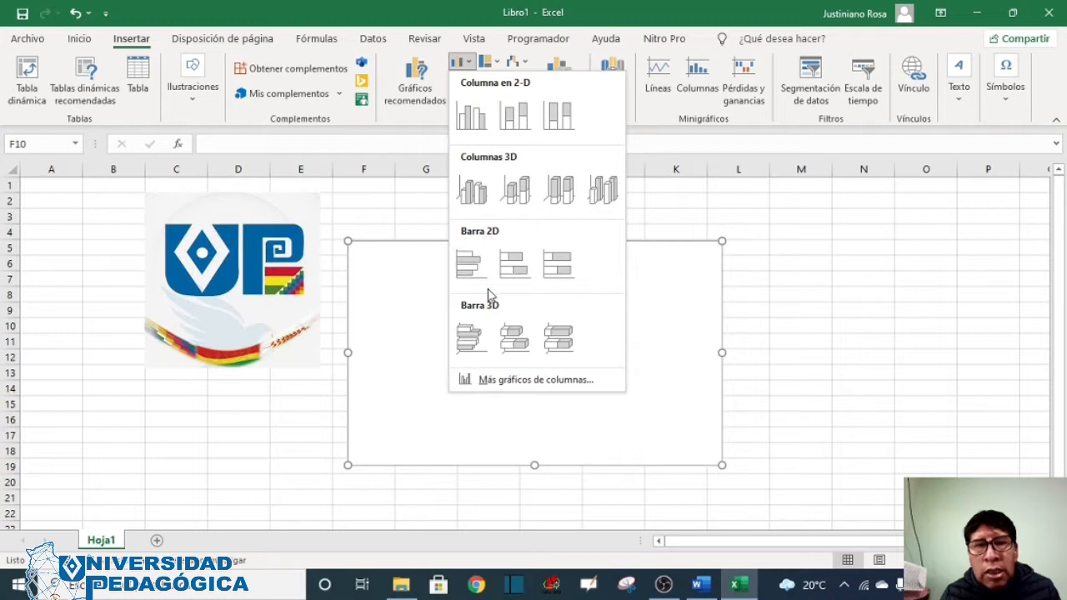
pyautogui.click(779, 306)
pyautogui.click(467, 80)
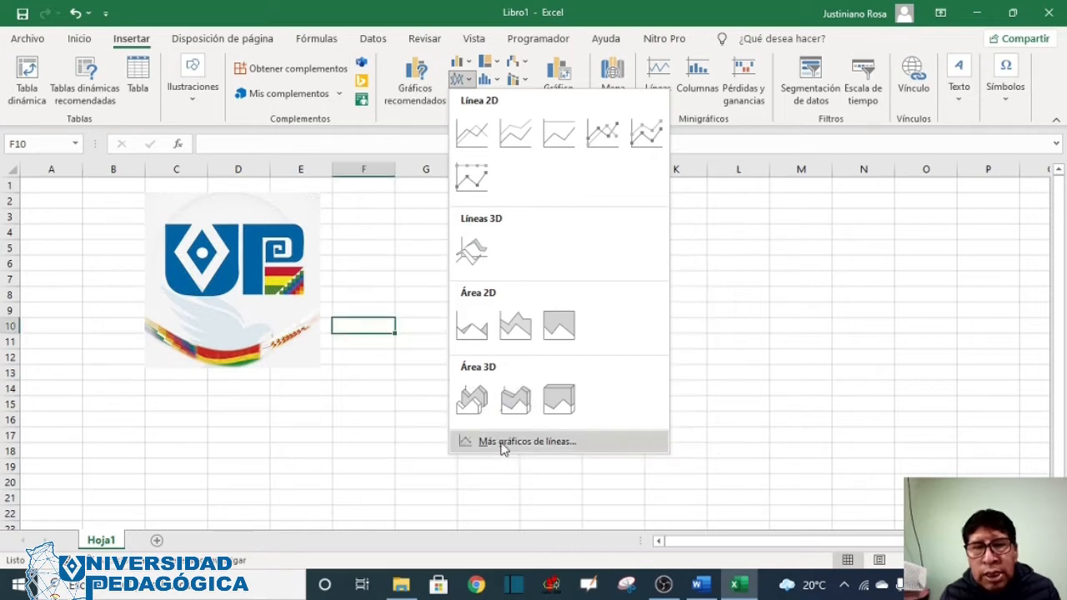
pyautogui.click(735, 270)
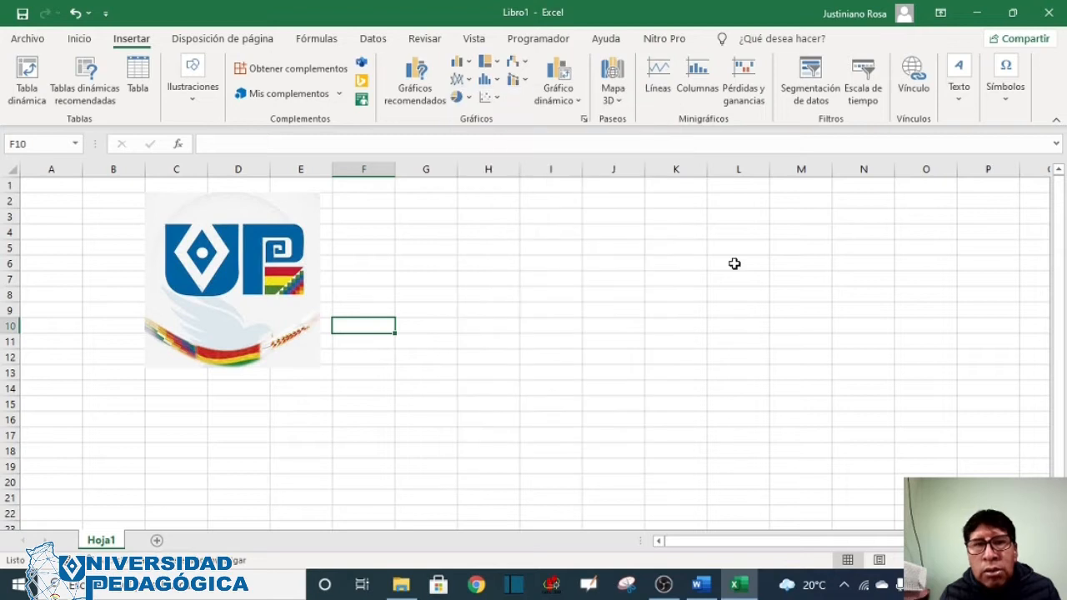
pyautogui.click(470, 99)
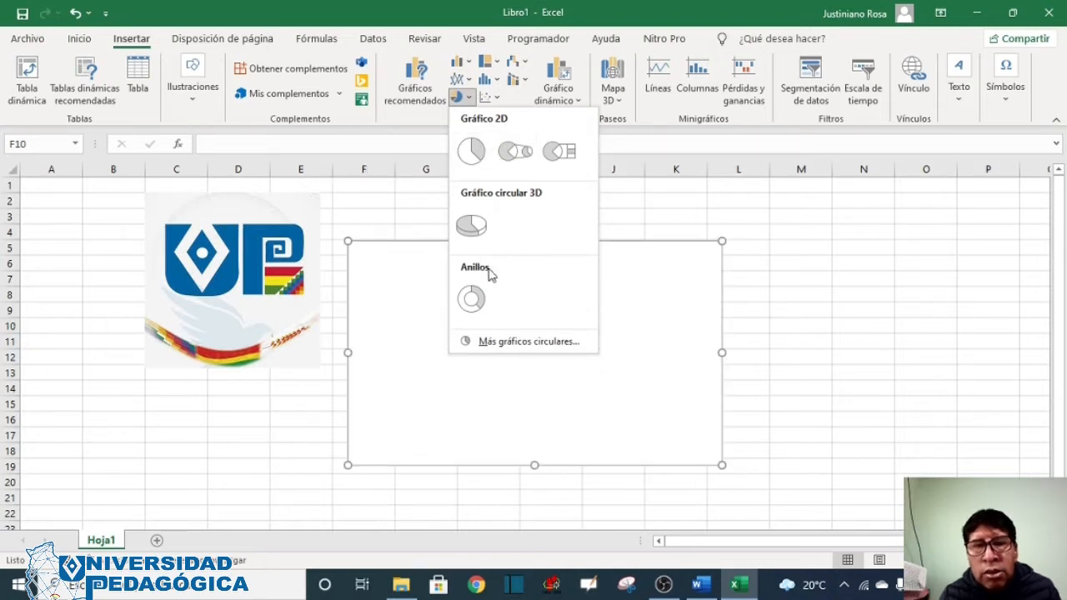
pyautogui.click(650, 338)
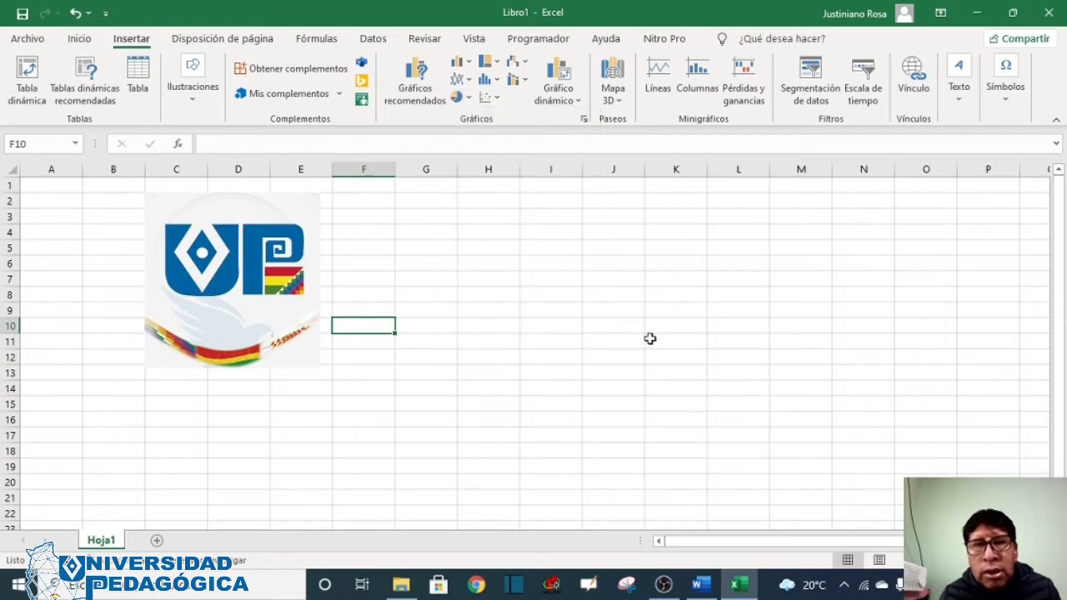
# Examine the available hierarchy, statistical, and scatter and bubble chart types.
pyautogui.click(497, 63)
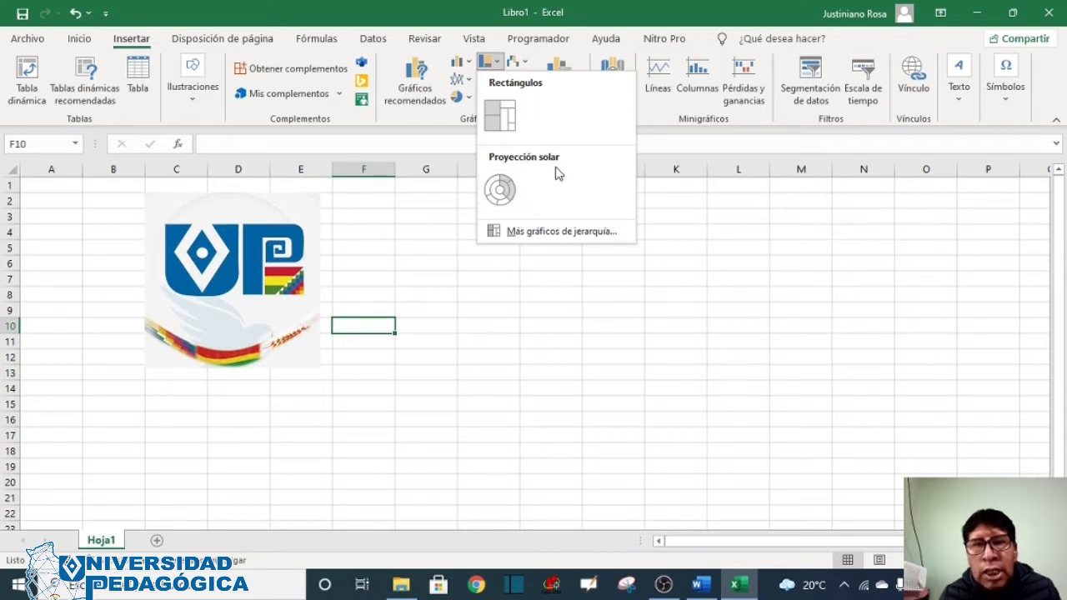
pyautogui.click(532, 289)
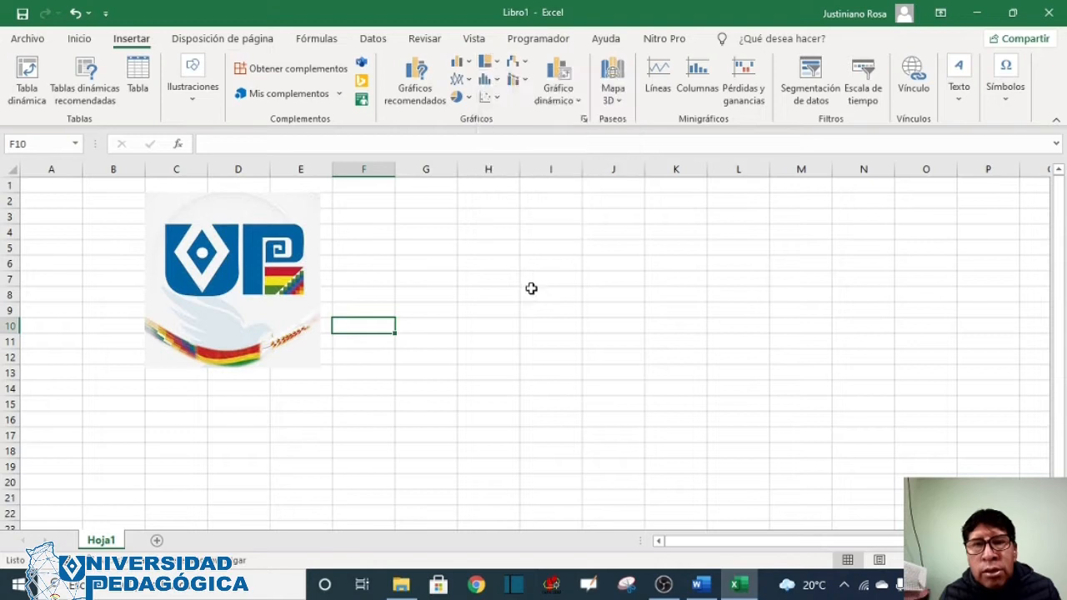
pyautogui.click(497, 80)
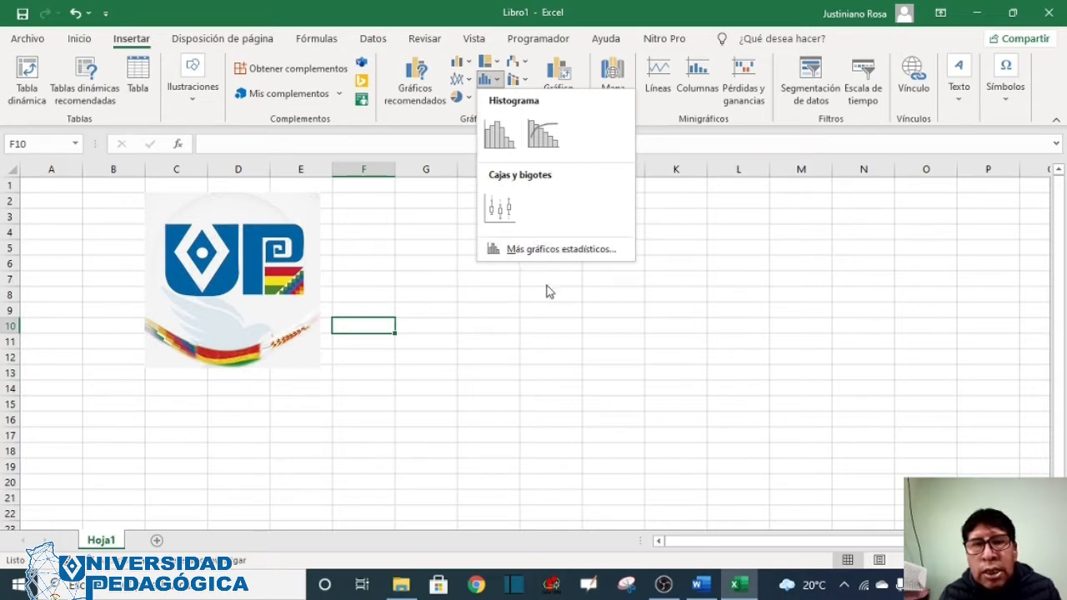
pyautogui.click(572, 307)
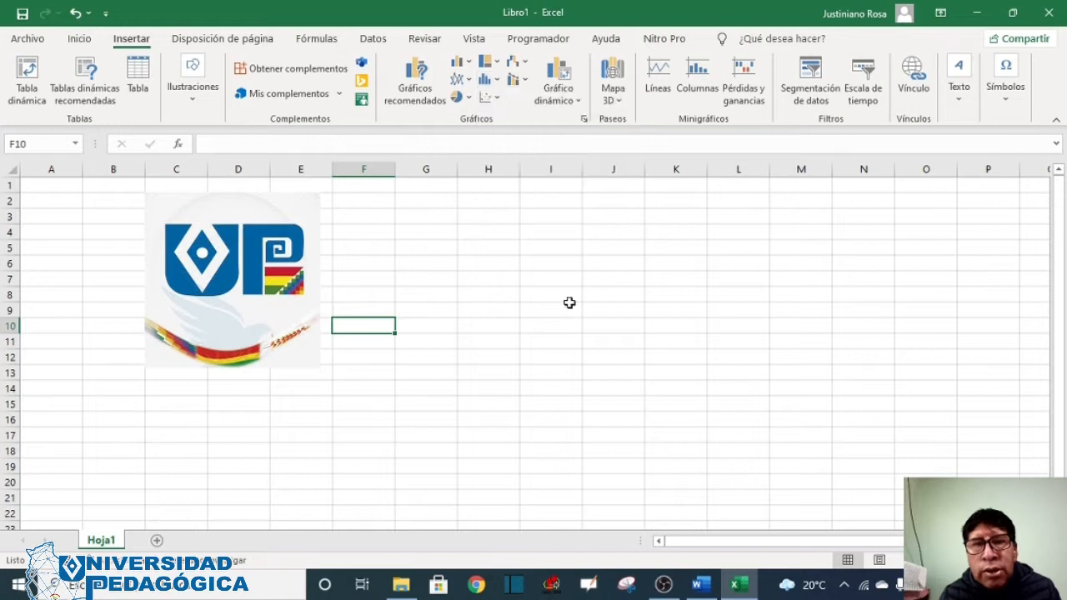
pyautogui.click(497, 99)
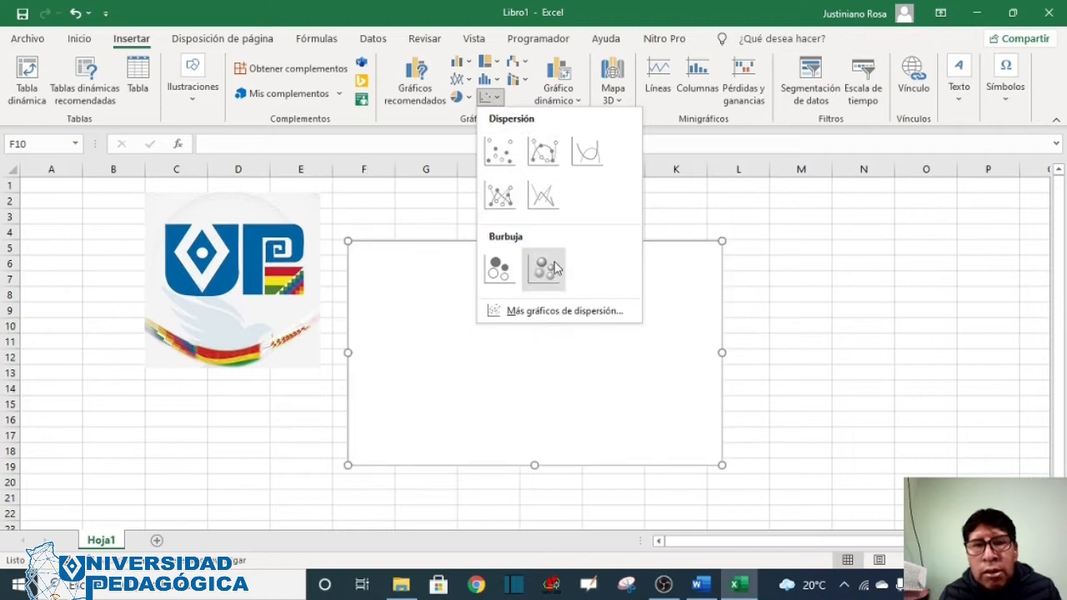
pyautogui.click(704, 302)
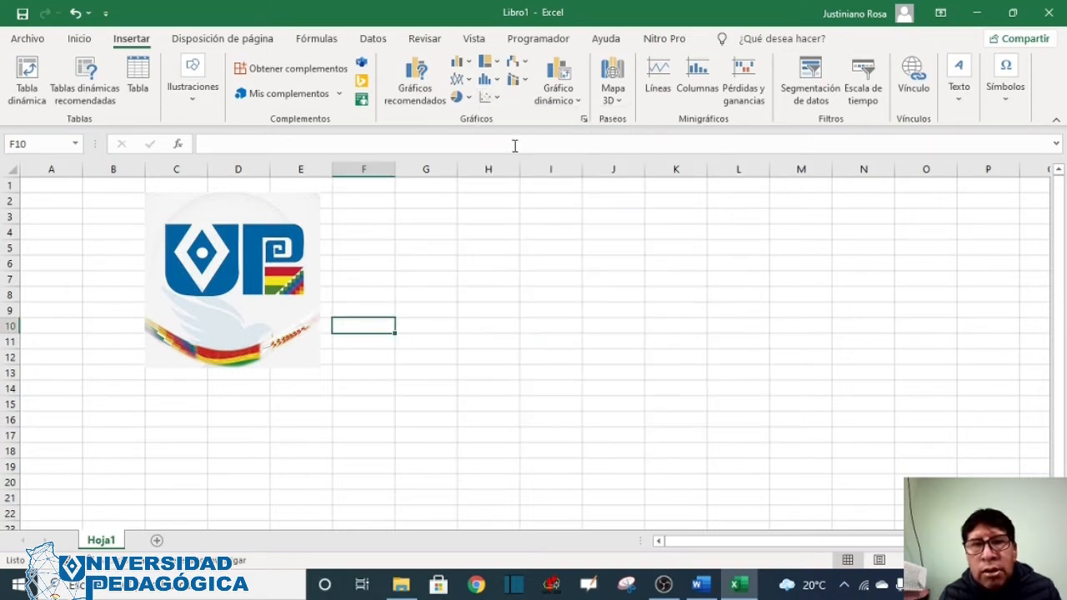
# Examine the waterfall, stock, surface and radar chart types and the PivotChart insertion options.
pyautogui.click(524, 63)
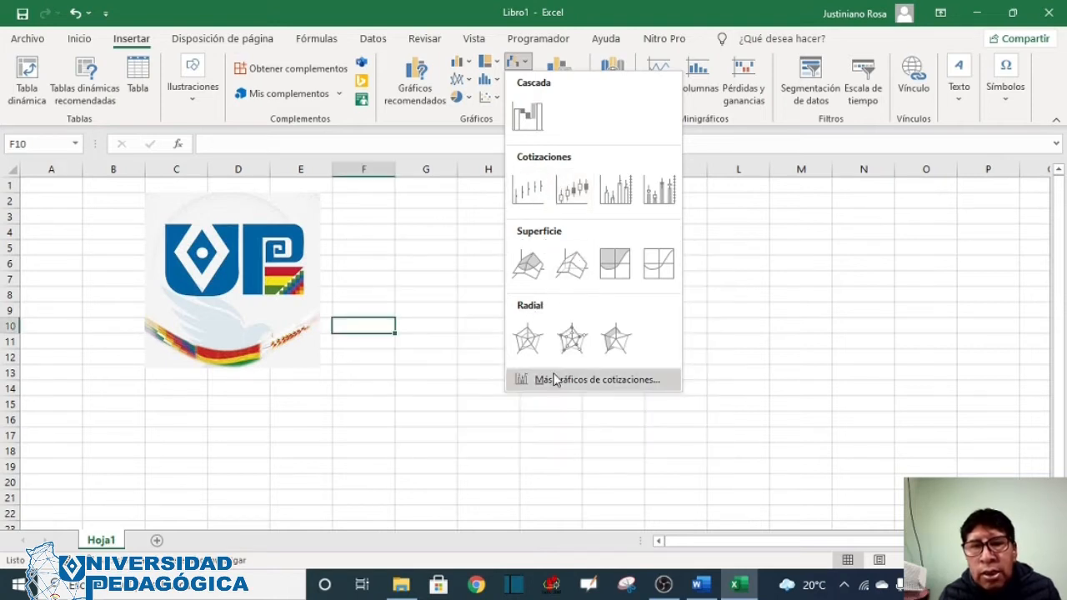
pyautogui.click(713, 334)
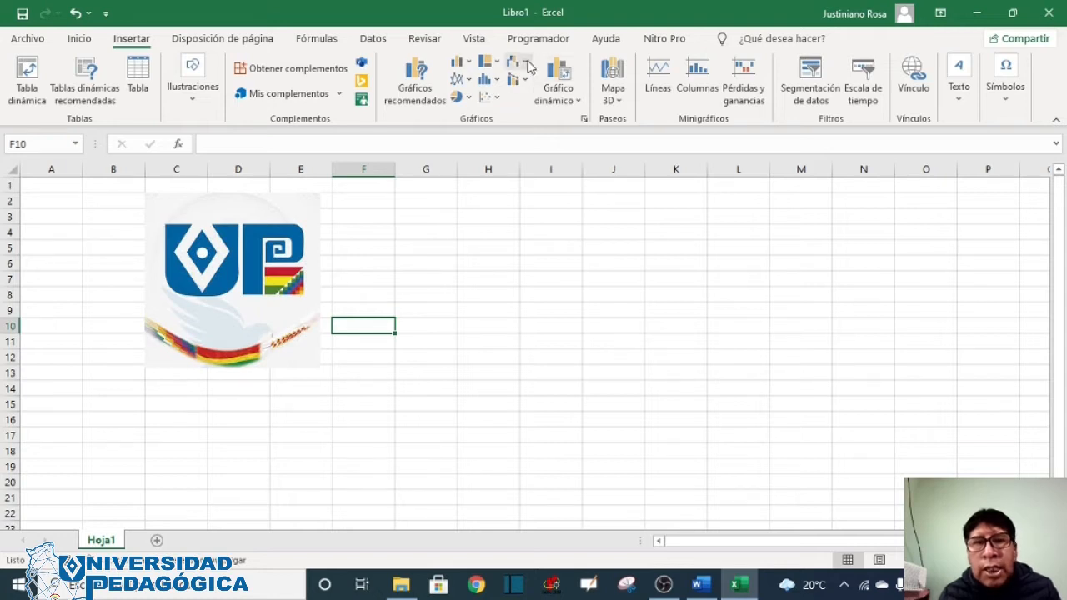
pyautogui.click(527, 65)
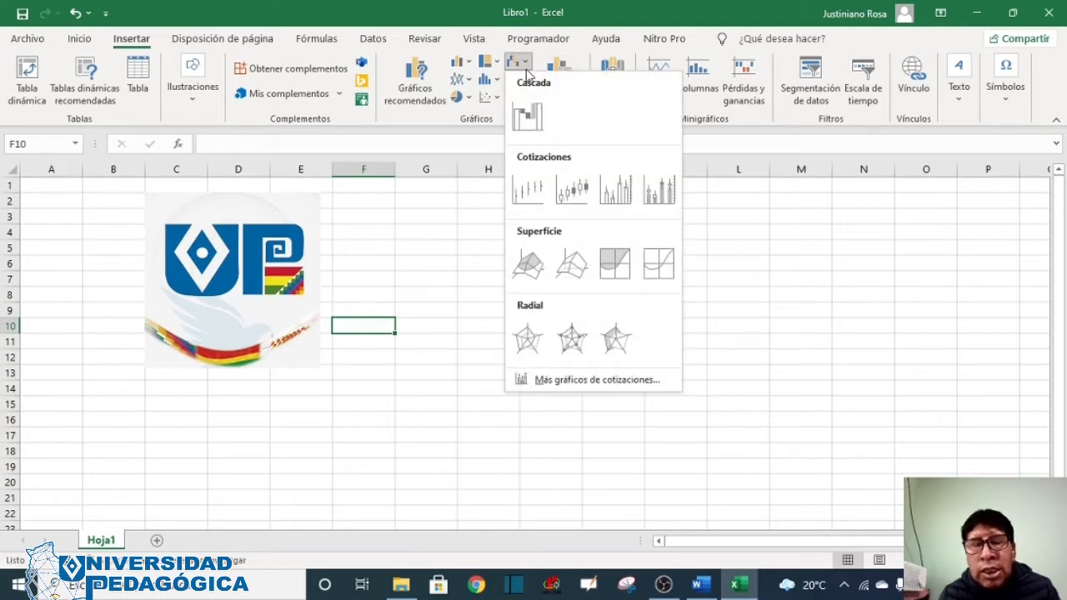
pyautogui.click(475, 214)
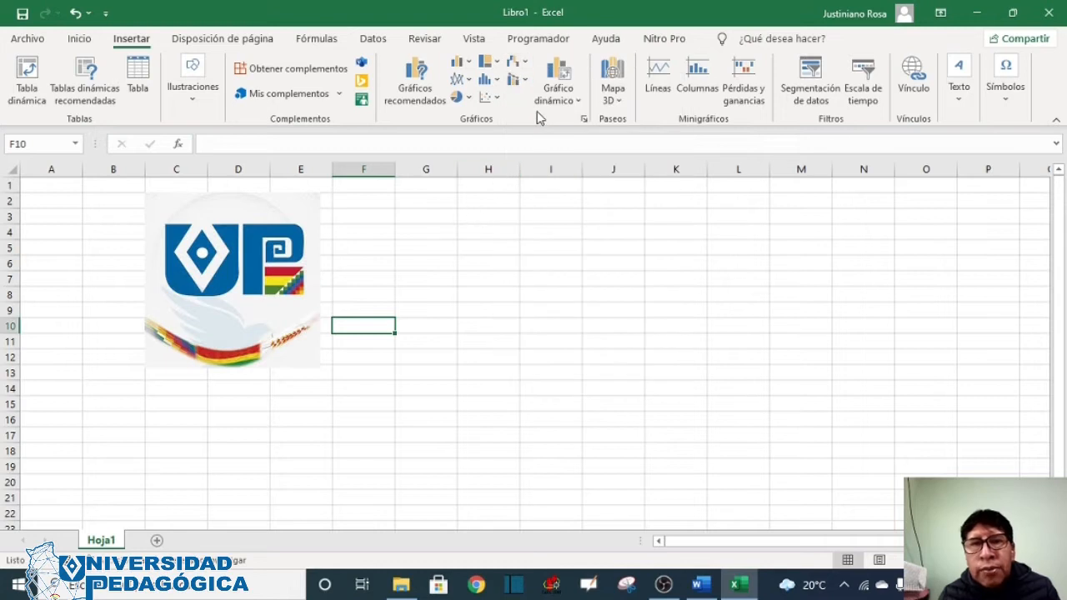
pyautogui.click(578, 100)
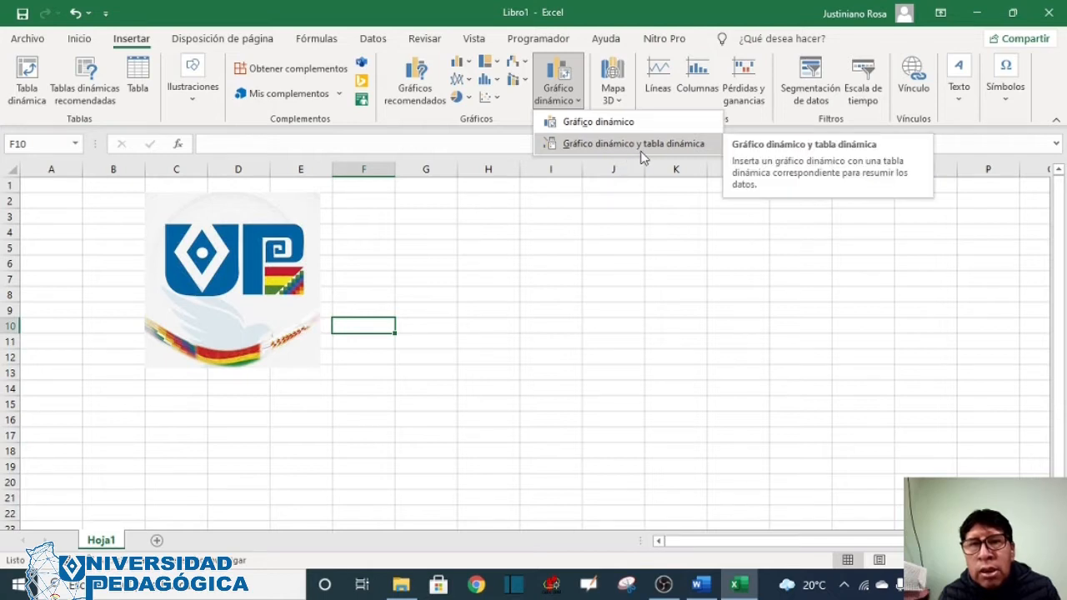
pyautogui.click(642, 229)
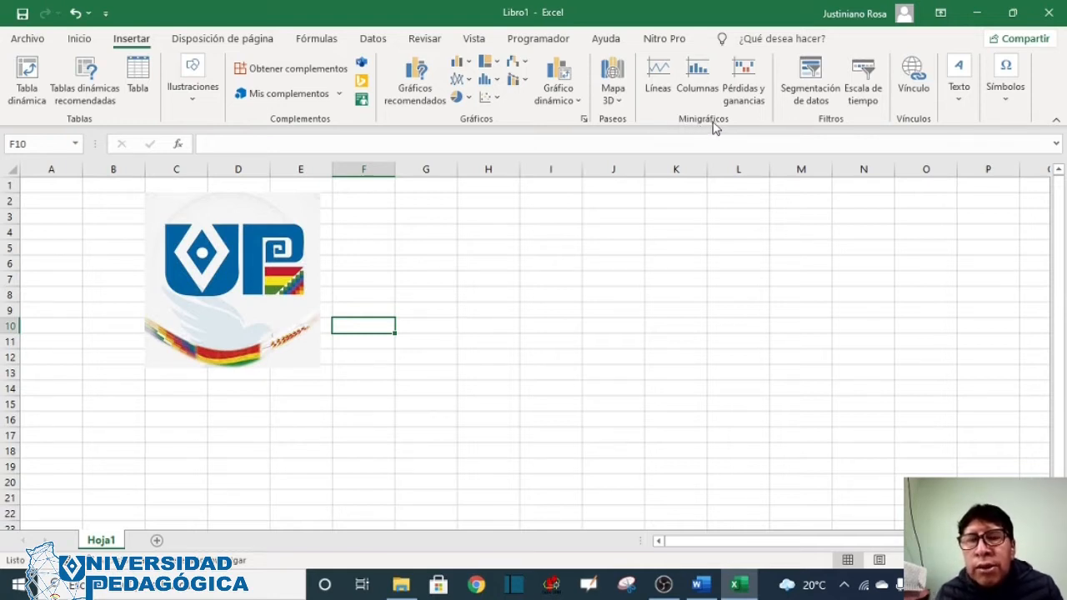
# Examine the creation settings for line, column and win/loss sparklines without creating any.
pyautogui.click(666, 96)
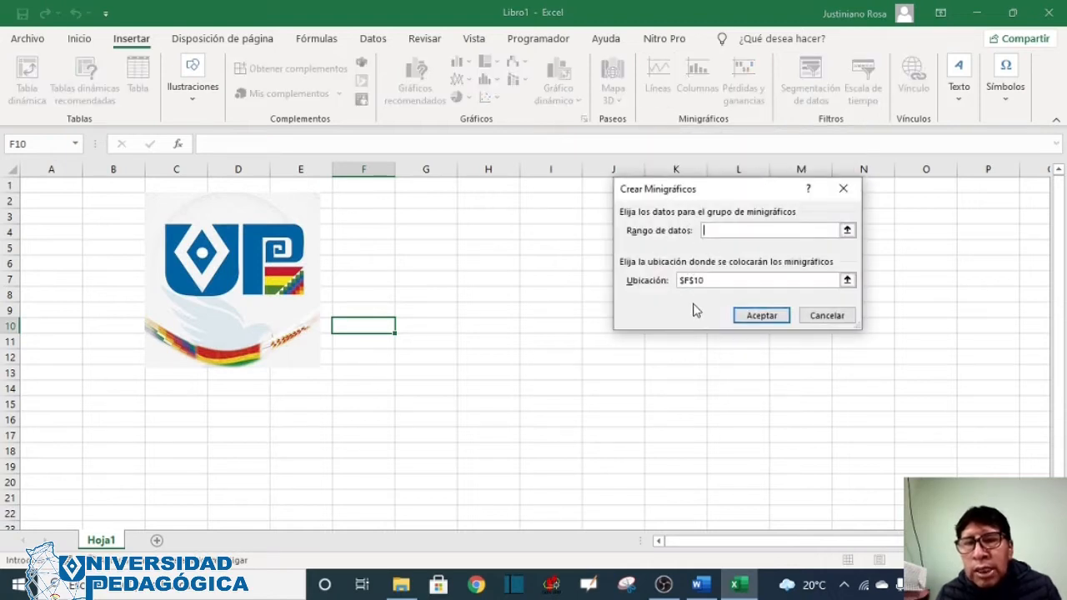
pyautogui.click(844, 192)
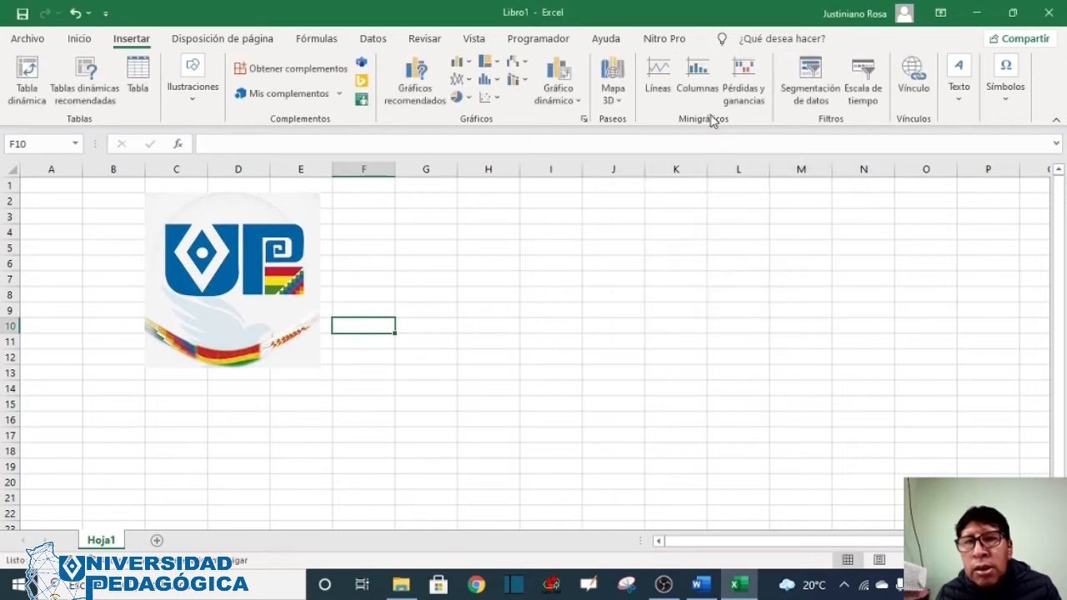
pyautogui.click(704, 94)
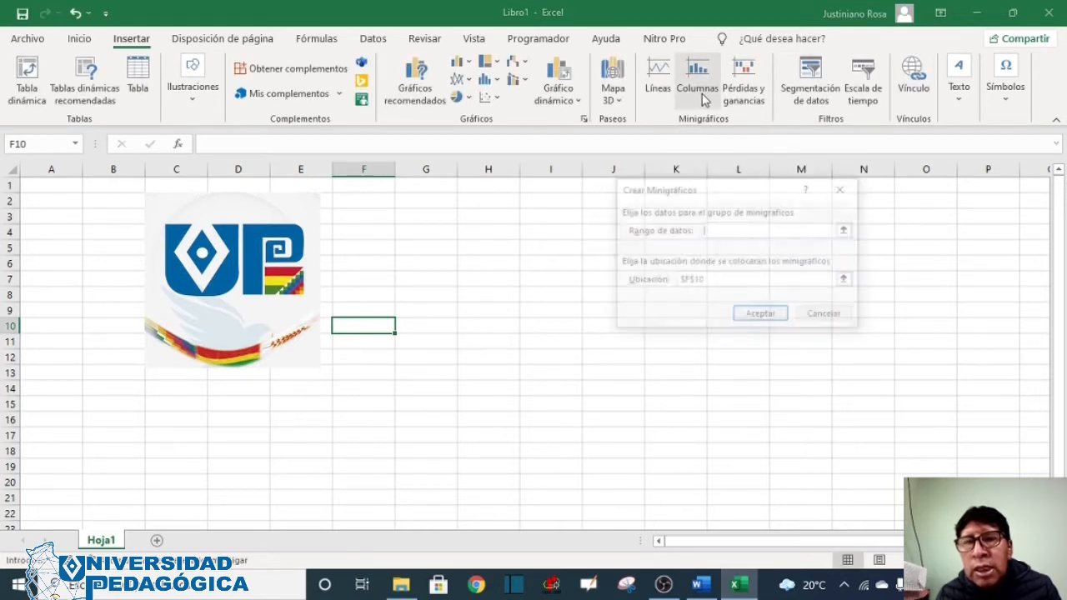
pyautogui.click(844, 190)
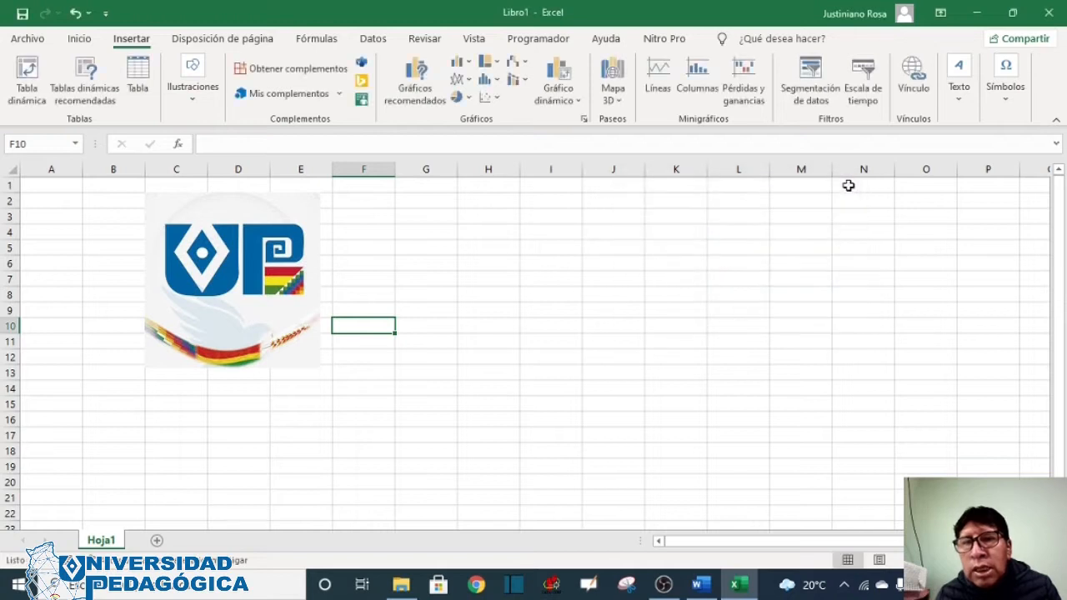
pyautogui.click(757, 98)
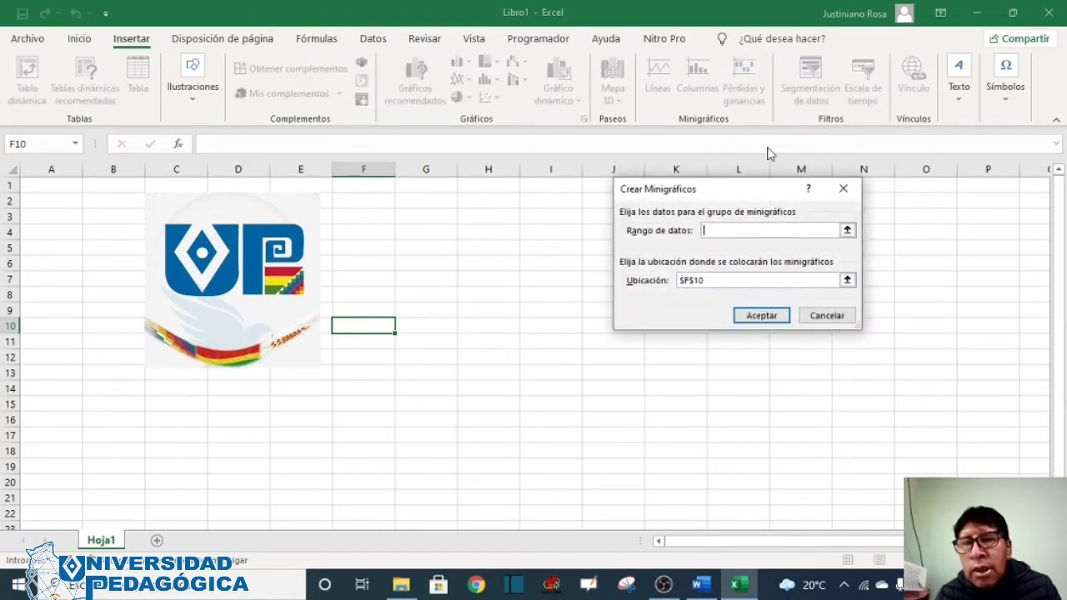
pyautogui.click(844, 192)
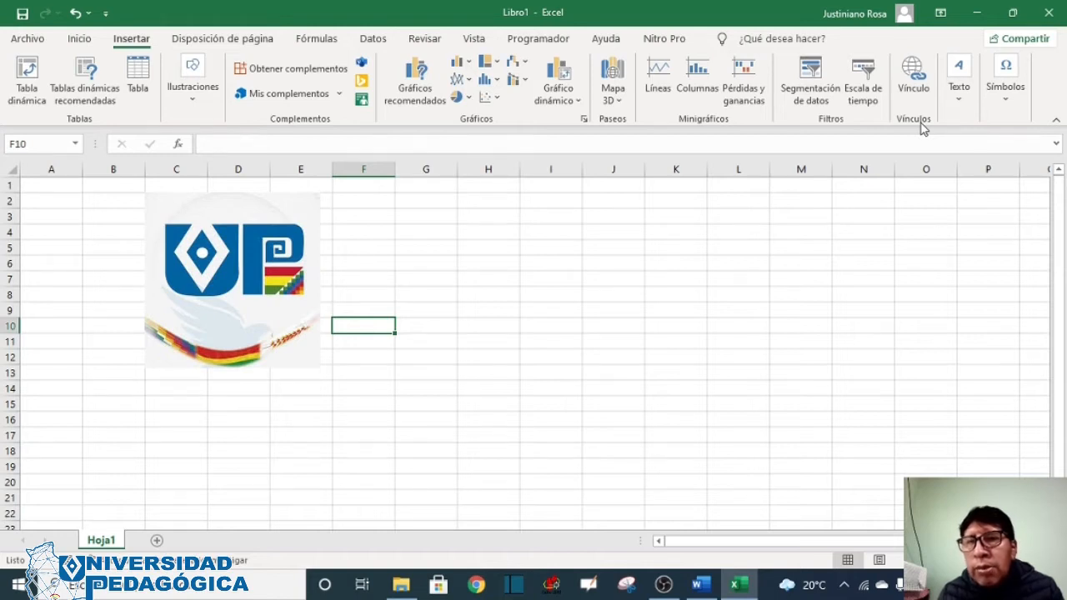
# Place a text box spanning about columns I to L at rows 6 and 7, and delete it.
pyautogui.click(959, 100)
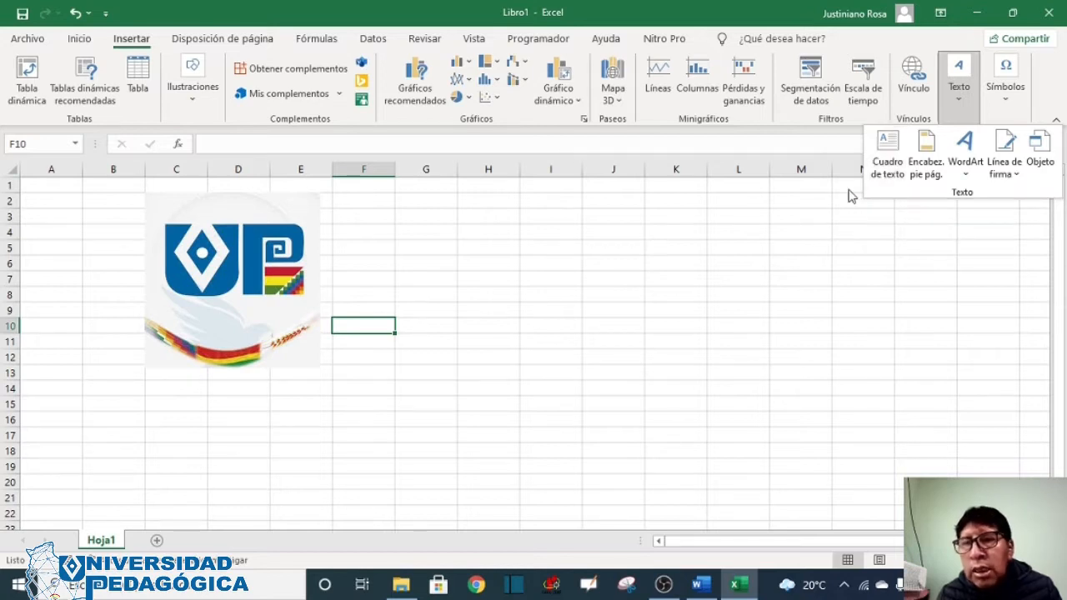
pyautogui.click(881, 172)
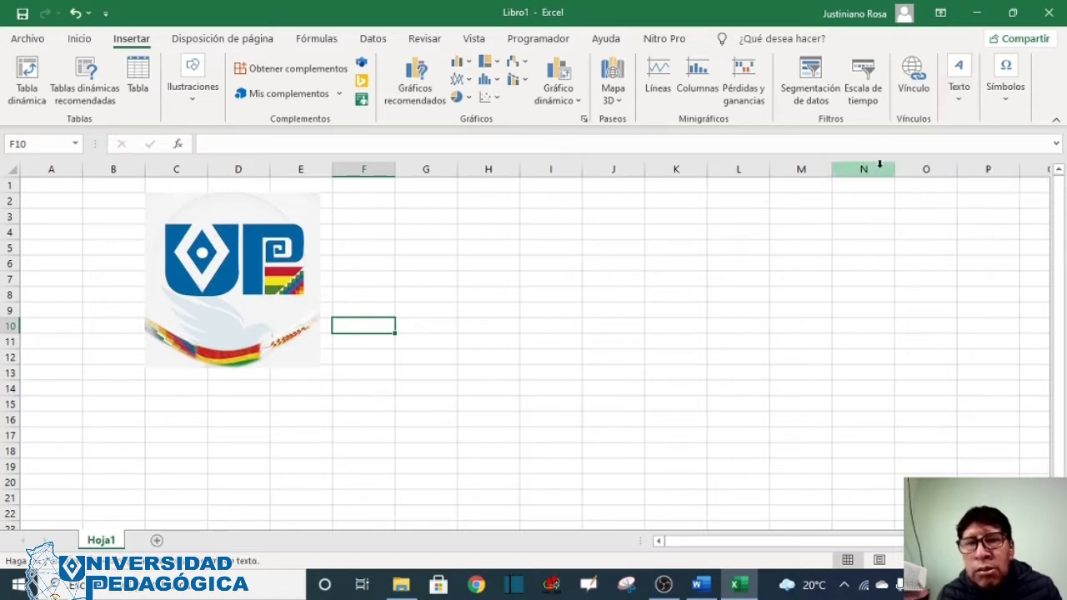
pyautogui.click(542, 259)
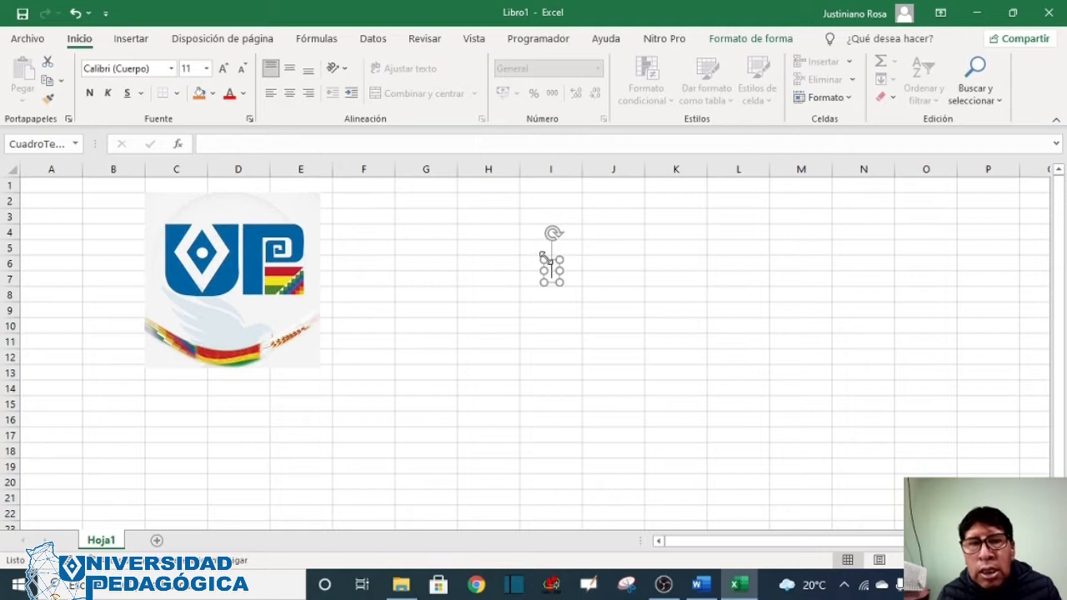
pyautogui.moveTo(560, 271); pyautogui.dragTo(724, 355)
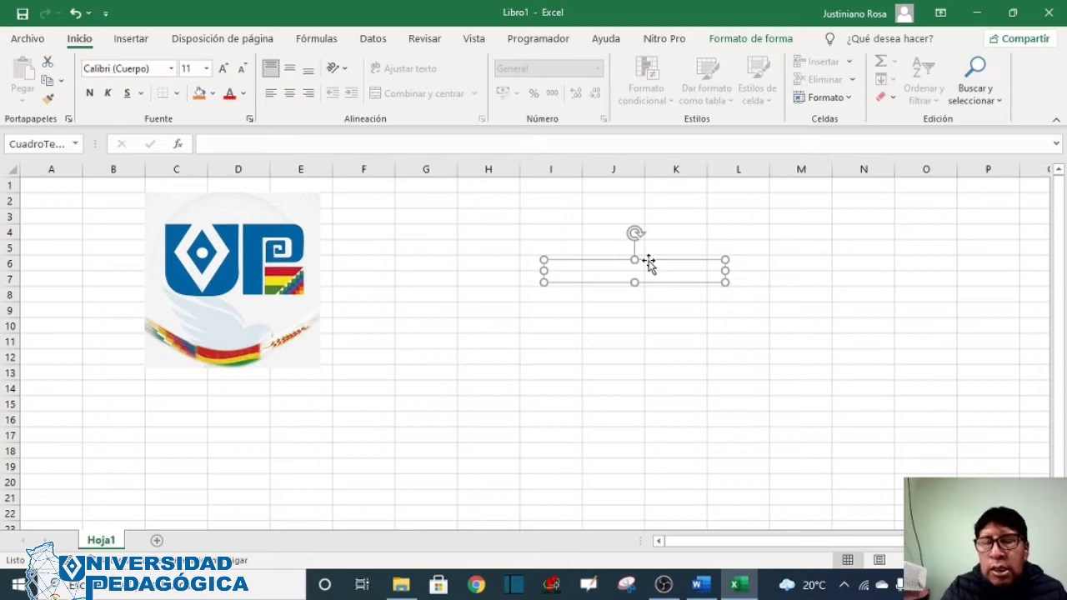
pyautogui.press('Delete')
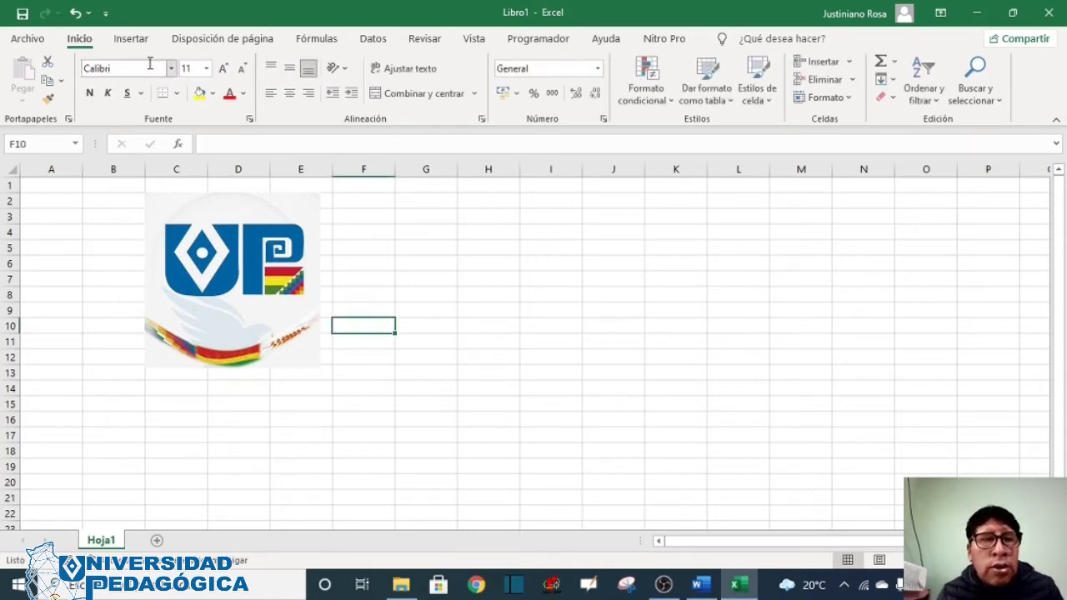
# Insert the built-in Expansión de una suma equation with its box widened to about column K, and delete it.
pyautogui.click(135, 42)
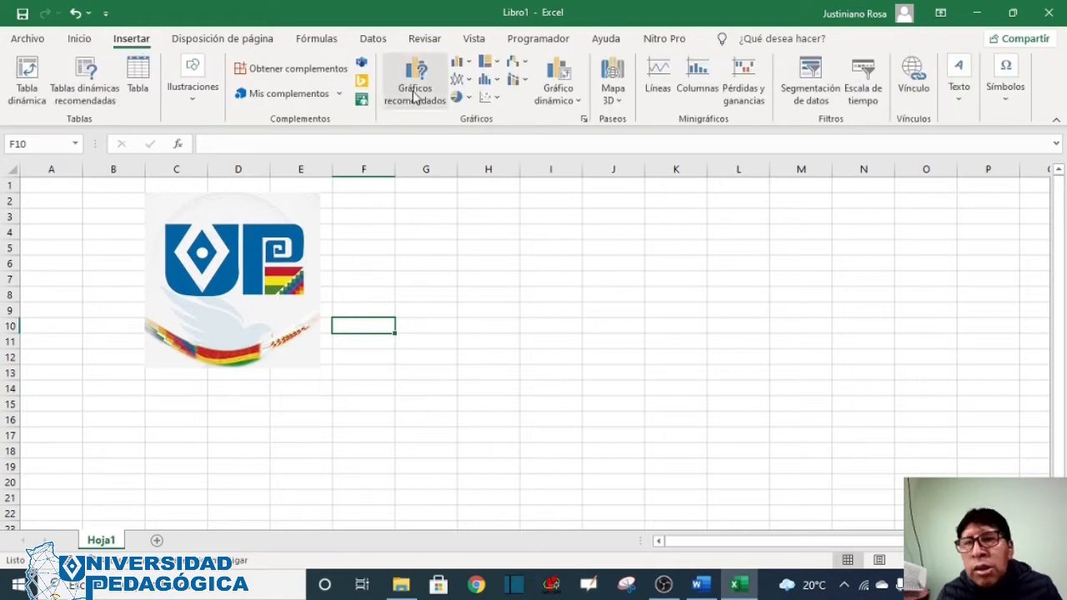
pyautogui.click(1007, 92)
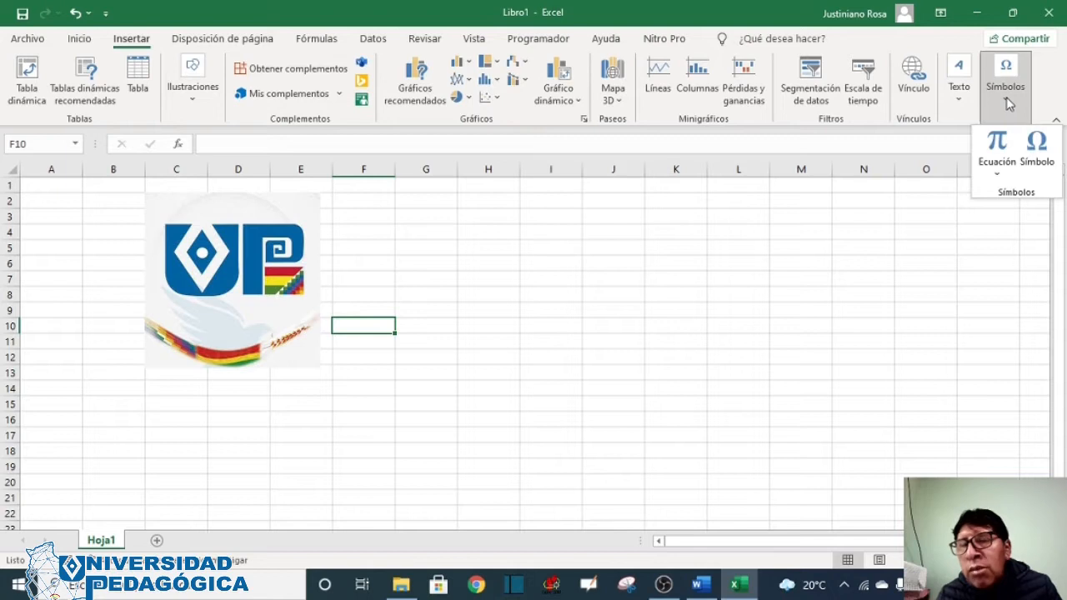
pyautogui.click(999, 176)
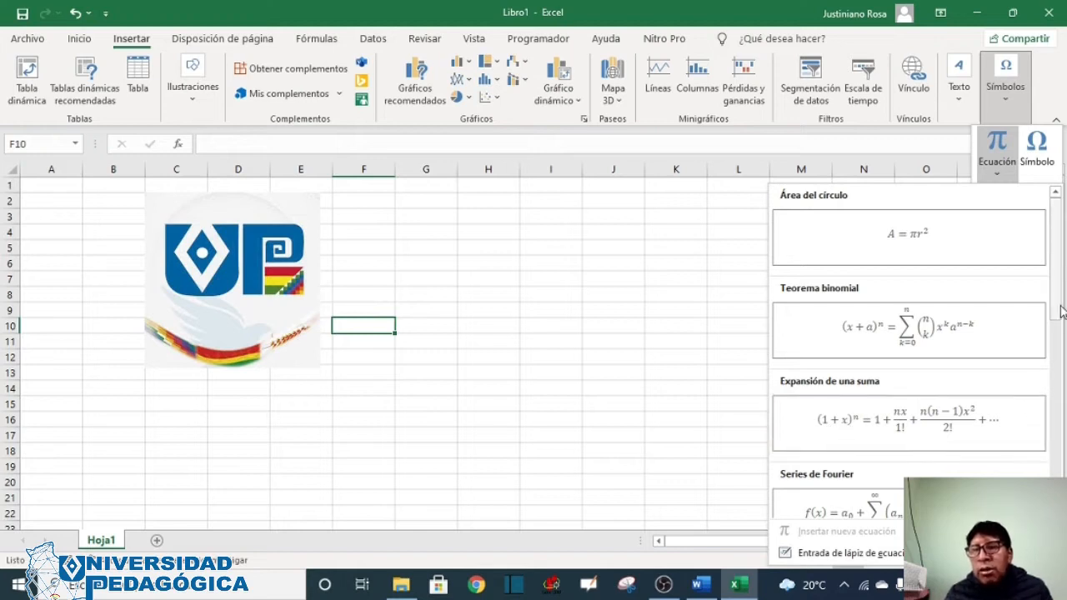
pyautogui.moveTo(1060, 311); pyautogui.dragTo(1061, 354)
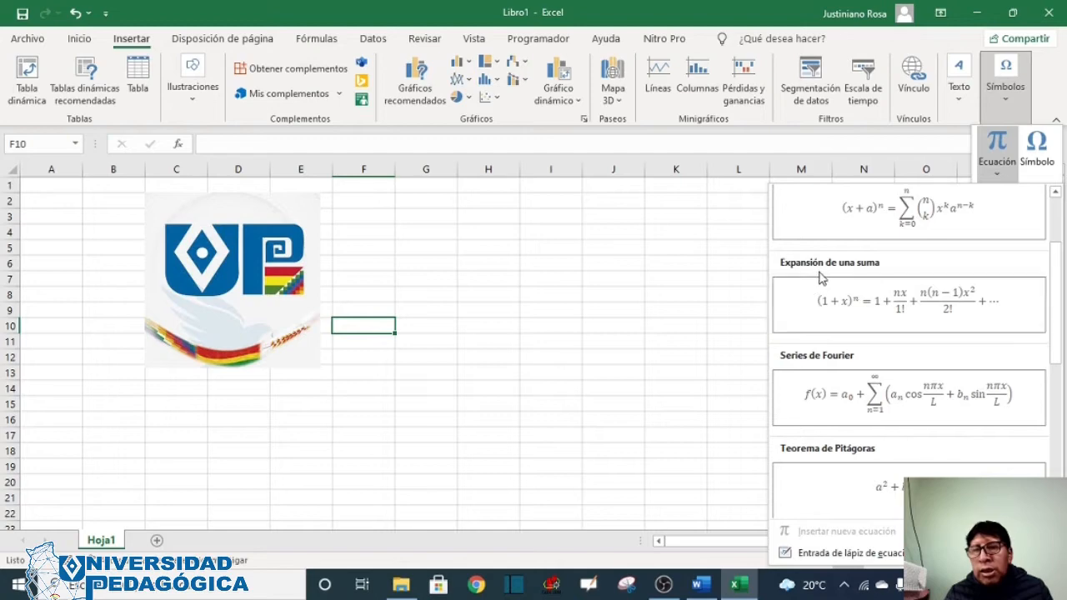
pyautogui.click(860, 314)
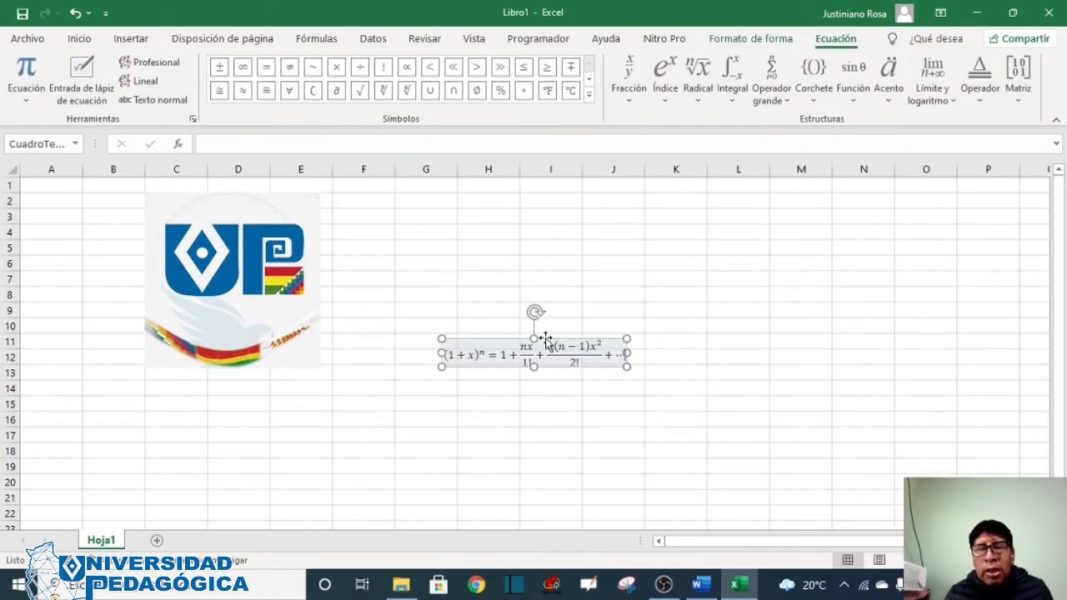
pyautogui.moveTo(628, 366); pyautogui.dragTo(657, 415)
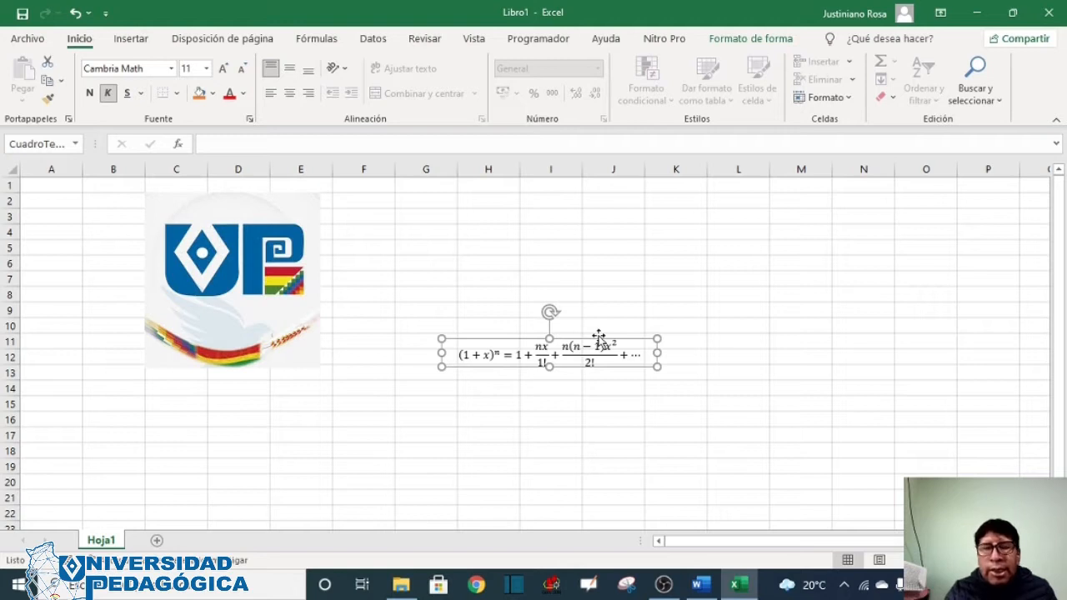
pyautogui.press('Delete')
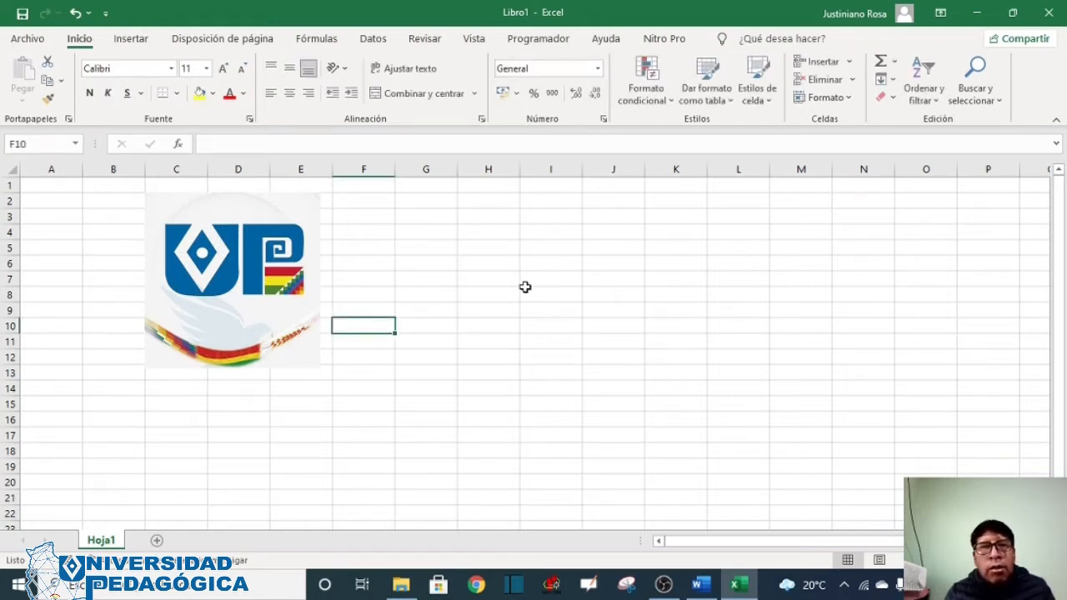
# Browse the insertable symbols of the normal text font from Latín básico to Formatos B de presentación arábiga without inserting any.
pyautogui.click(140, 42)
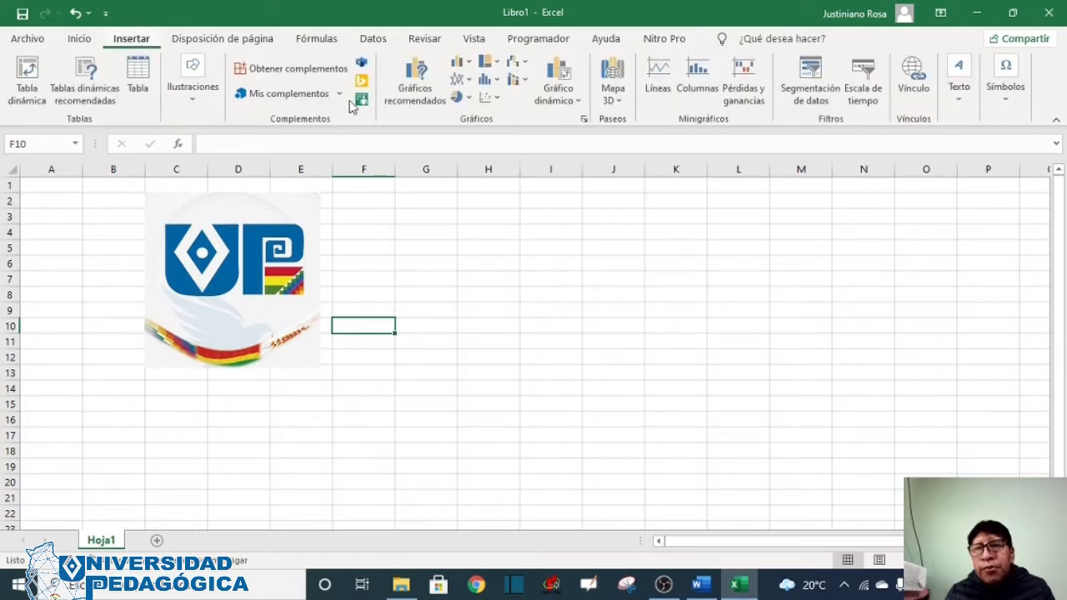
pyautogui.click(1005, 101)
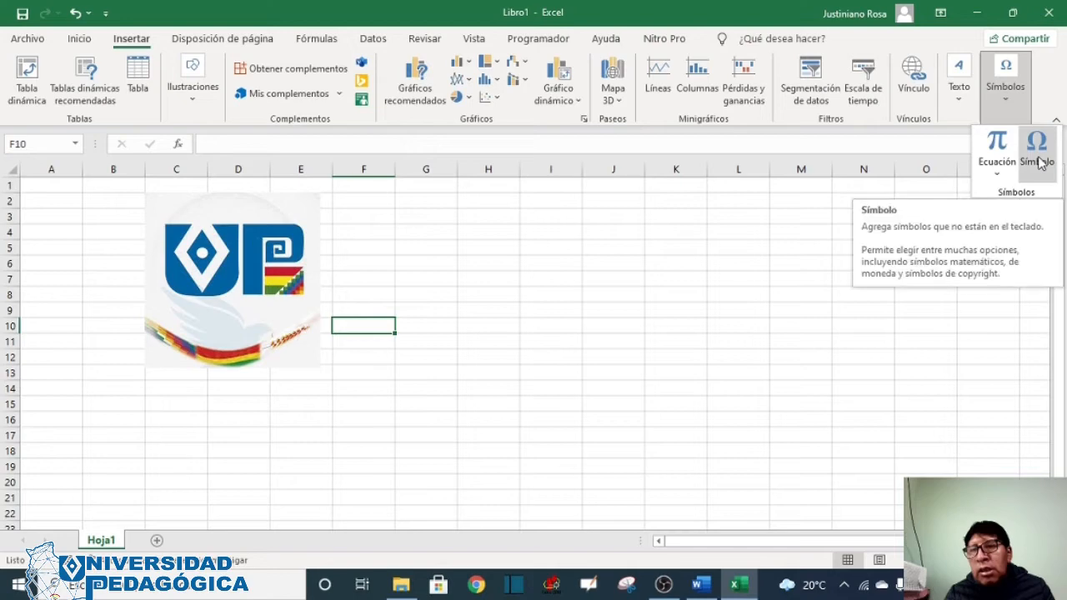
pyautogui.click(1039, 158)
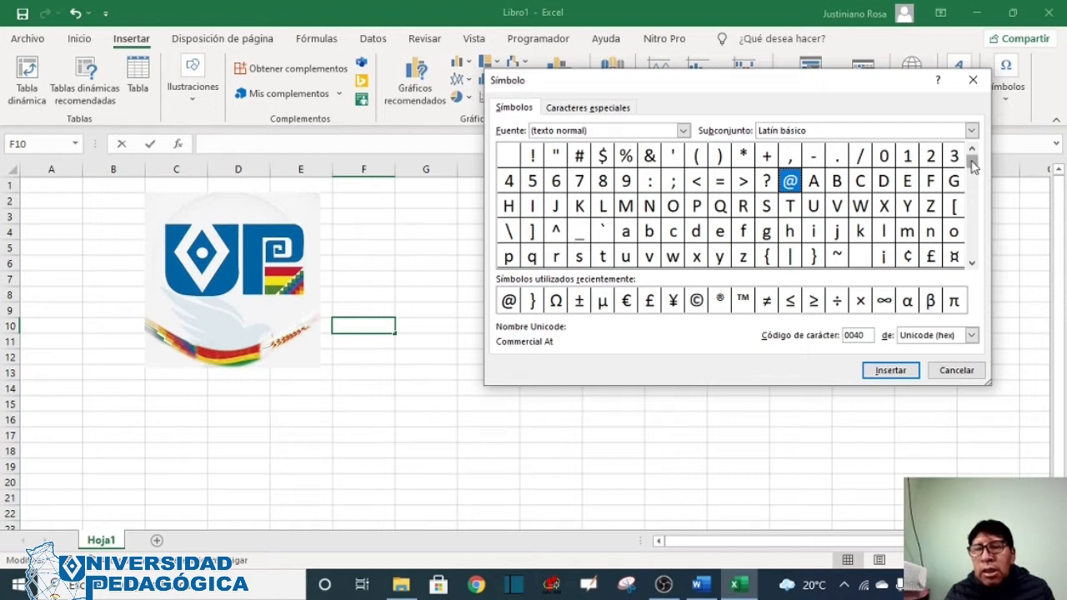
pyautogui.moveTo(972, 164); pyautogui.dragTo(982, 269)
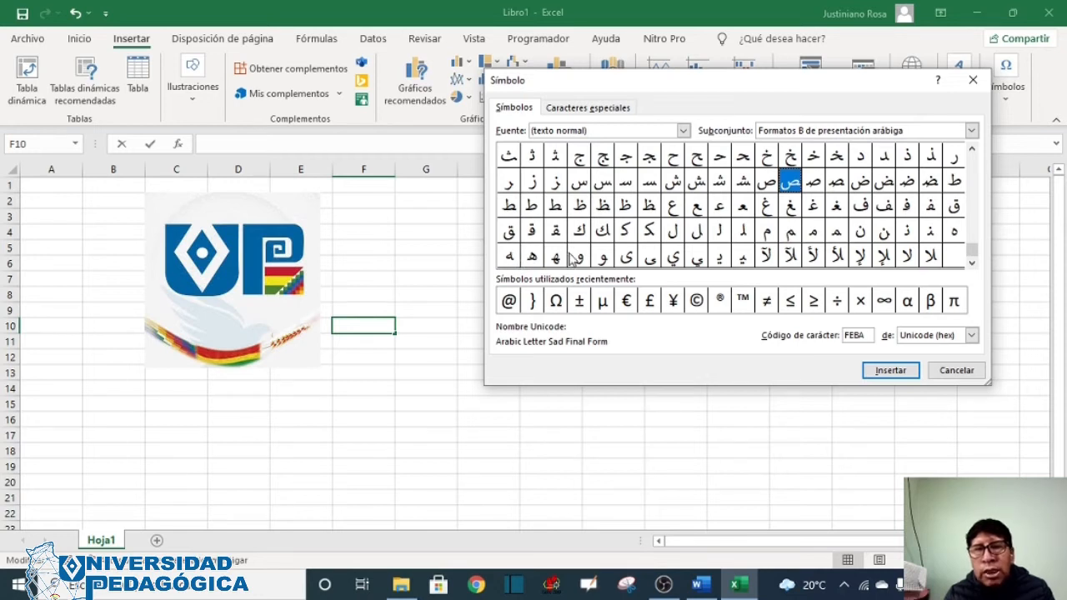
pyautogui.click(974, 80)
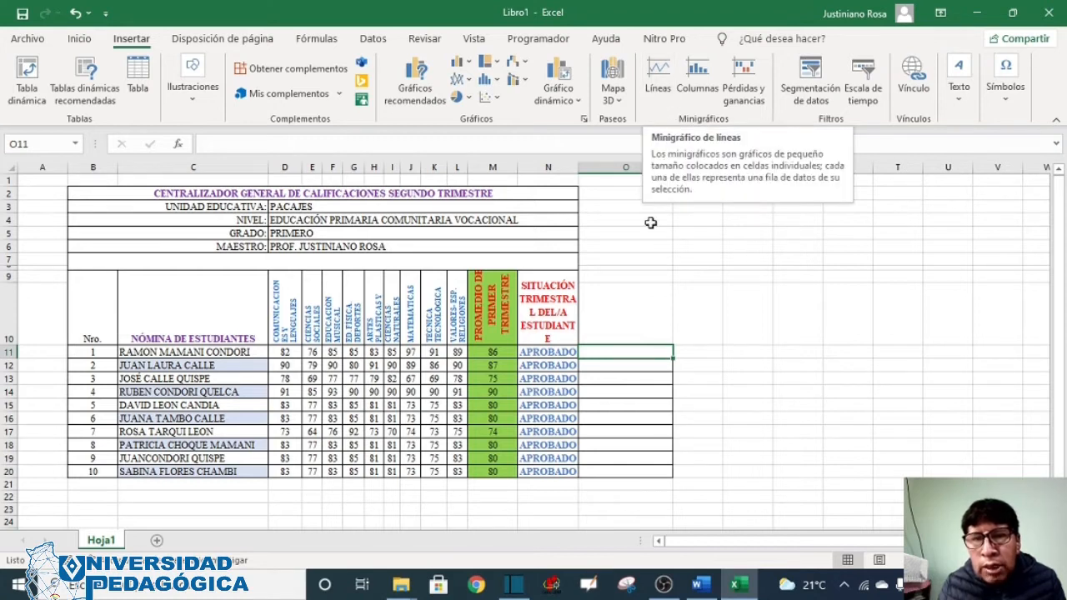
# Create a line sparkline in cell O11 from the first student's grades in D11:L11.
pyautogui.click(700, 257)
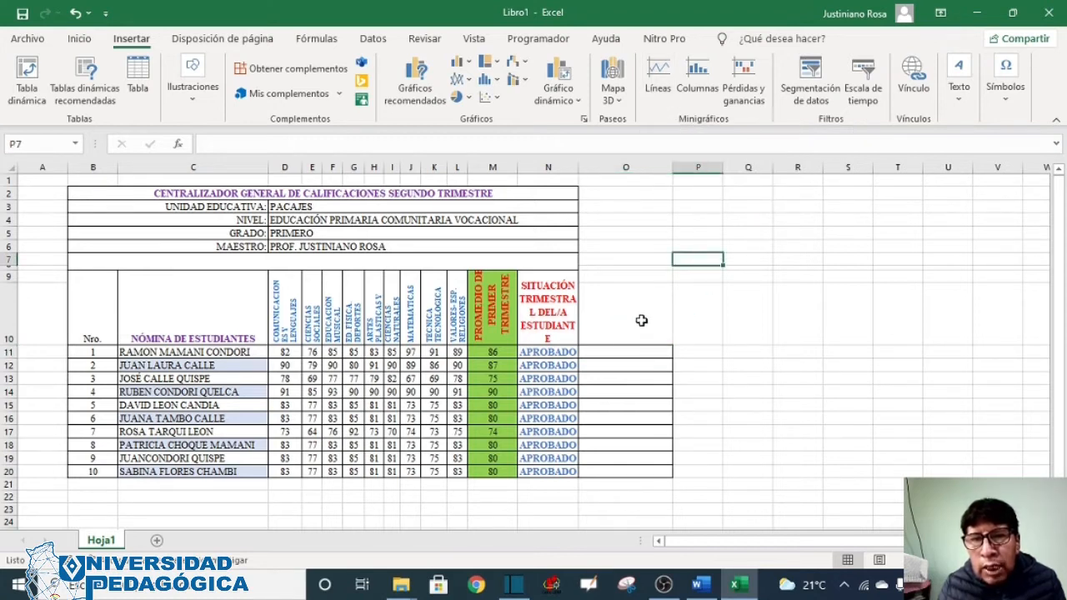
pyautogui.click(609, 351)
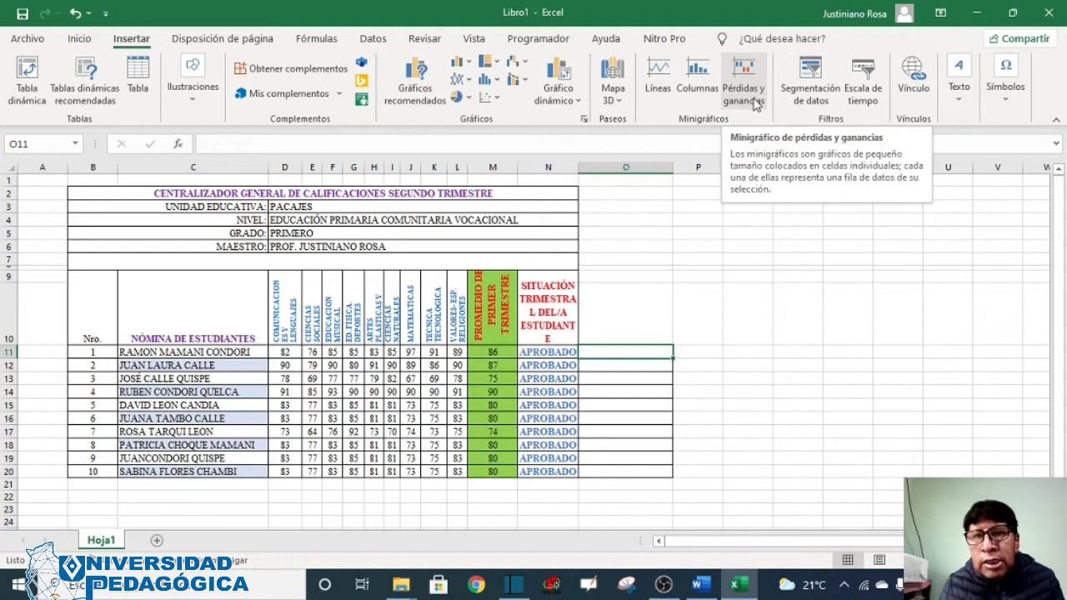
pyautogui.click(656, 92)
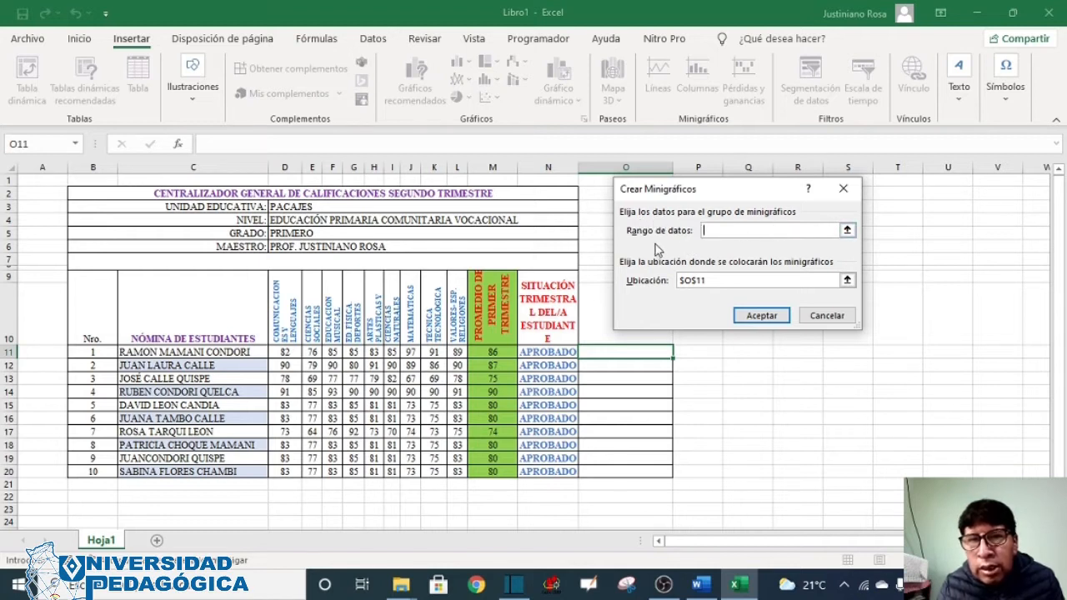
pyautogui.click(847, 232)
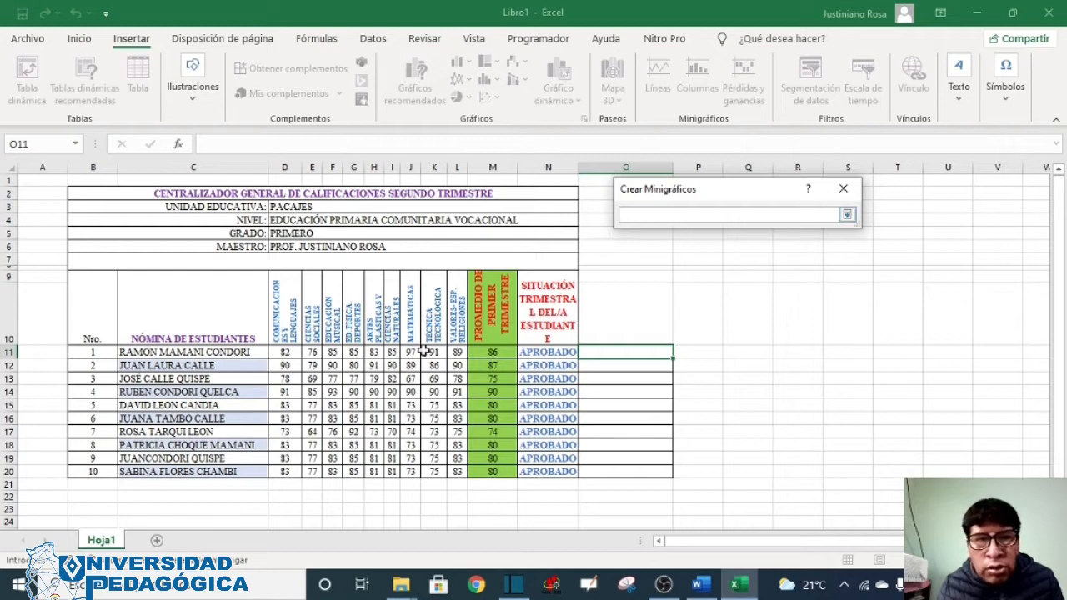
pyautogui.click(281, 352)
pyautogui.moveTo(298, 352); pyautogui.dragTo(392, 360)
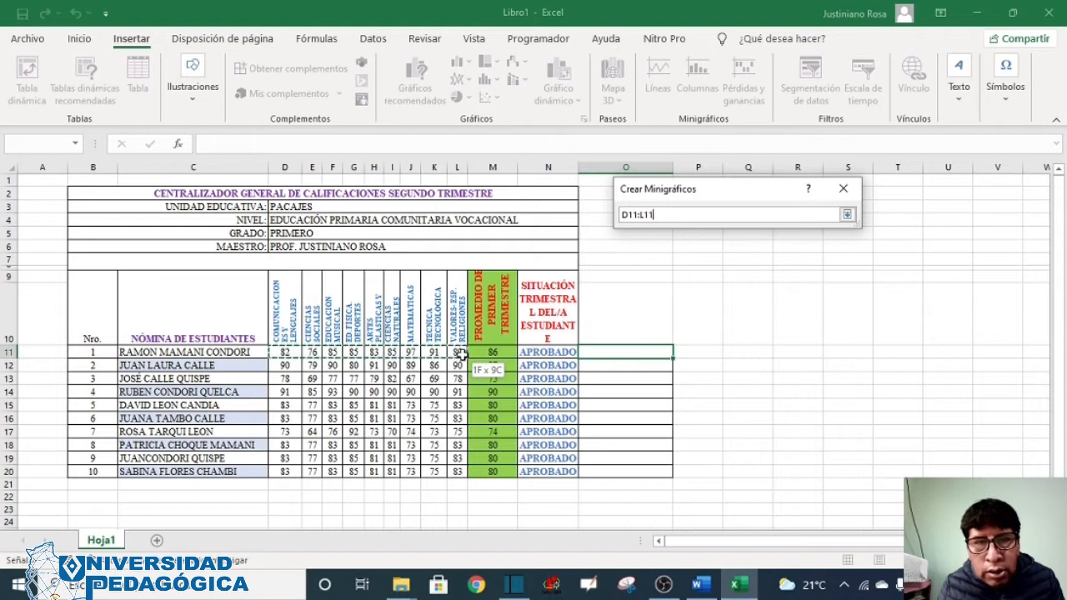
pyautogui.moveTo(461, 353); pyautogui.dragTo(461, 353)
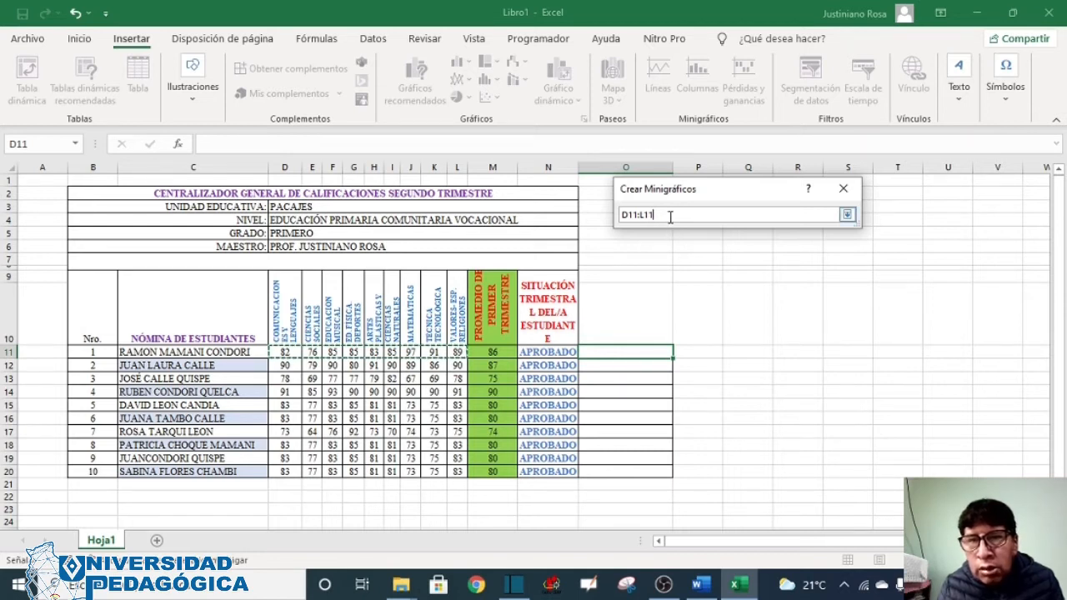
pyautogui.click(847, 216)
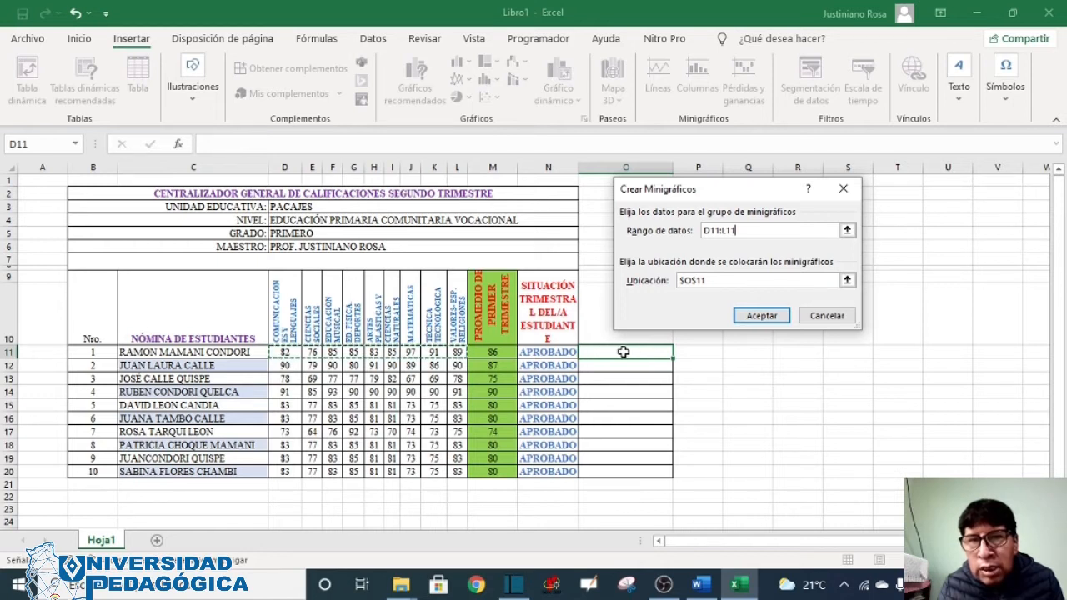
pyautogui.click(755, 315)
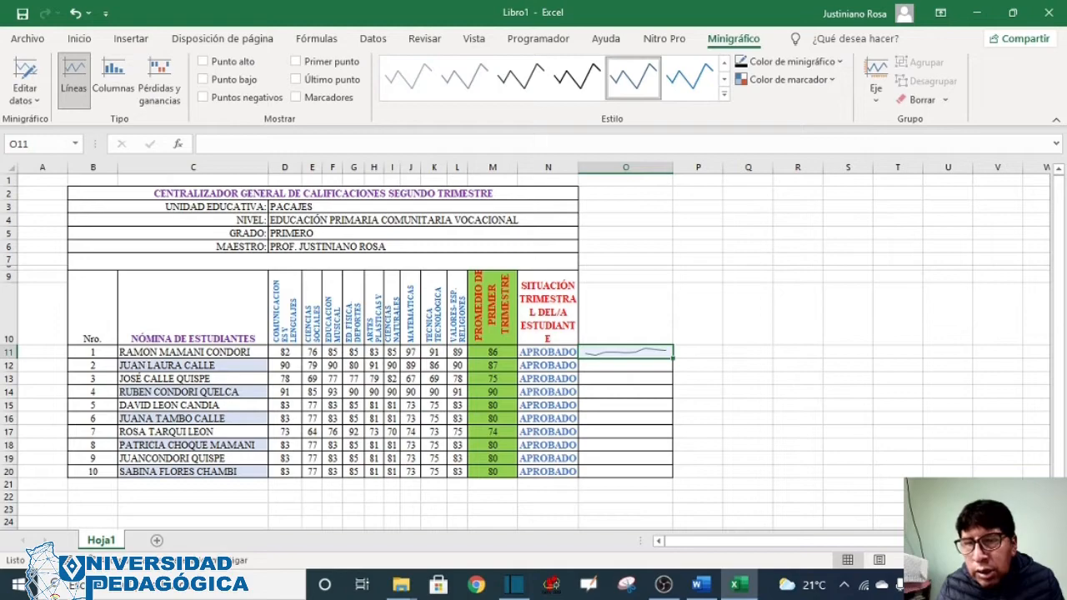
# Recolour the line sparkline in O11, trying red before settling on blue.
pyautogui.click(1018, 561)
pyautogui.click(1019, 560)
pyautogui.click(1019, 560)
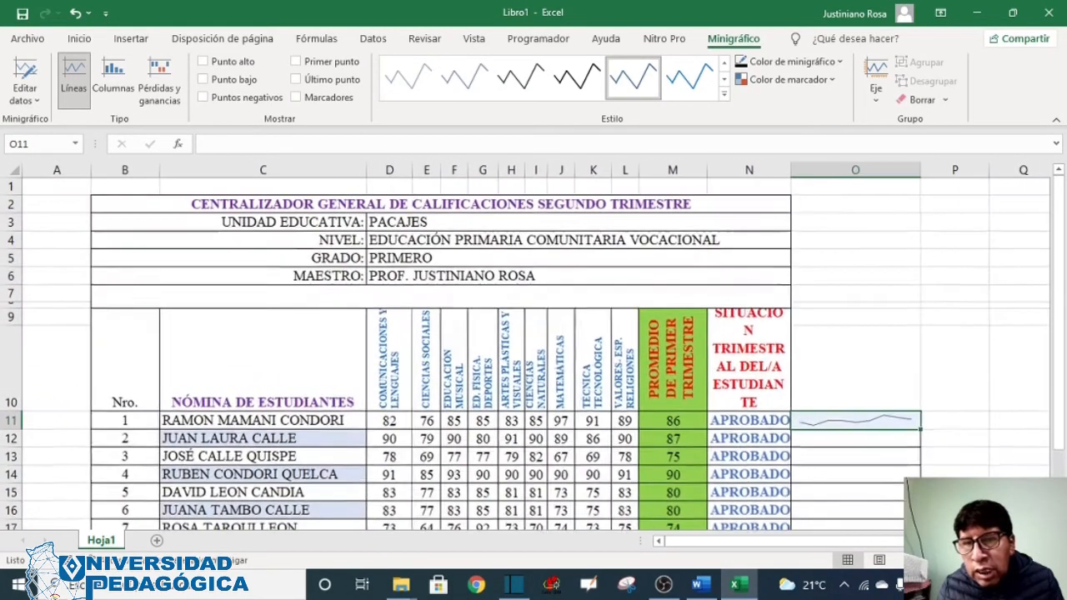
pyautogui.moveTo(1059, 349); pyautogui.dragTo(1058, 415)
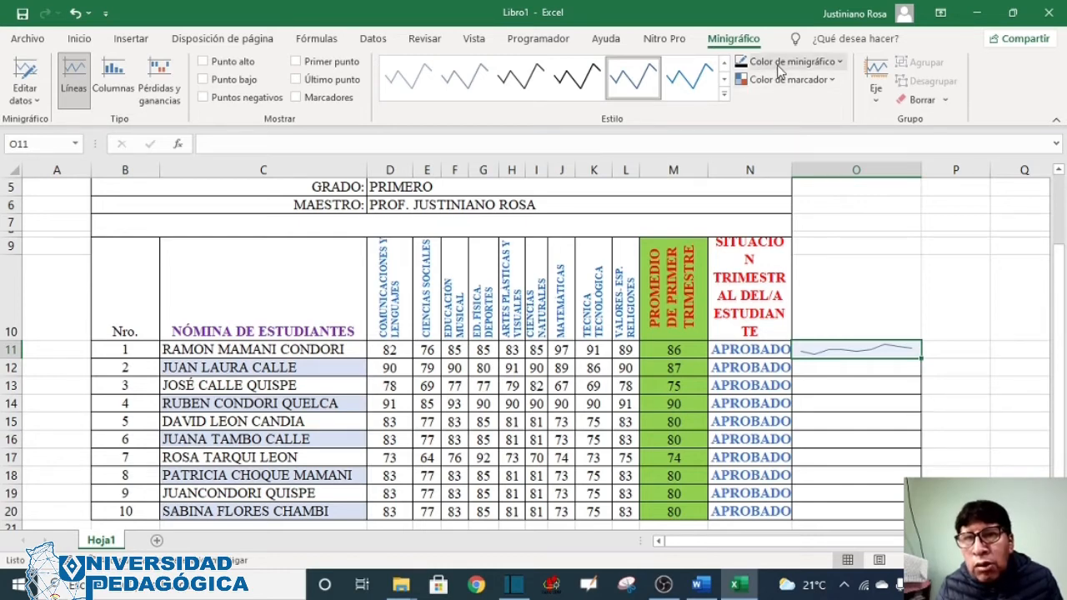
pyautogui.click(839, 65)
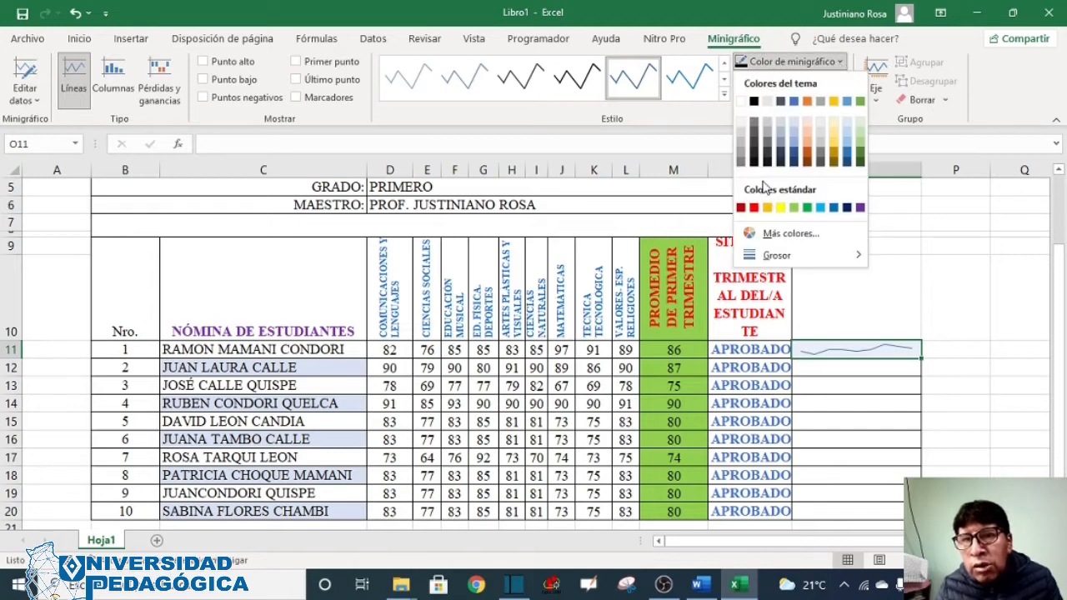
pyautogui.click(754, 209)
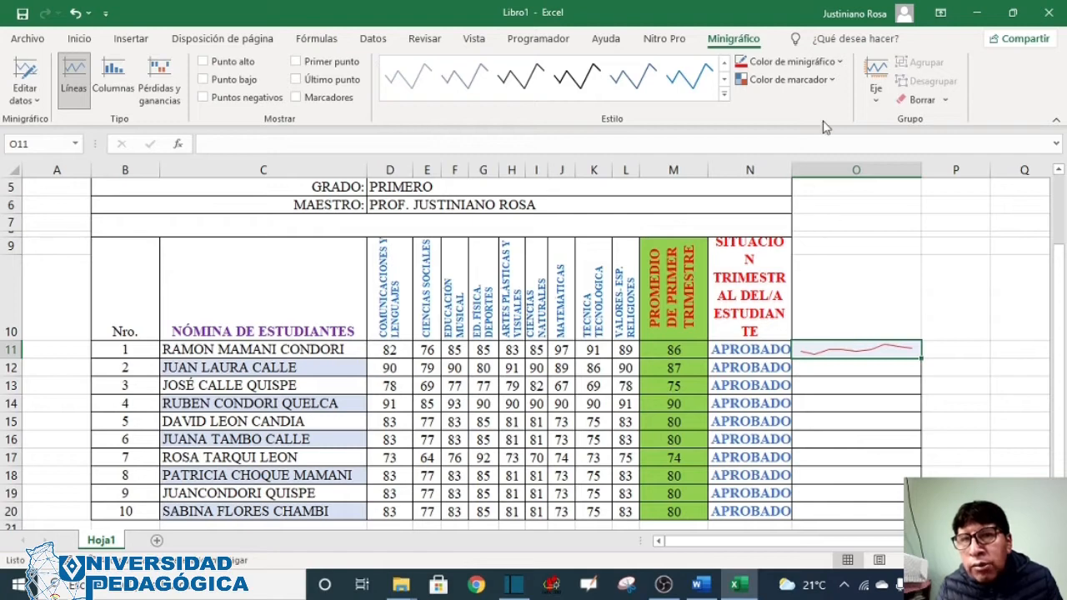
pyautogui.click(840, 63)
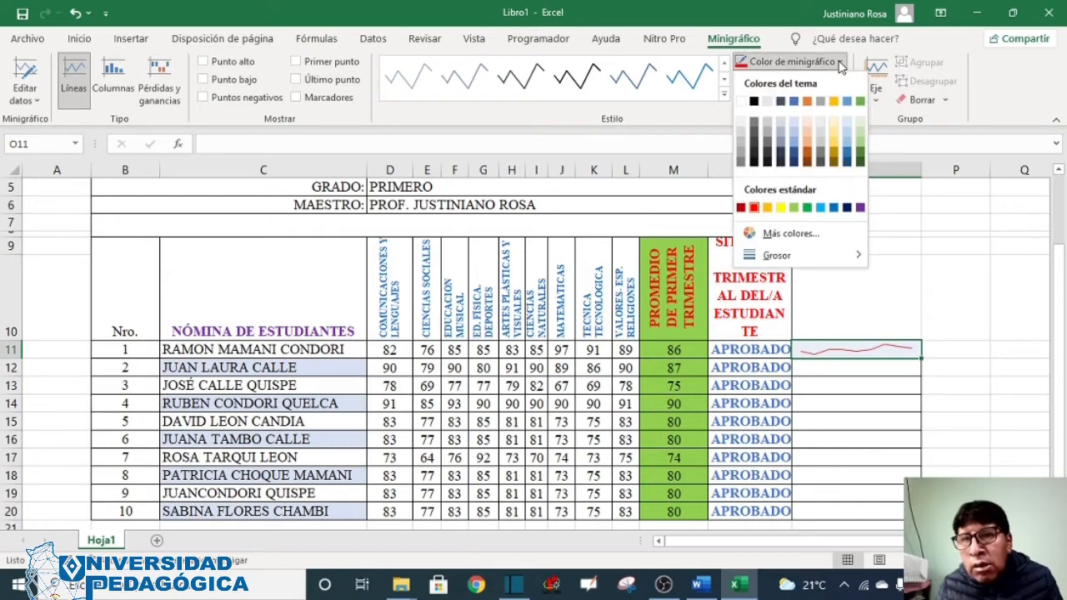
pyautogui.click(808, 103)
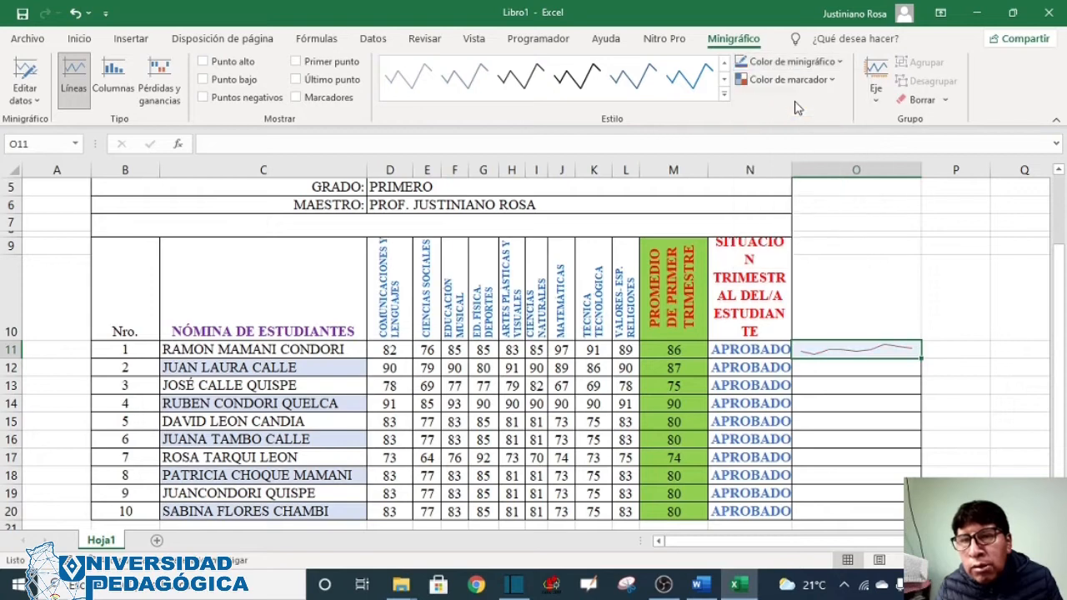
pyautogui.click(934, 355)
pyautogui.click(854, 355)
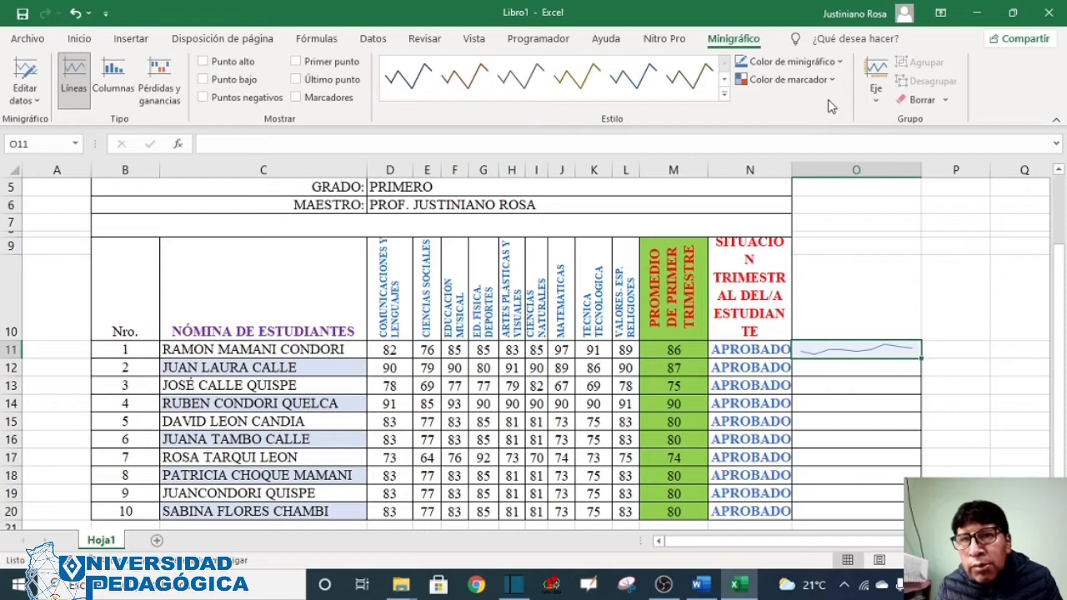
# Mark the high point of the O11 line sparkline with a standard dark blue marker.
pyautogui.click(832, 80)
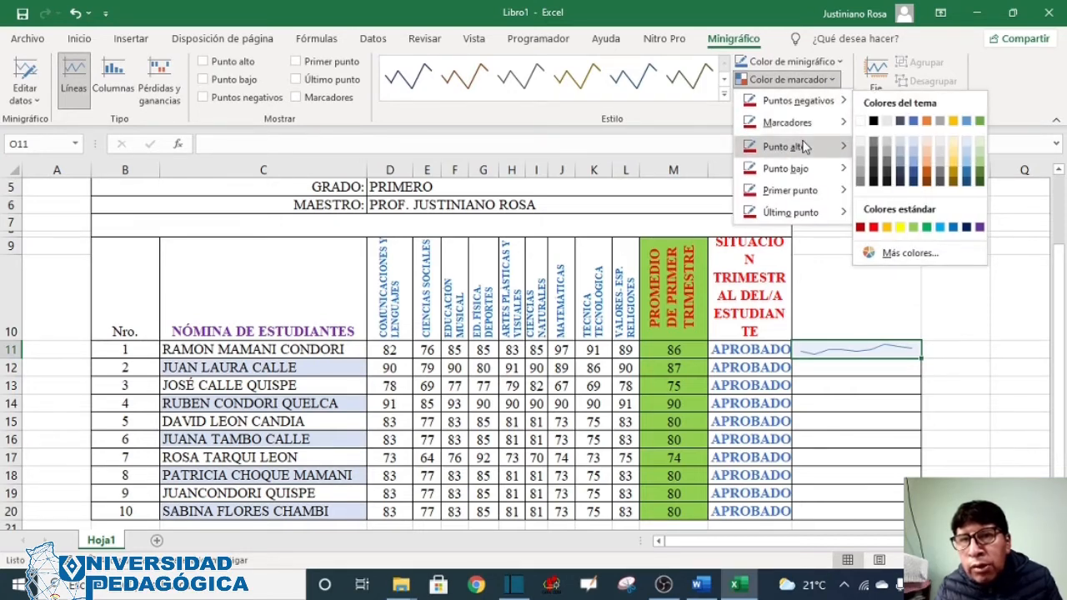
pyautogui.moveTo(793, 151)
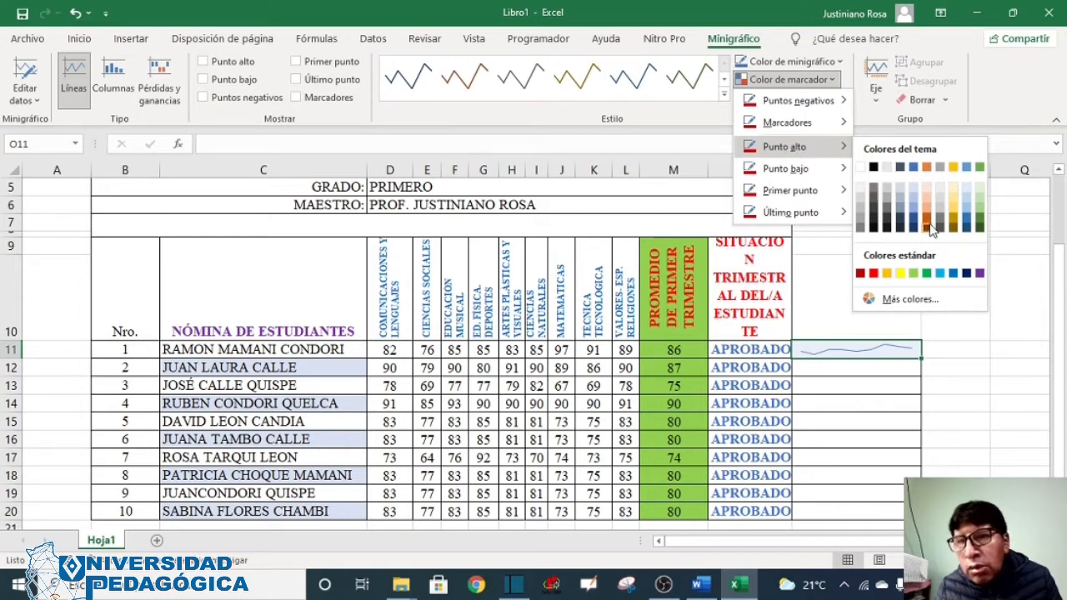
pyautogui.click(966, 274)
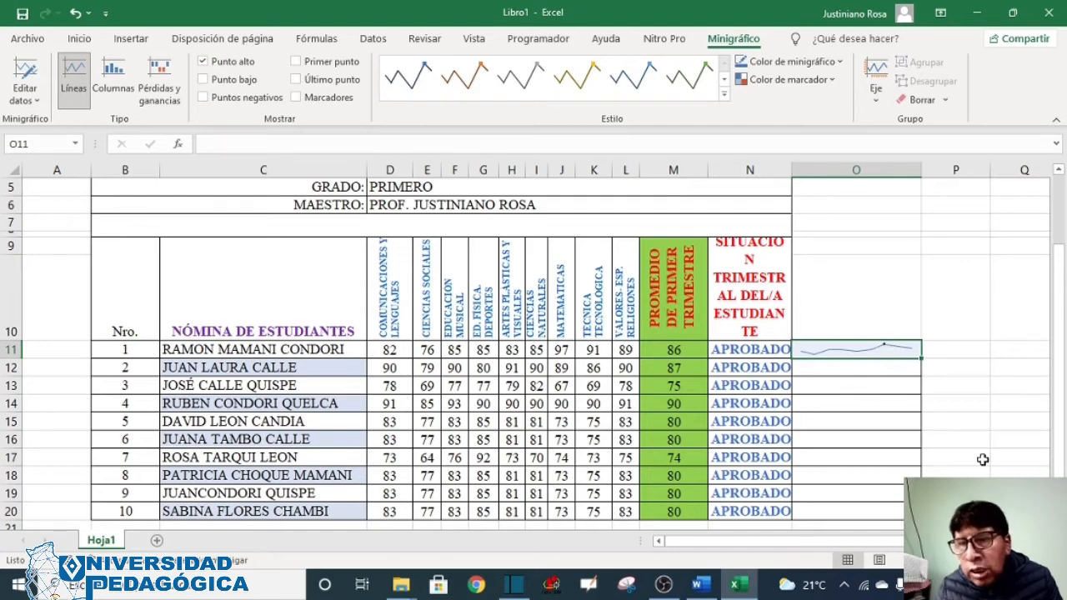
pyautogui.keyDown('ctrl'); pyautogui.scroll(2, 959, 390); pyautogui.keyUp('ctrl')
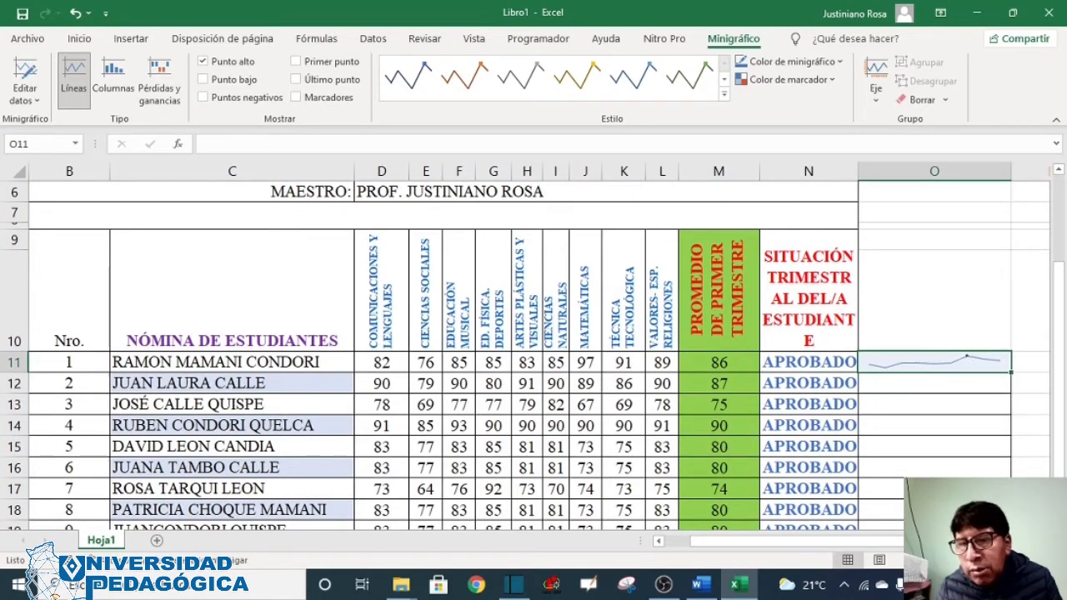
pyautogui.keyDown('ctrl'); pyautogui.scroll(-3, 533, 347); pyautogui.keyUp('ctrl')
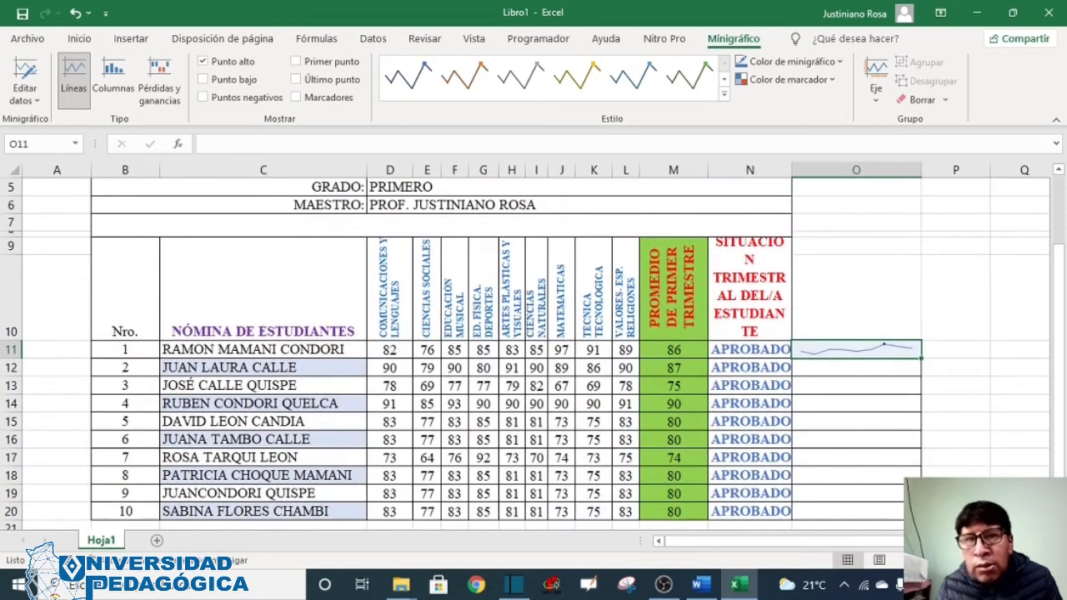
pyautogui.keyDown('ctrl'); pyautogui.scroll(-3, 533, 347); pyautogui.keyUp('ctrl')
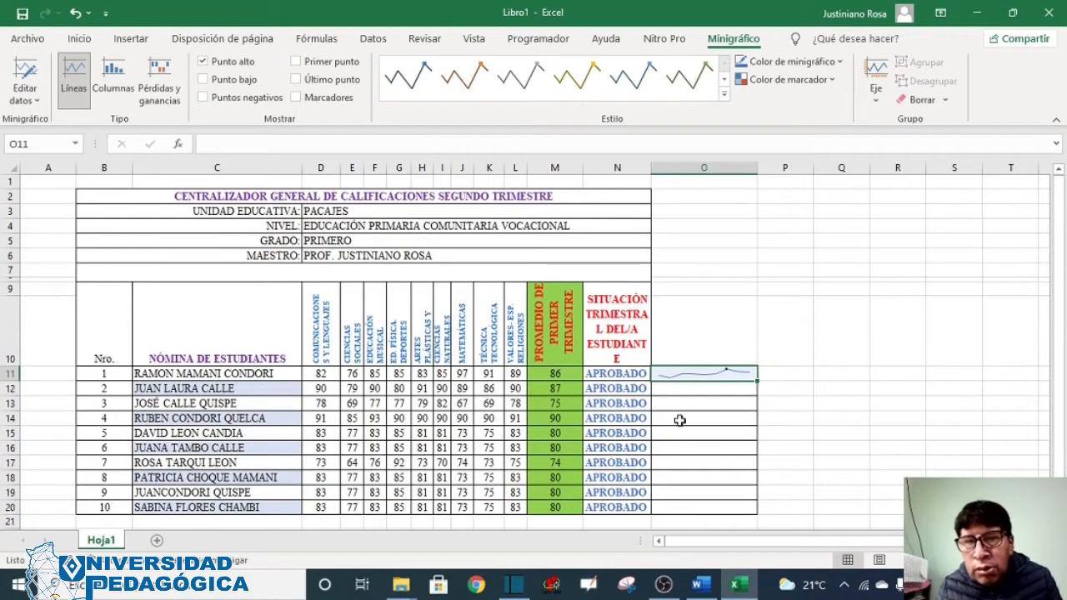
# Create a column sparkline in cell O12 from the second student's grades in D12:L12.
pyautogui.click(666, 390)
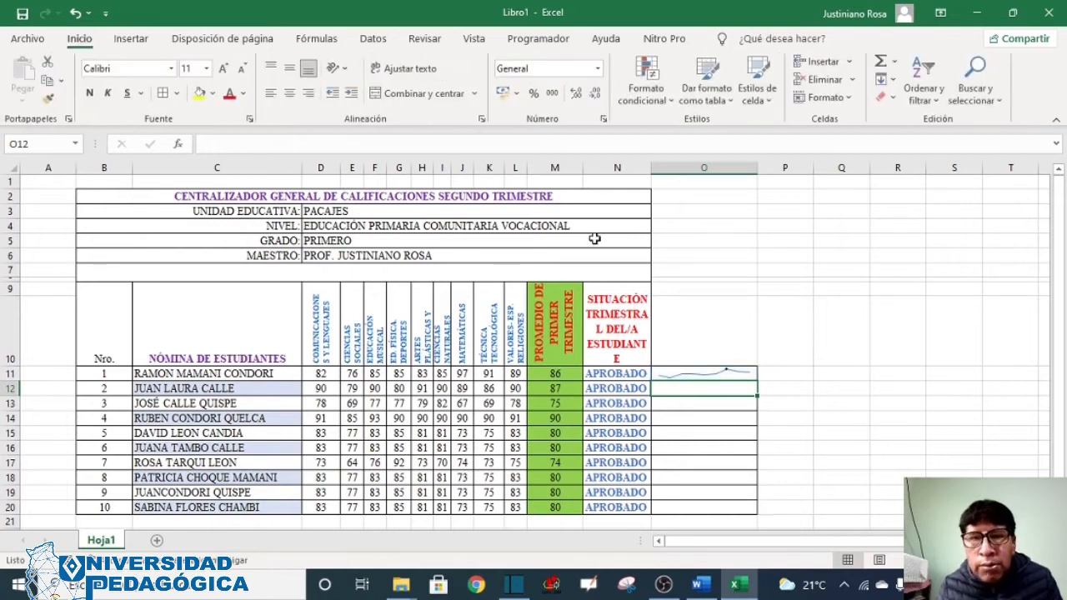
pyautogui.click(131, 38)
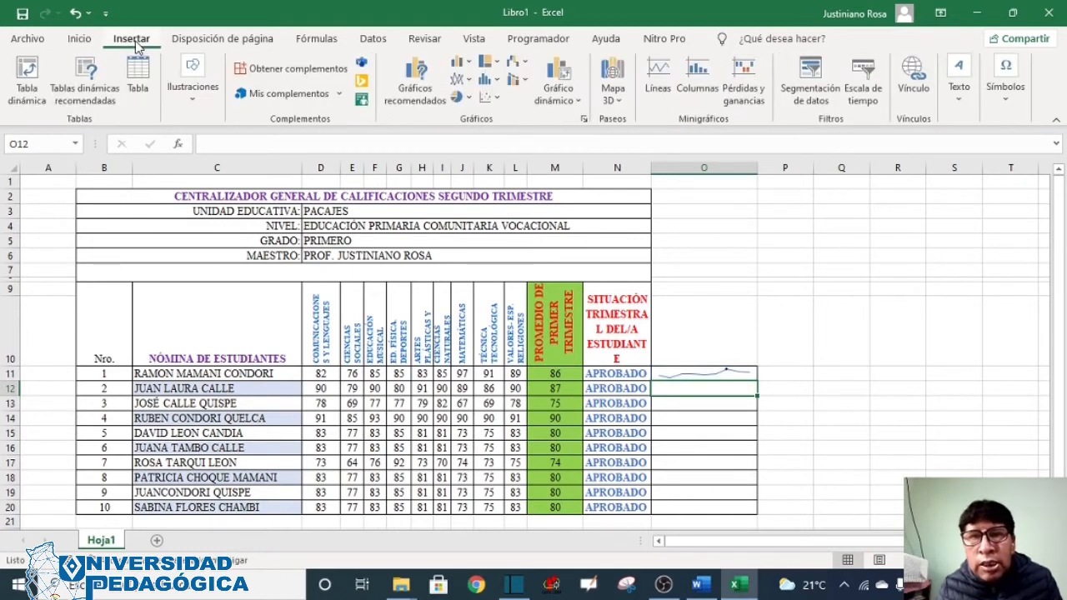
pyautogui.click(697, 94)
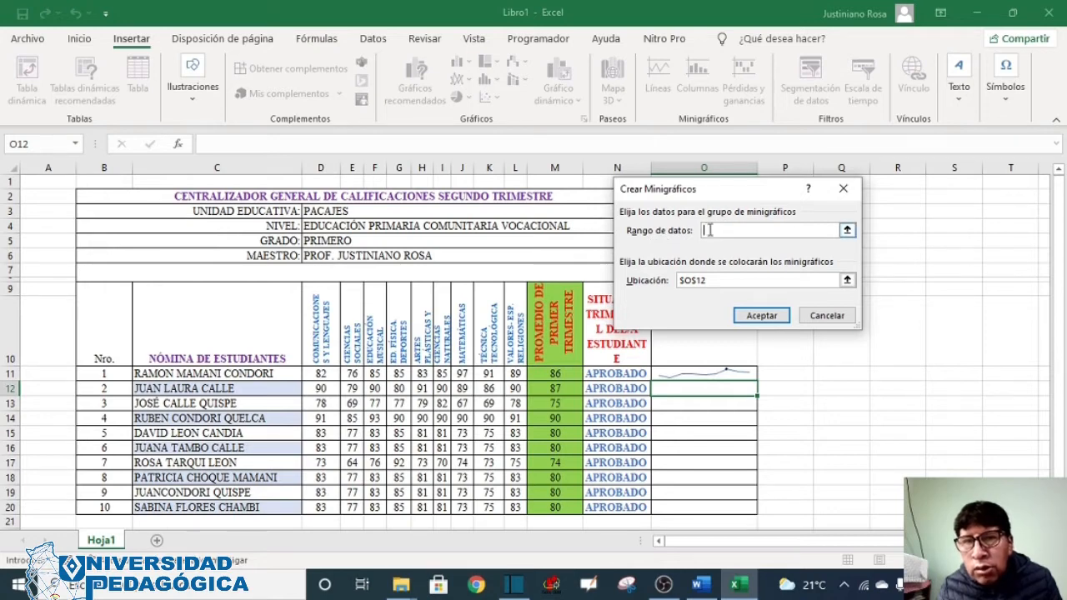
pyautogui.click(847, 232)
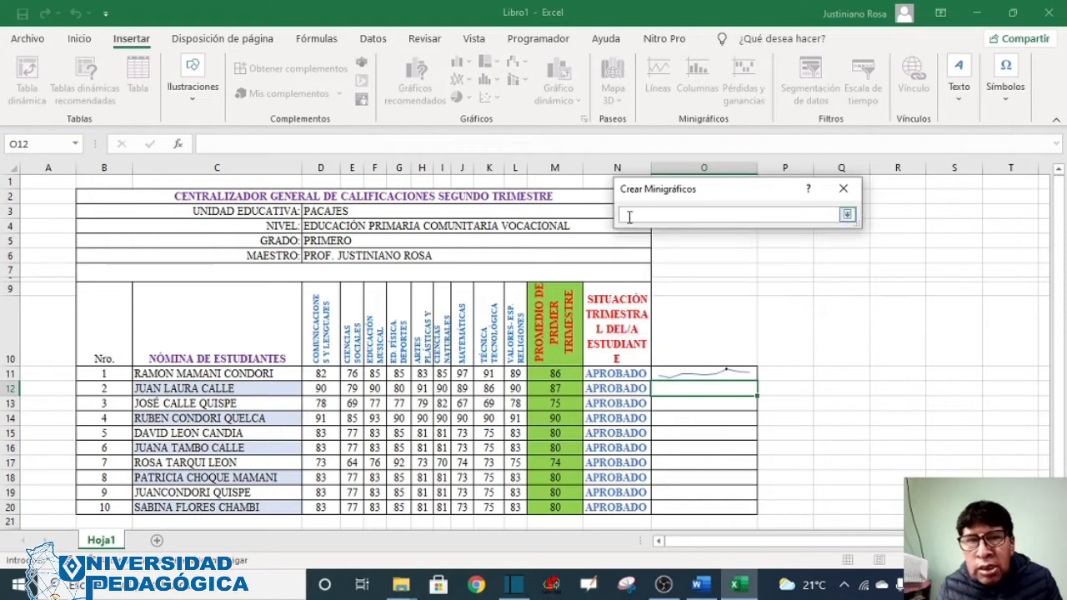
pyautogui.click(320, 388)
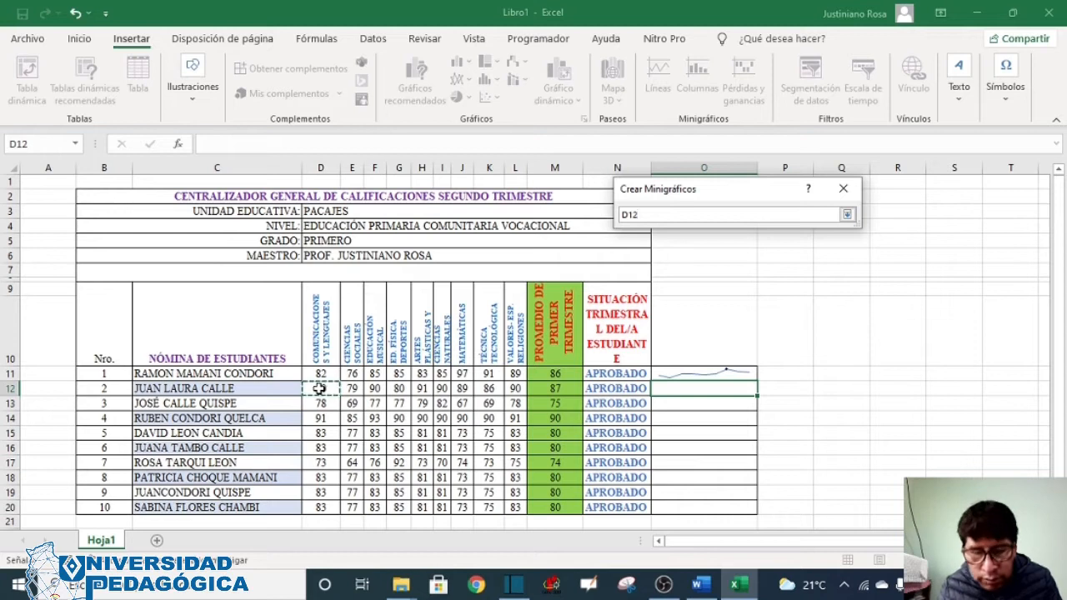
pyautogui.moveTo(319, 389); pyautogui.dragTo(513, 391)
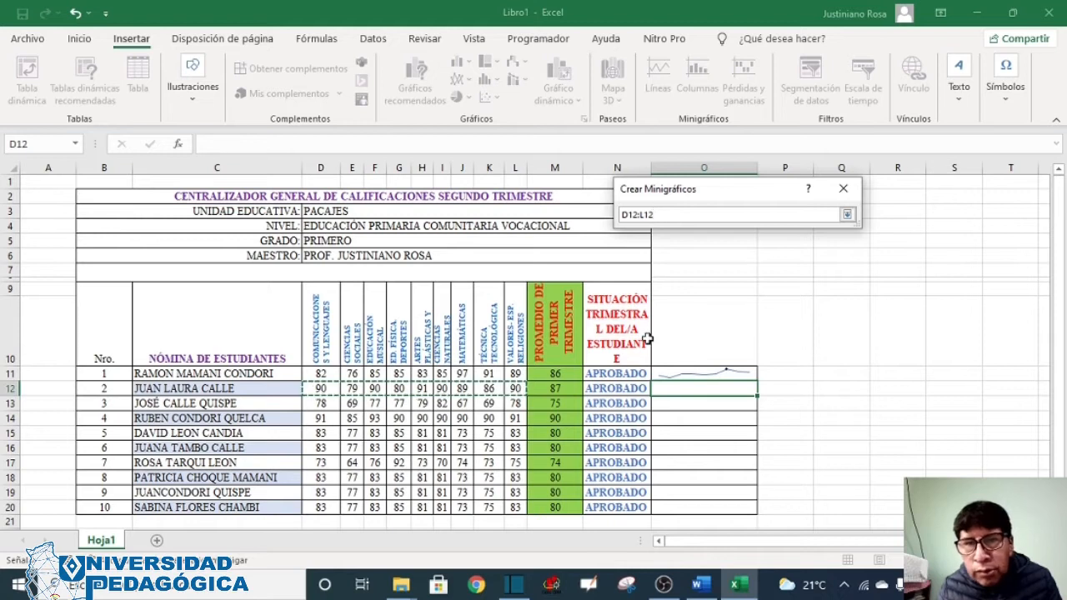
pyautogui.click(847, 216)
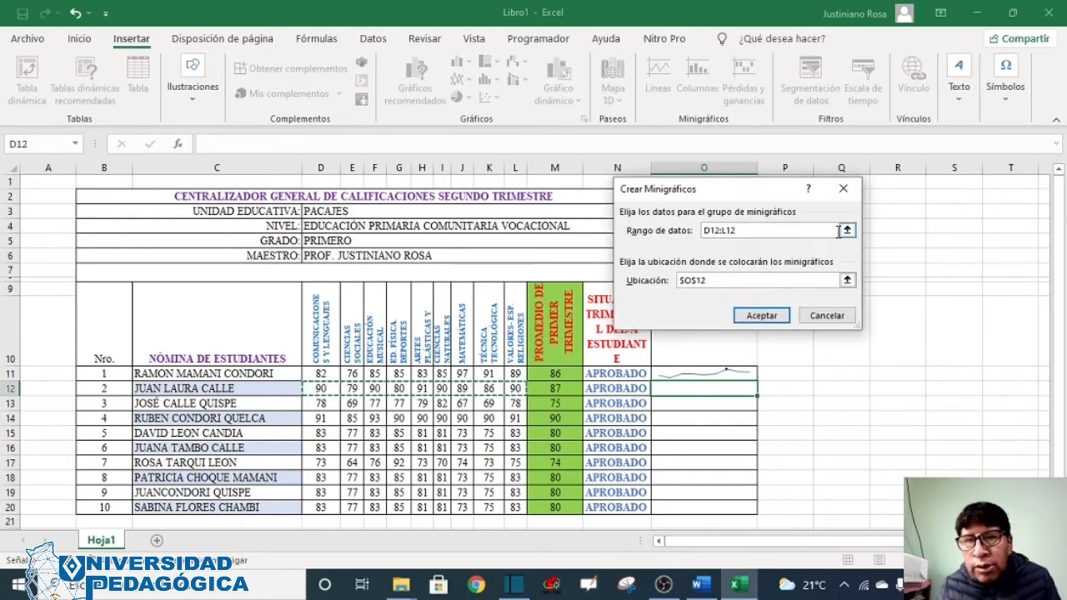
pyautogui.click(769, 315)
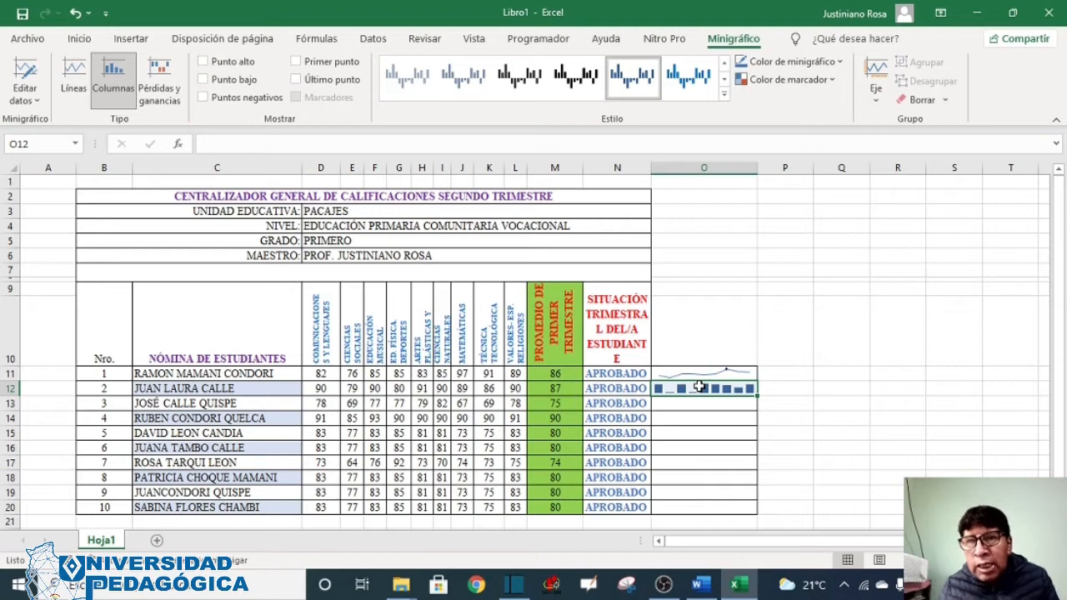
# Recolour the column sparkline in O12, trying dark orange before settling on dark green.
pyautogui.moveTo(1057, 464); pyautogui.dragTo(1060, 472)
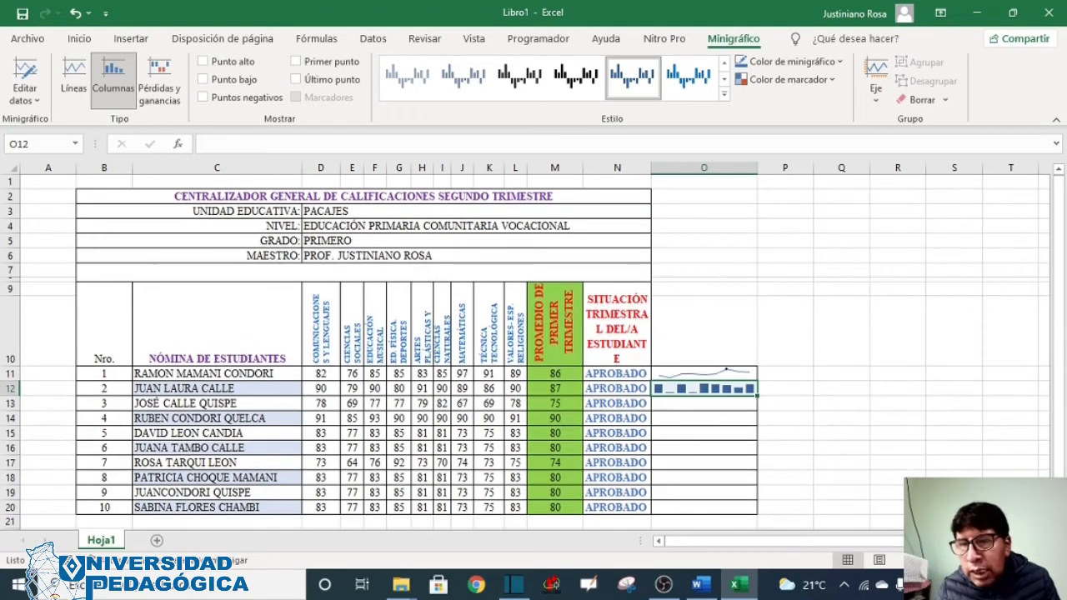
pyautogui.click(1019, 560)
pyautogui.click(1019, 560)
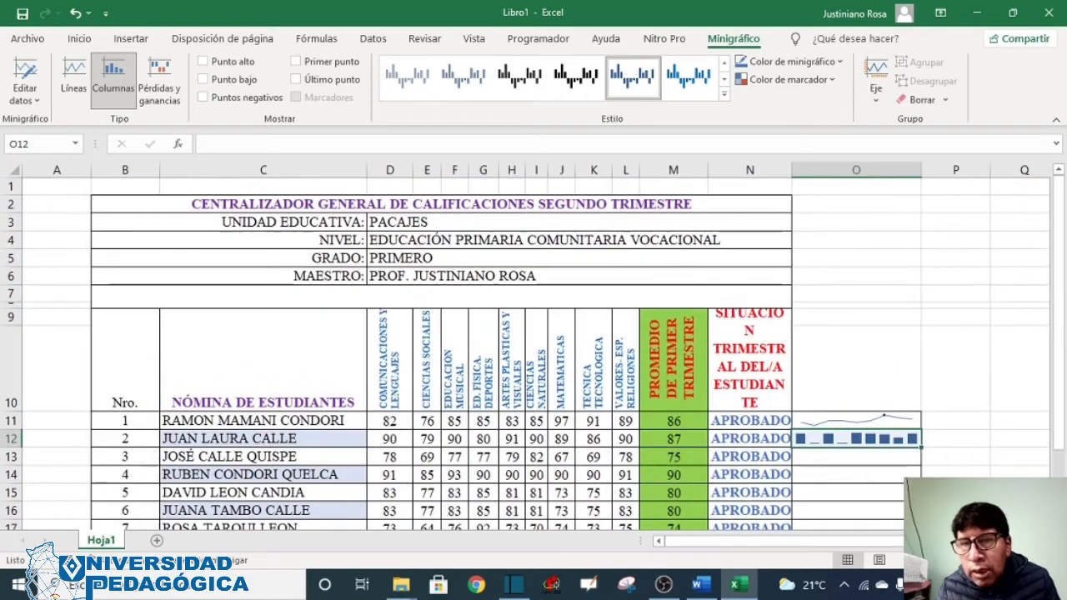
pyautogui.click(1018, 561)
pyautogui.moveTo(784, 552); pyautogui.dragTo(839, 555)
pyautogui.moveTo(1057, 413); pyautogui.dragTo(1059, 478)
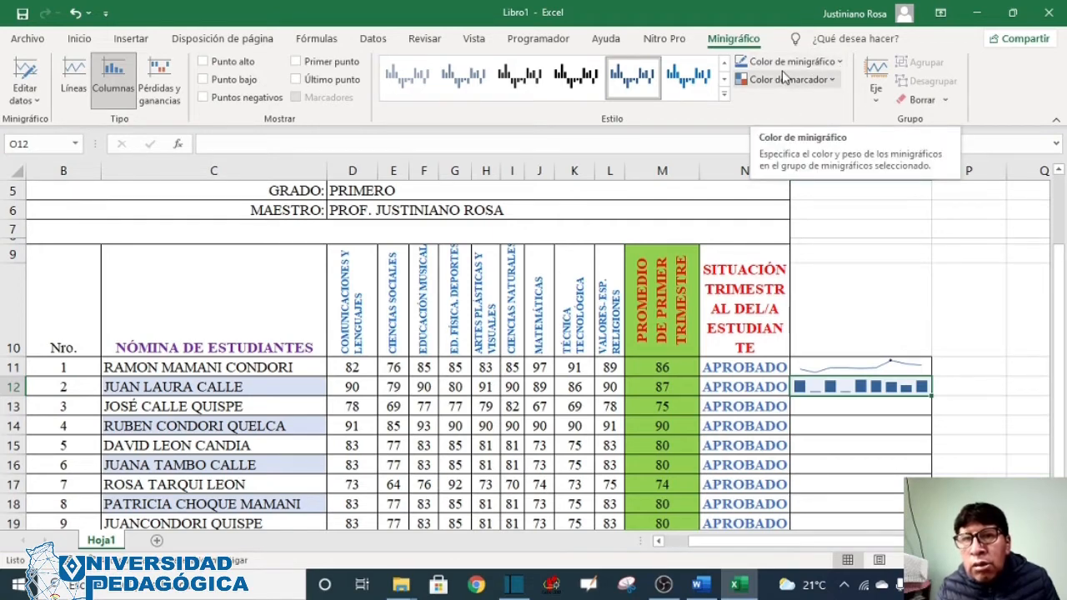
pyautogui.click(838, 63)
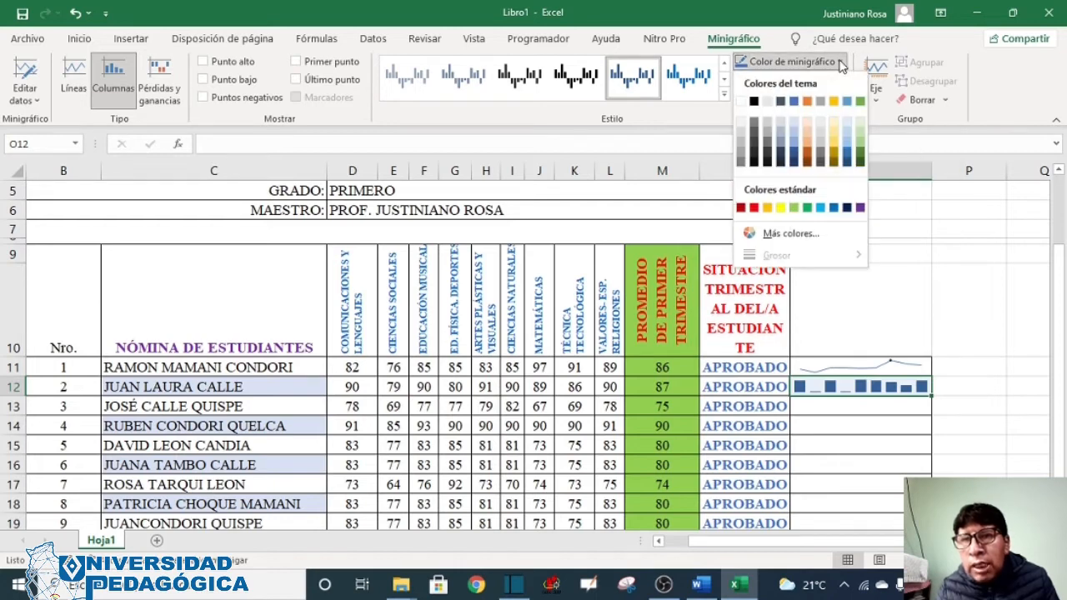
pyautogui.click(808, 158)
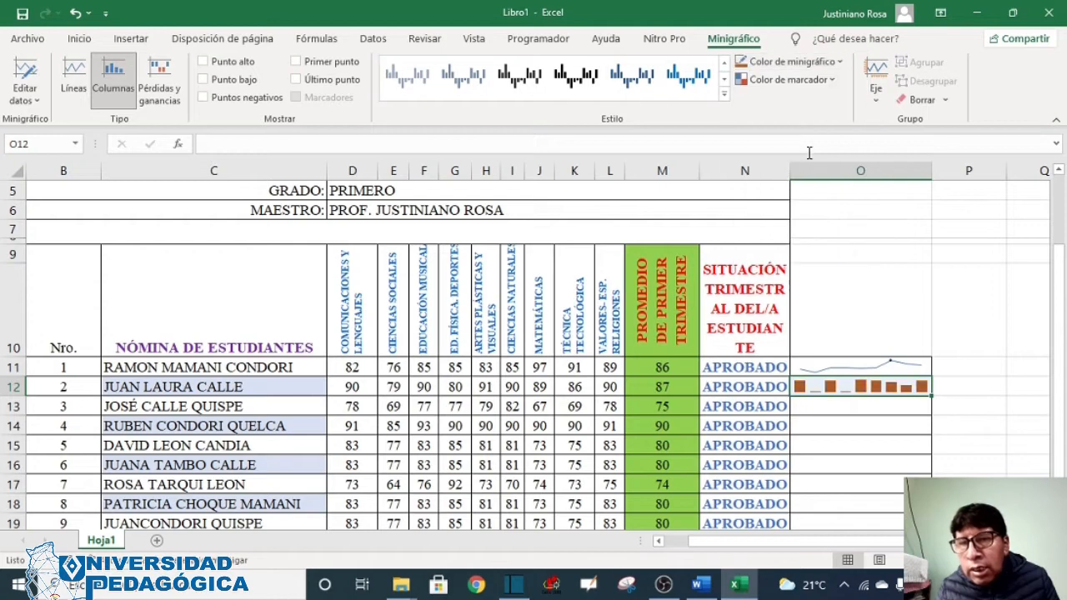
pyautogui.click(839, 63)
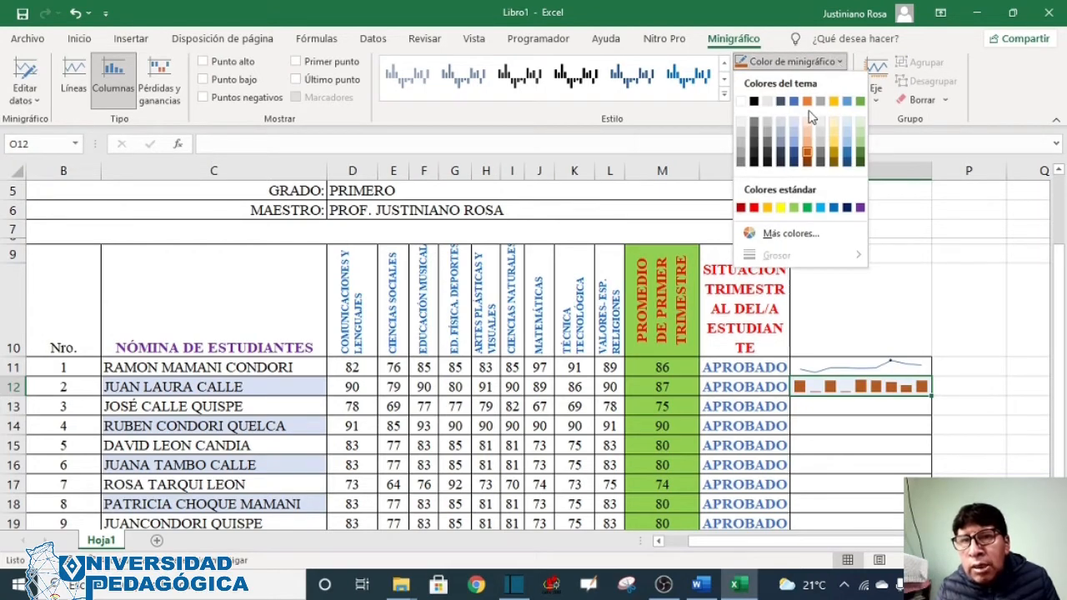
pyautogui.click(861, 155)
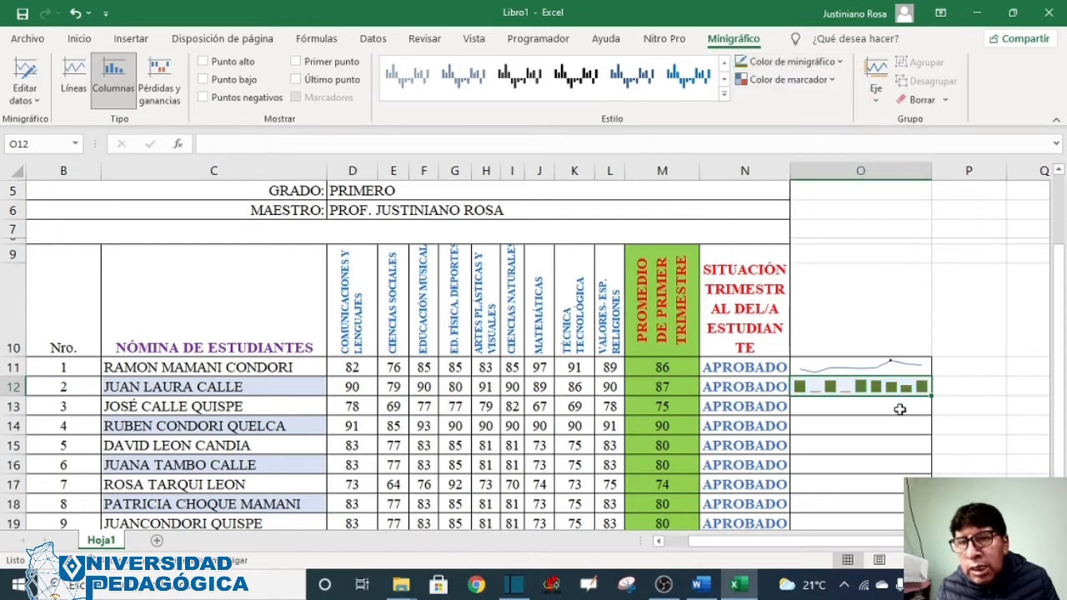
# Create a win/loss sparkline in cell O13 from the third student's grades in D13:L13.
pyautogui.click(891, 409)
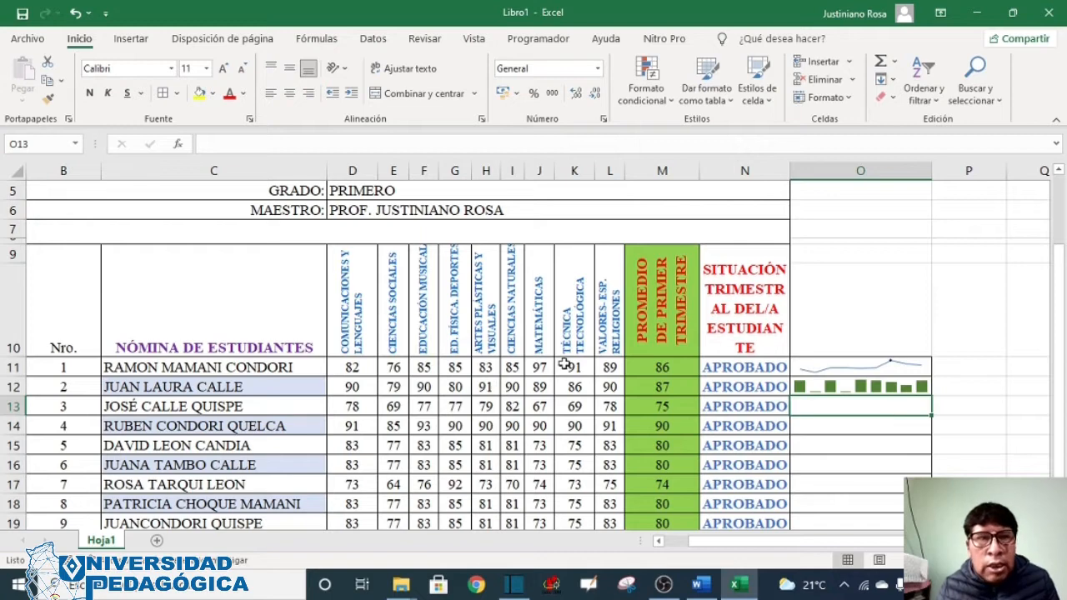
pyautogui.click(132, 39)
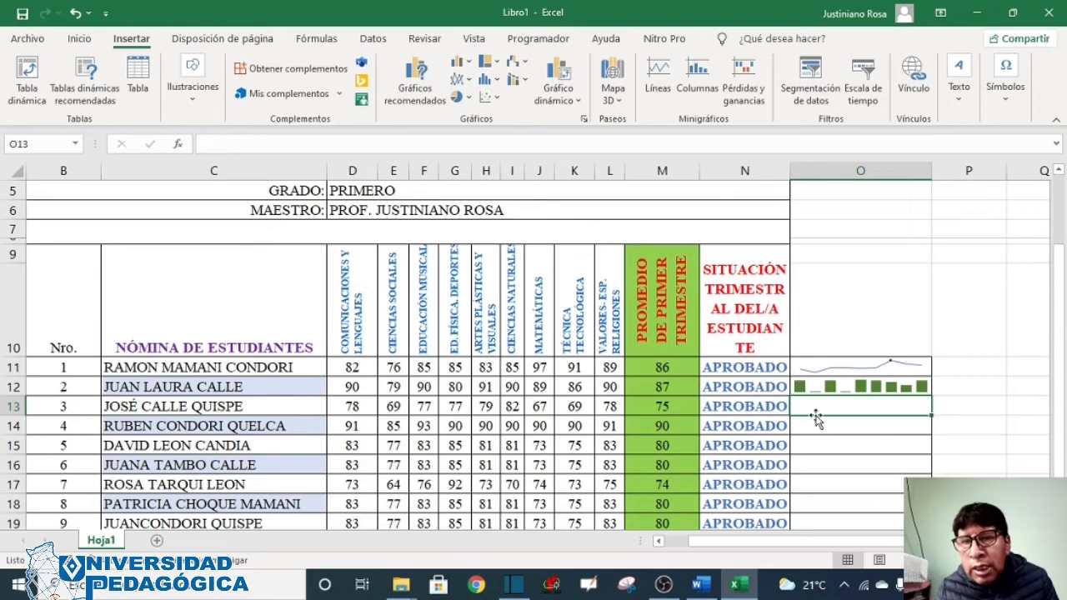
pyautogui.click(741, 106)
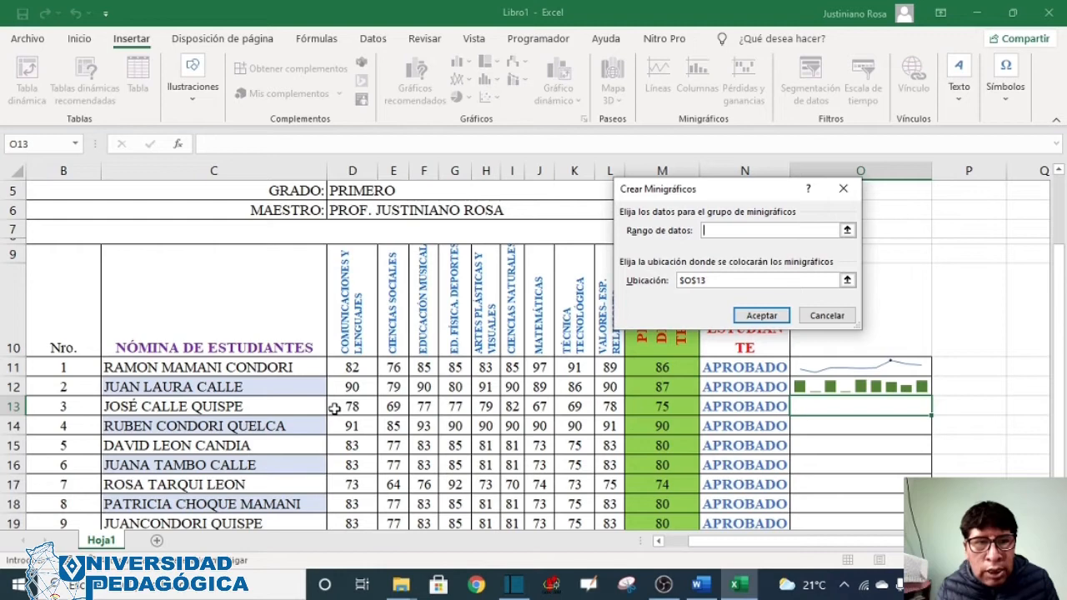
pyautogui.moveTo(342, 406); pyautogui.dragTo(609, 408)
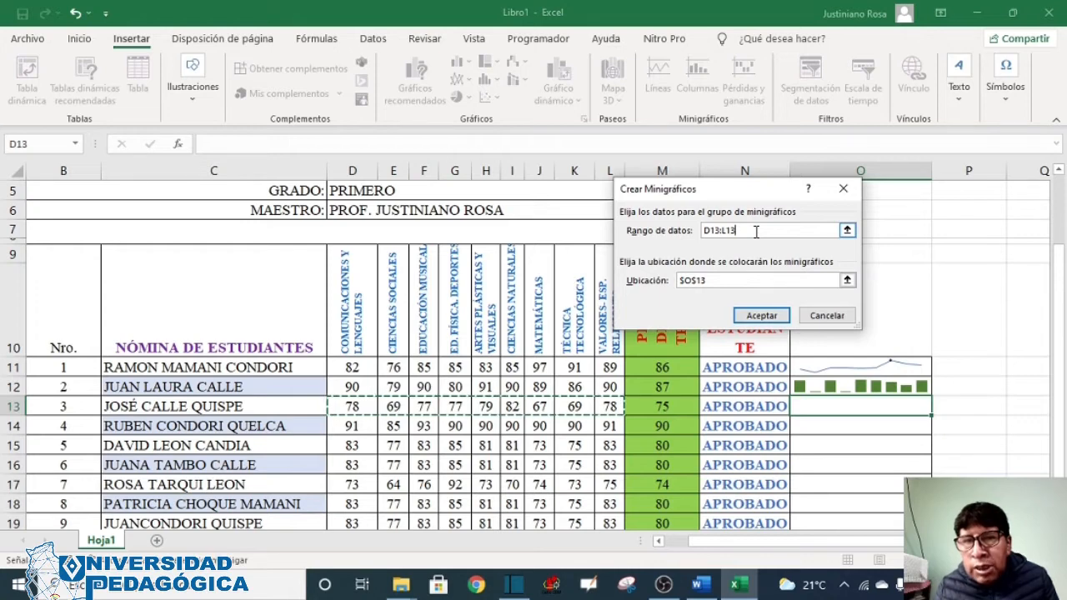
pyautogui.click(847, 230)
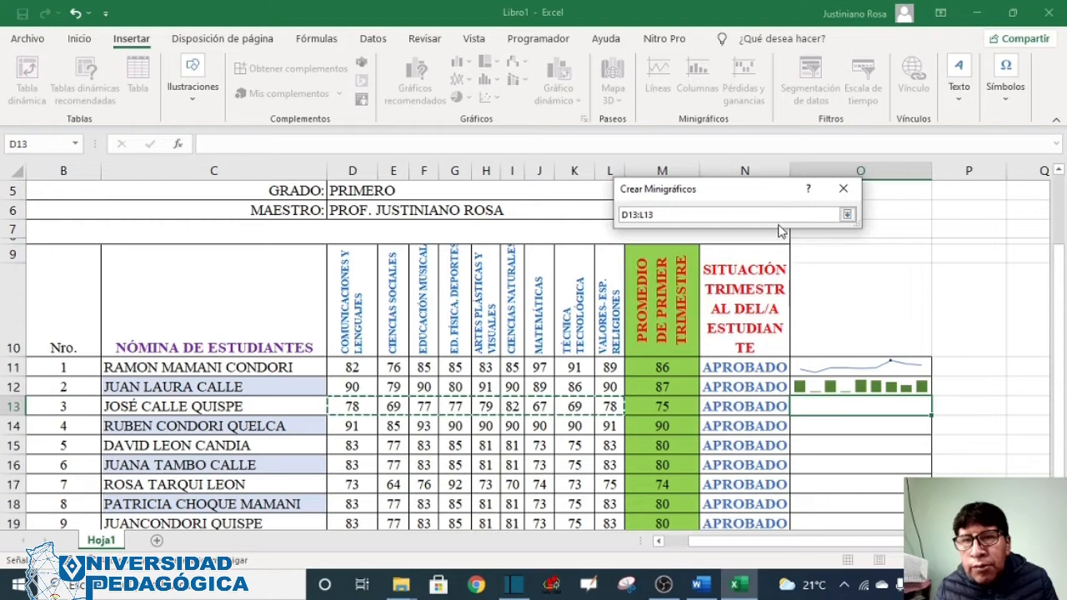
pyautogui.click(848, 218)
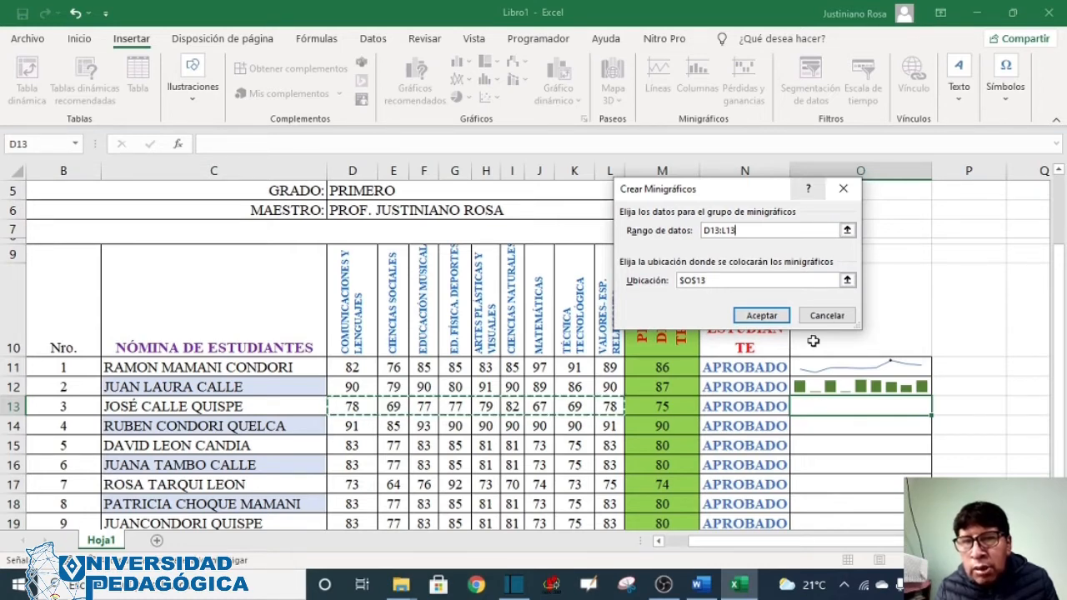
pyautogui.click(763, 314)
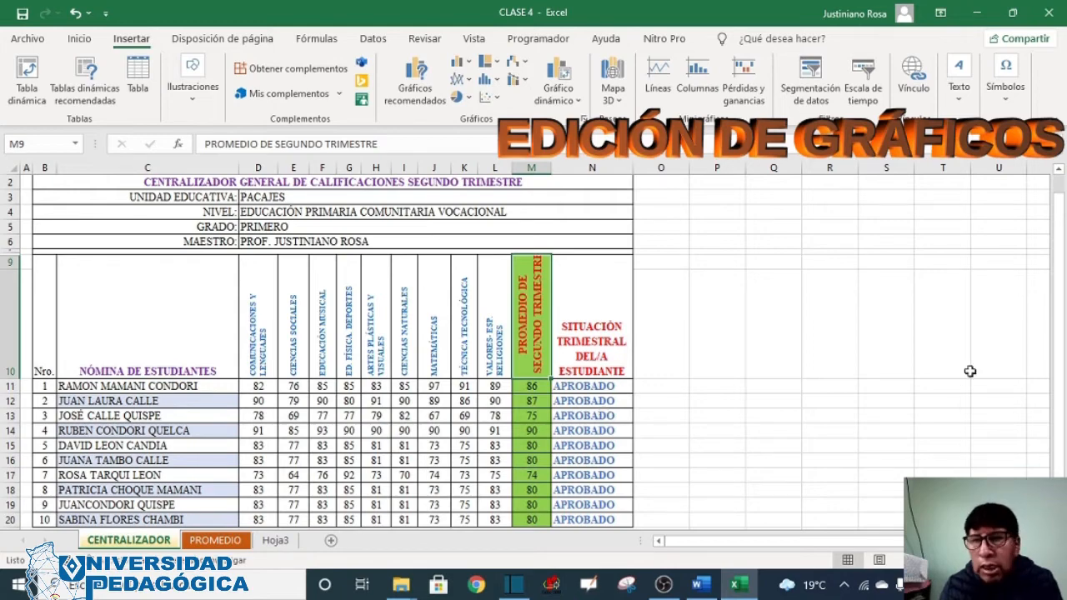
# Insert a 2-D clustered column chart of all students' subject grades in C9:L20 on the CENTRALIZADOR sheet.
pyautogui.moveTo(1060, 384); pyautogui.dragTo(1066, 426)
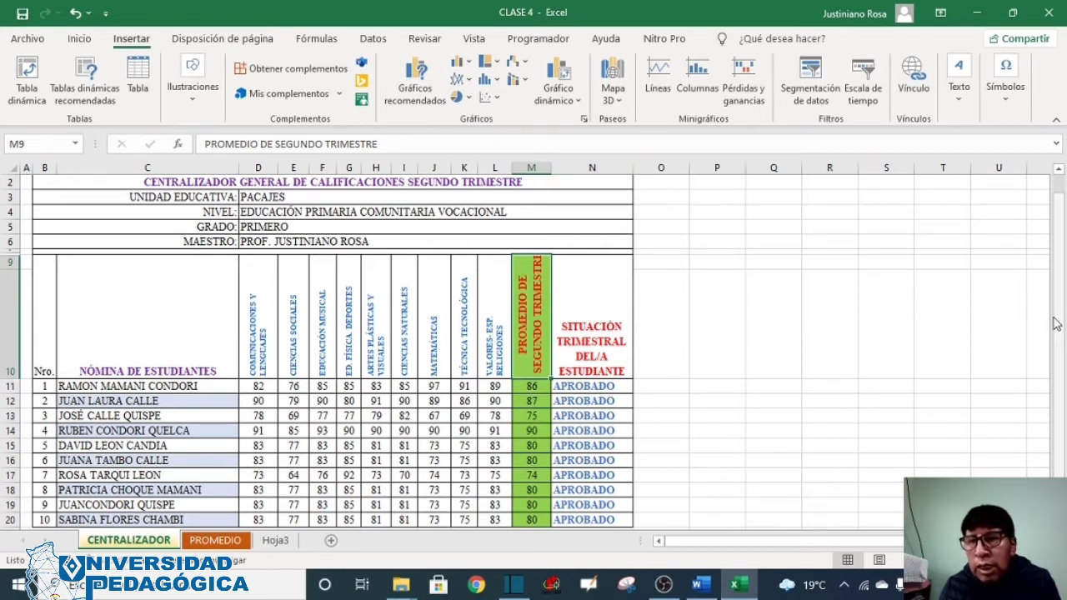
pyautogui.moveTo(1056, 326); pyautogui.dragTo(1058, 329)
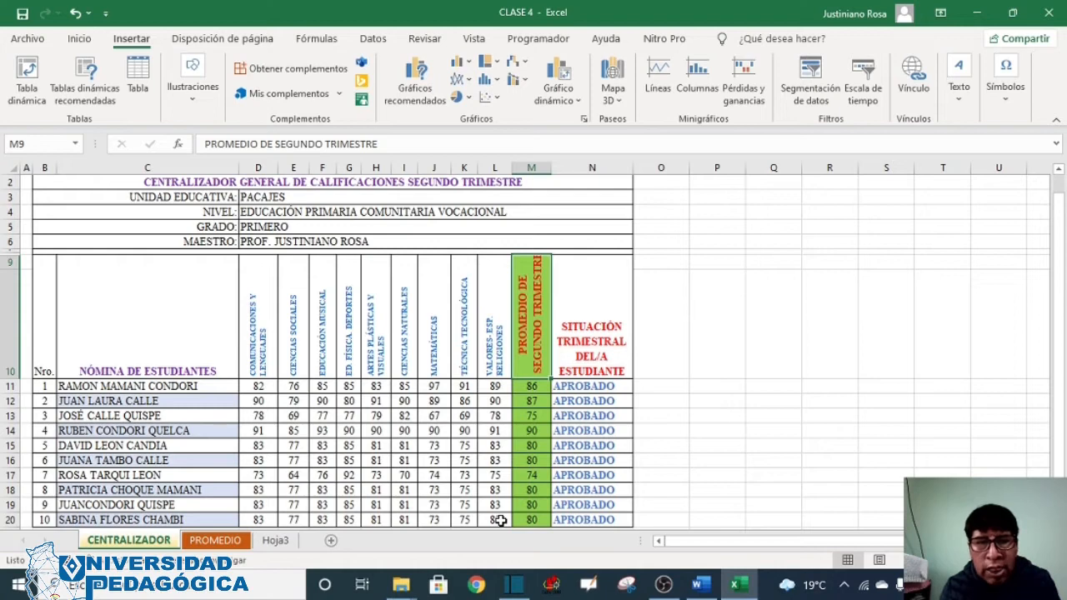
pyautogui.moveTo(503, 520); pyautogui.dragTo(150, 357)
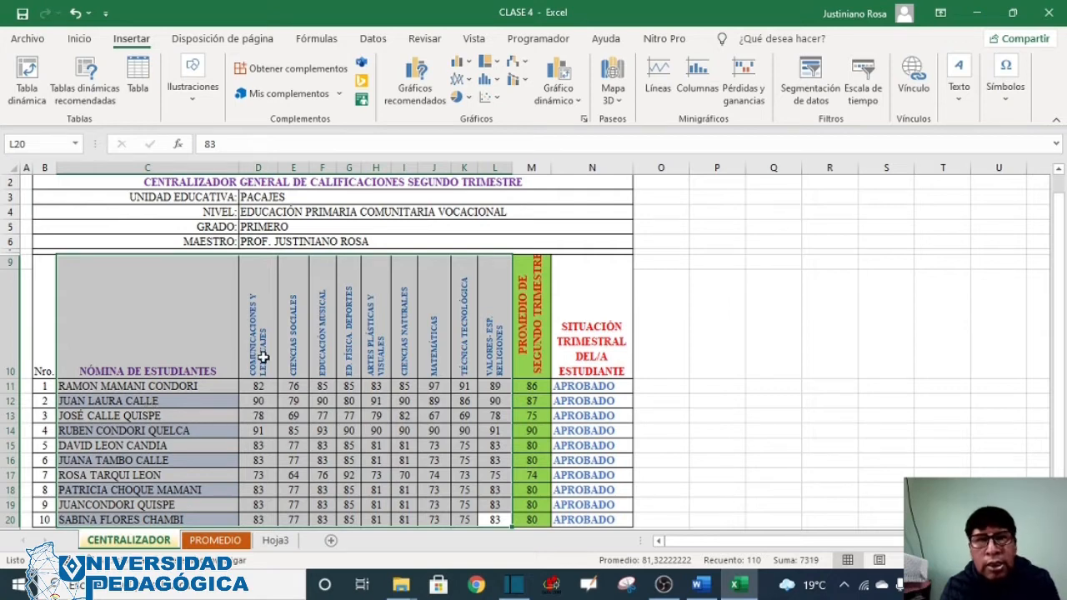
pyautogui.click(460, 63)
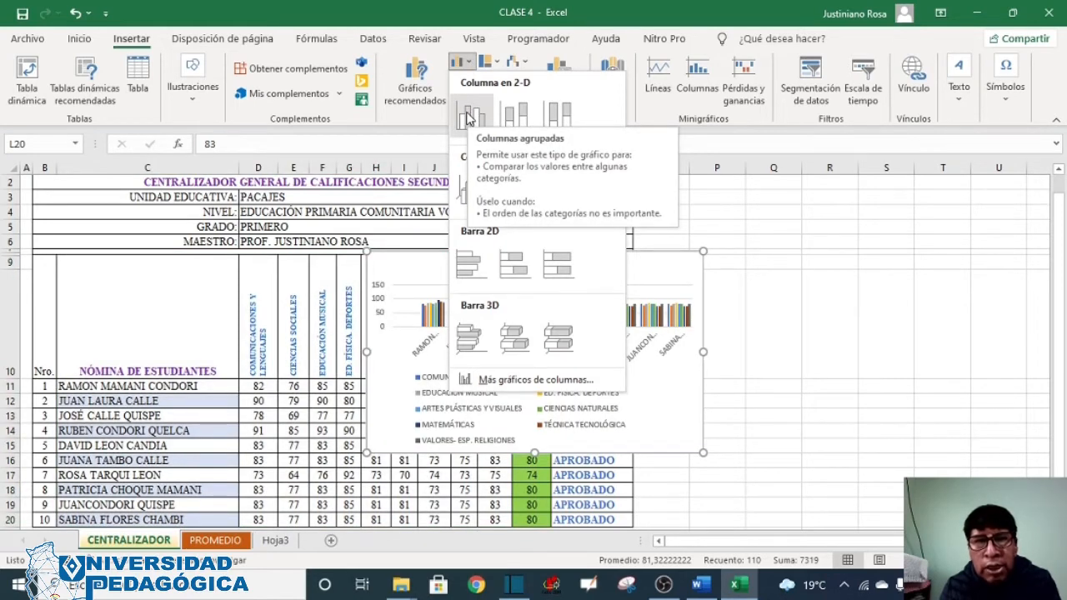
pyautogui.click(467, 119)
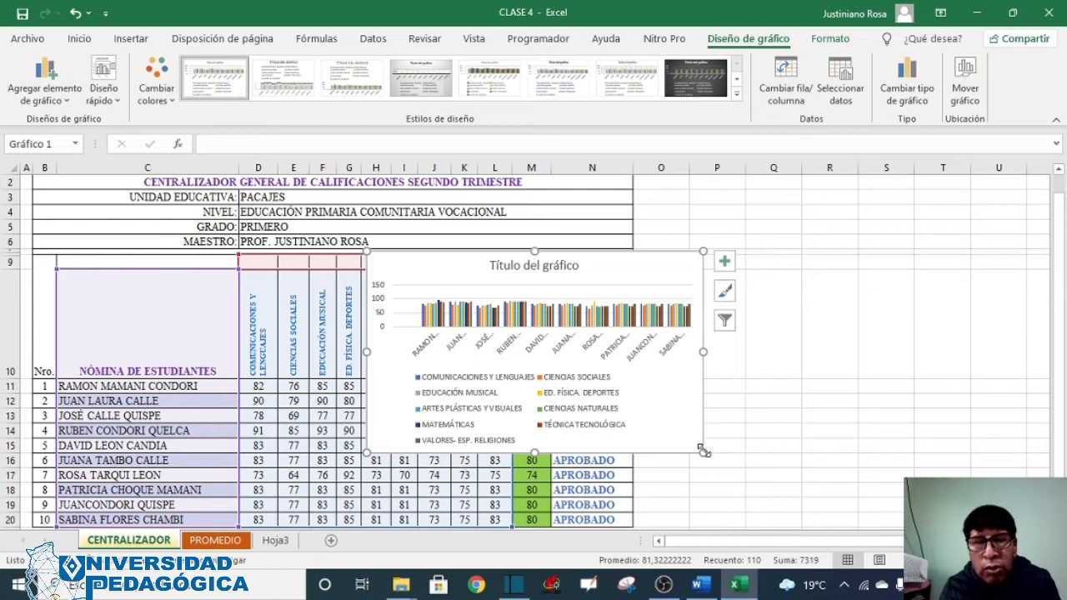
# Enlarge the column chart so all student names fit, and move it up beside the student list.
pyautogui.moveTo(705, 452); pyautogui.dragTo(886, 534)
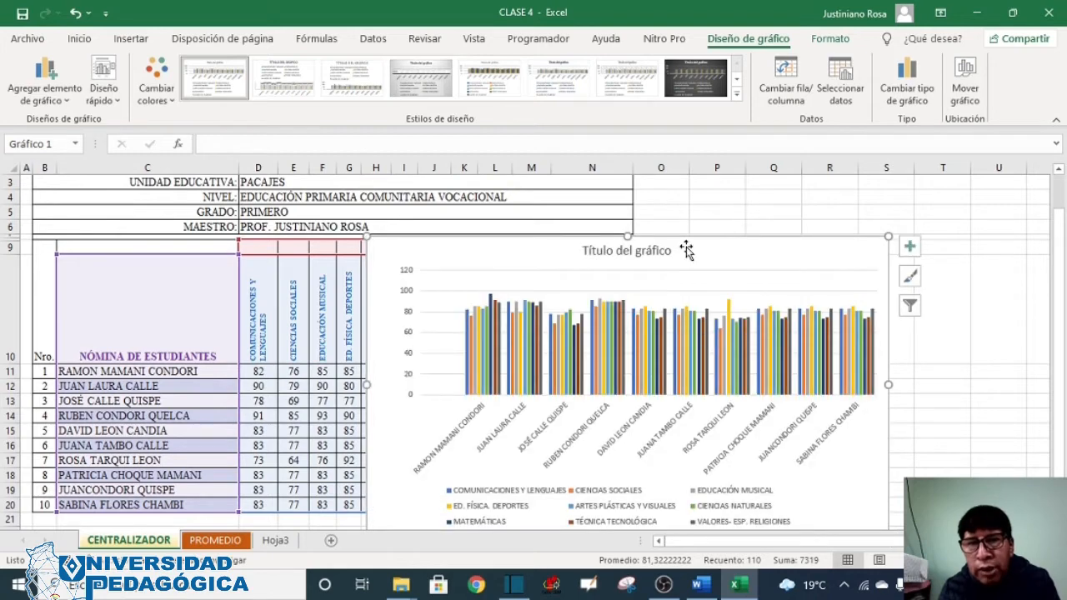
pyautogui.moveTo(695, 241); pyautogui.dragTo(692, 195)
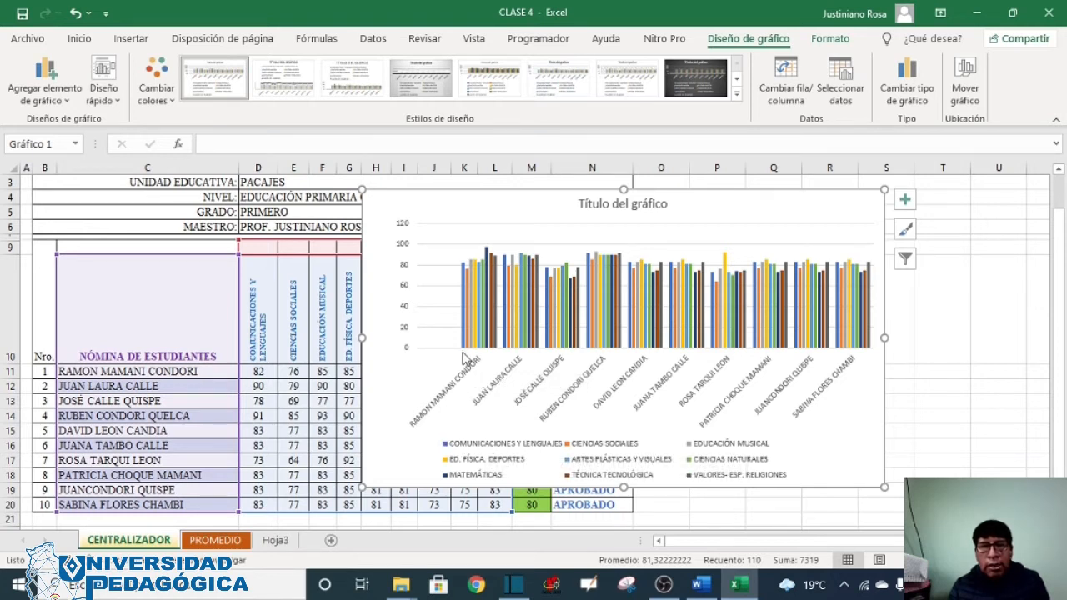
pyautogui.moveTo(465, 349)
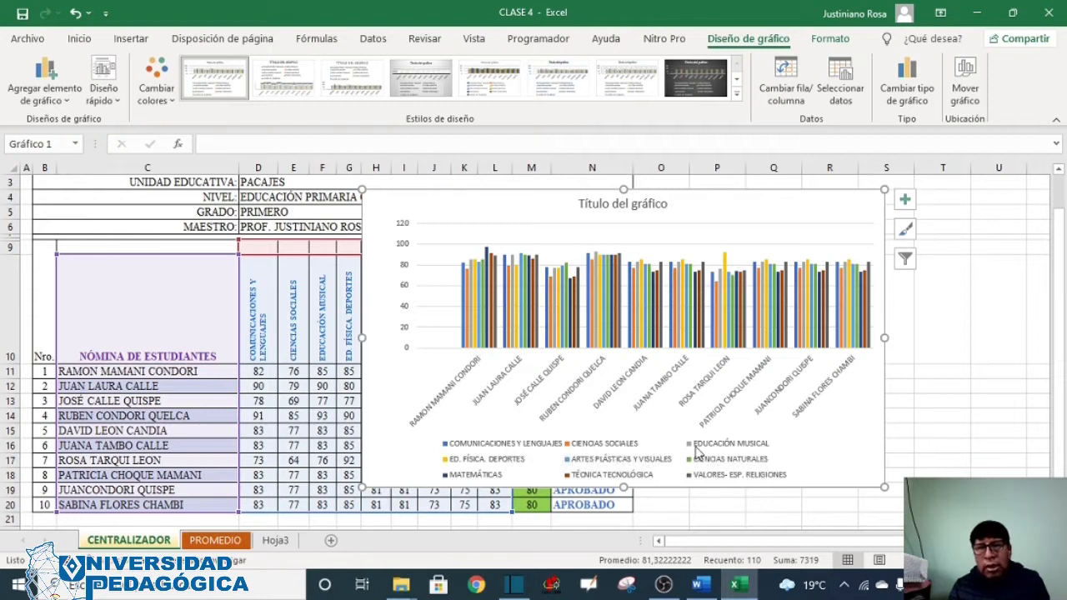
# Replace the chart's placeholder title with "CUADRO DE GRAFICOS DE NOTAS".
pyautogui.click(655, 207)
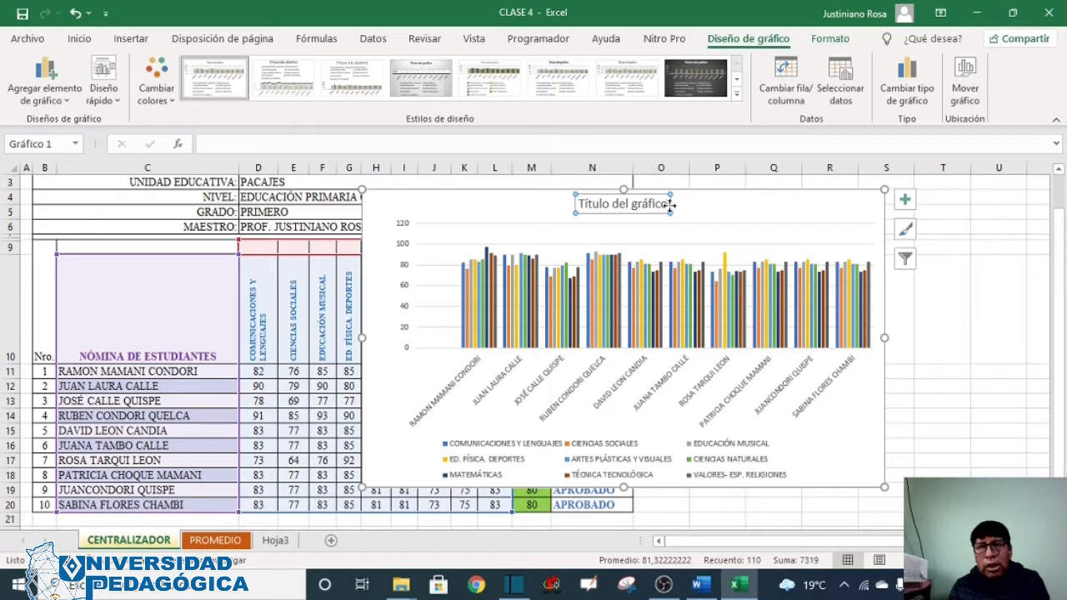
pyautogui.click(668, 204)
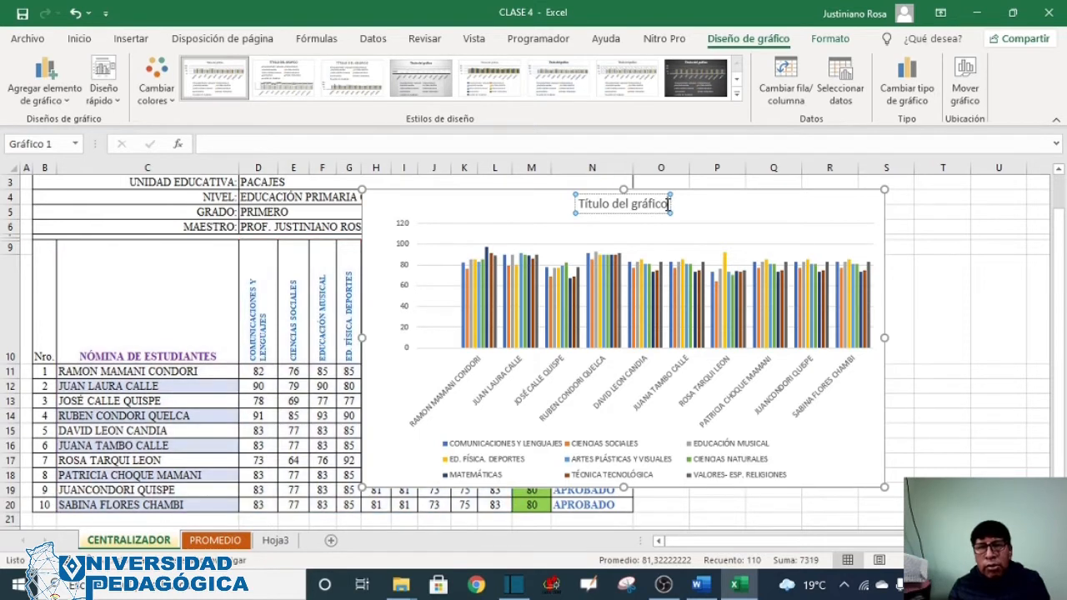
pyautogui.press('BackSpace')
pyautogui.press('BackSpace')
pyautogui.press('BackSpace')
pyautogui.press('BackSpace')
pyautogui.press('BackSpace')
pyautogui.press('BackSpace')
pyautogui.press('BackSpace')
pyautogui.press('BackSpace')
pyautogui.press('BackSpace')
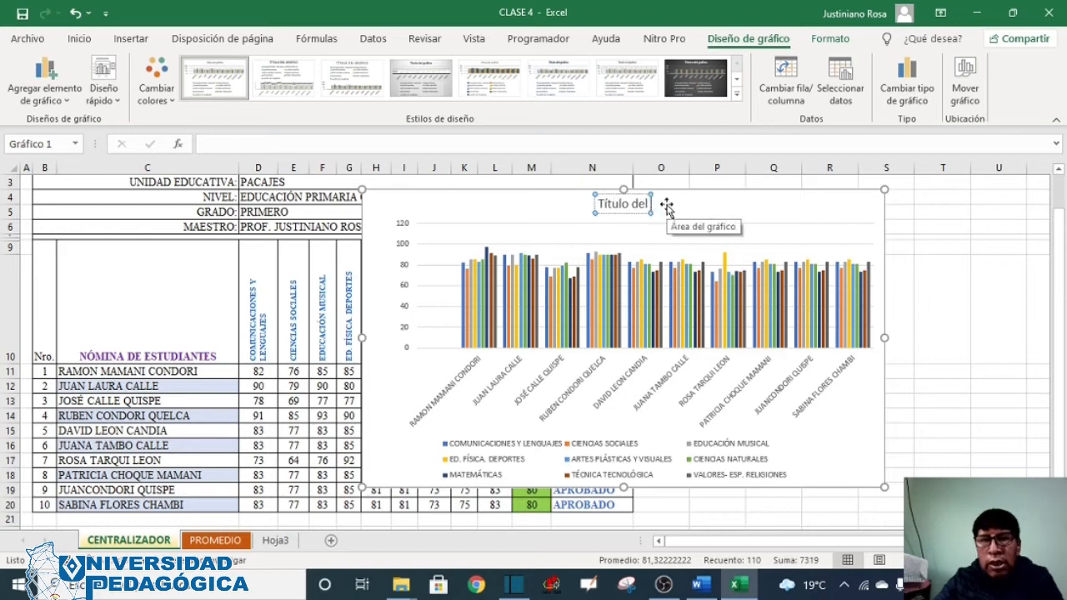
pyautogui.press('BackSpace')
pyautogui.press('BackSpace')
pyautogui.press('BackSpace')
pyautogui.press('BackSpace')
pyautogui.press('BackSpace')
pyautogui.press('BackSpace')
pyautogui.press('BackSpace')
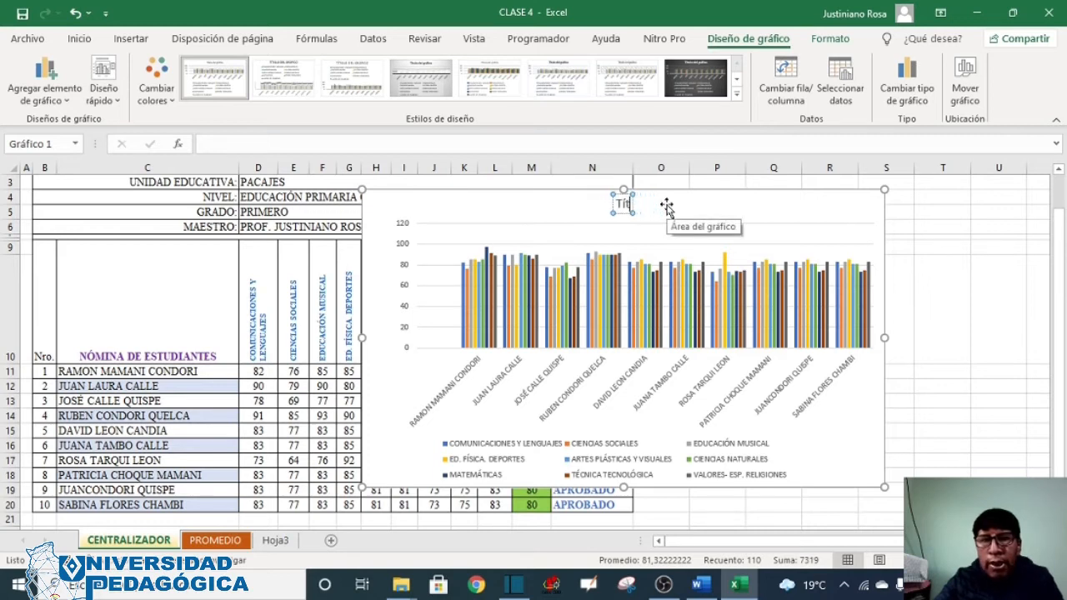
pyautogui.press('BackSpace')
pyautogui.press('BackSpace')
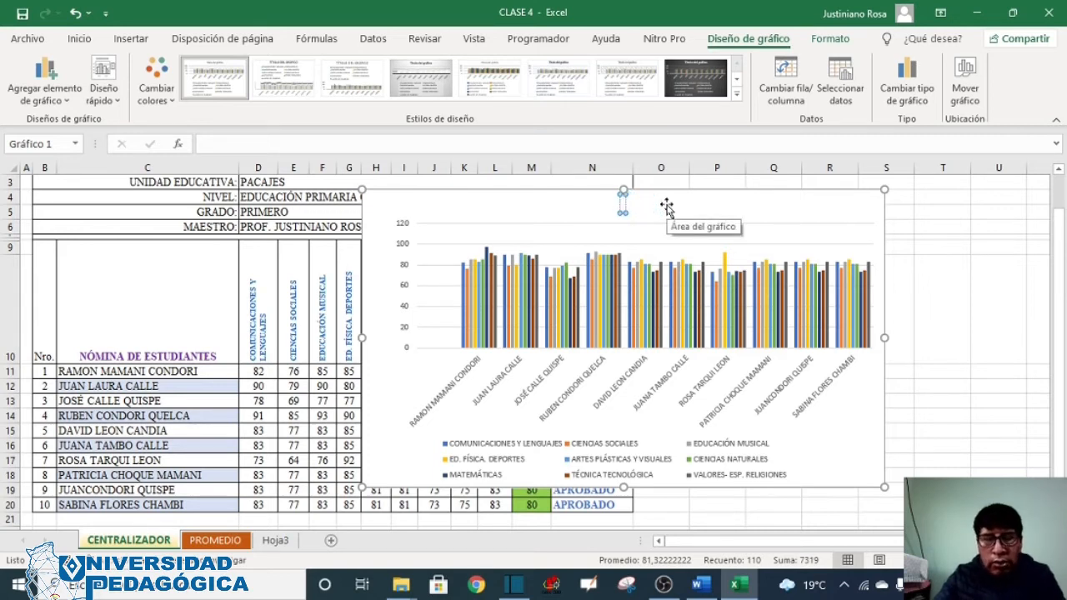
pyautogui.write('CUADRO')
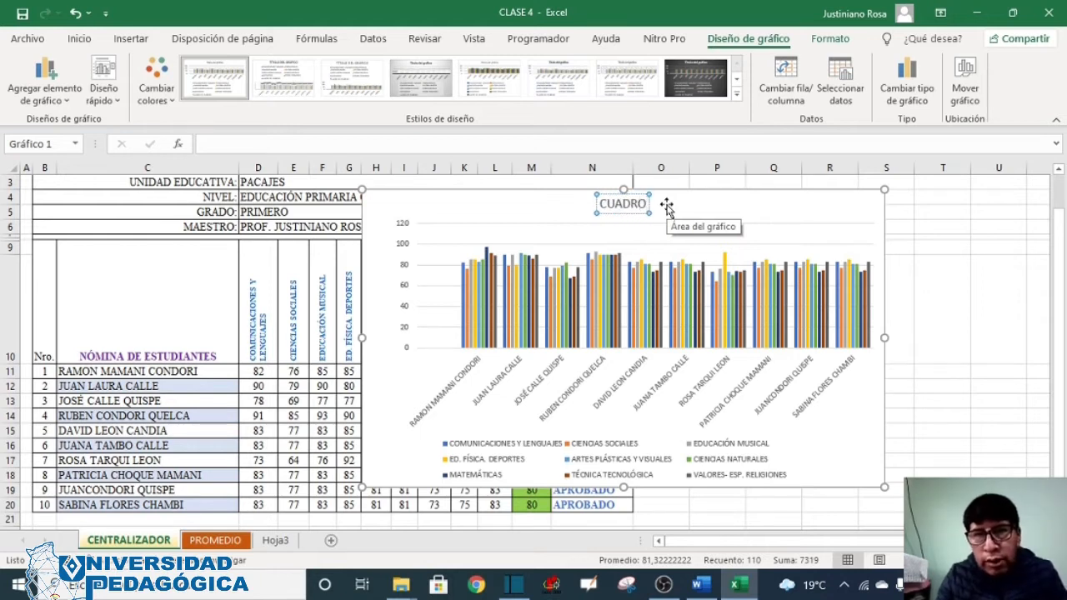
pyautogui.write(' DE GRAFICOS')
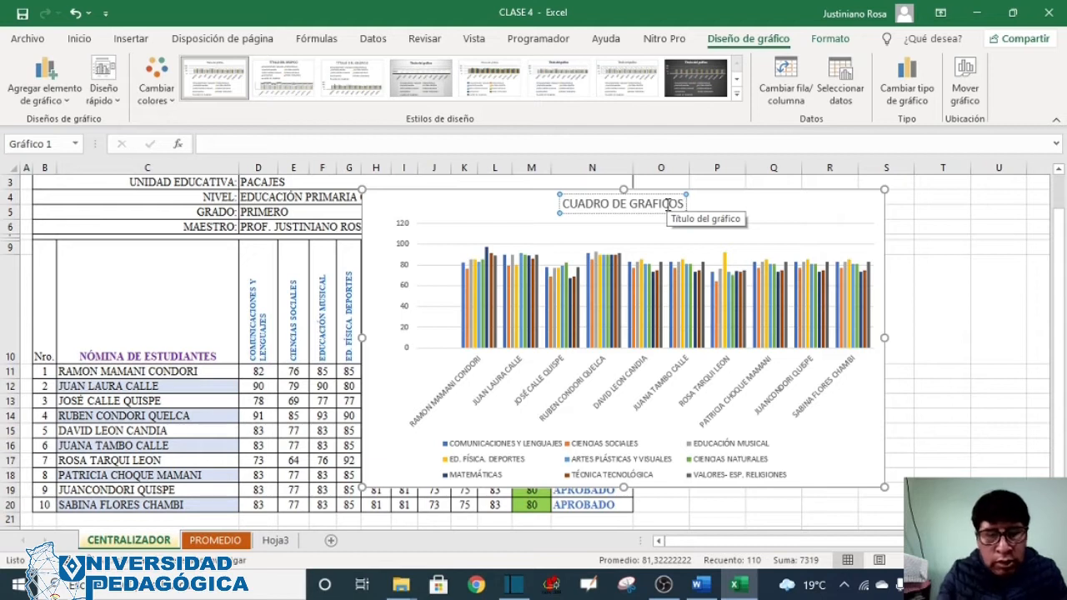
pyautogui.write(' DE NOTAS')
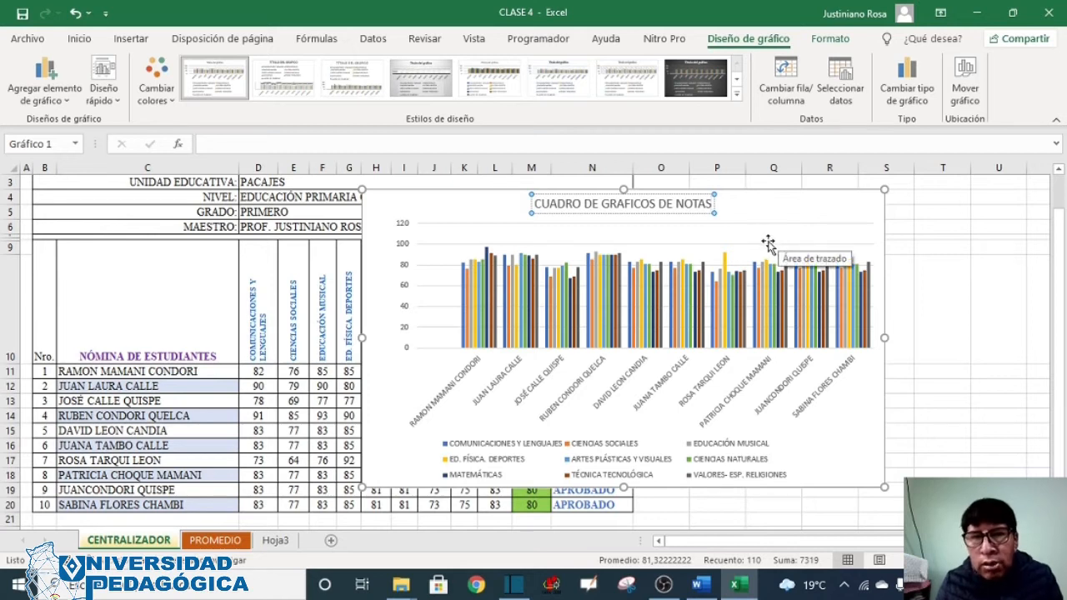
# Delete the whole column chart titled "CUADRO DE GRAFICOS DE NOTAS" from the CENTRALIZADOR sheet.
pyautogui.click(767, 242)
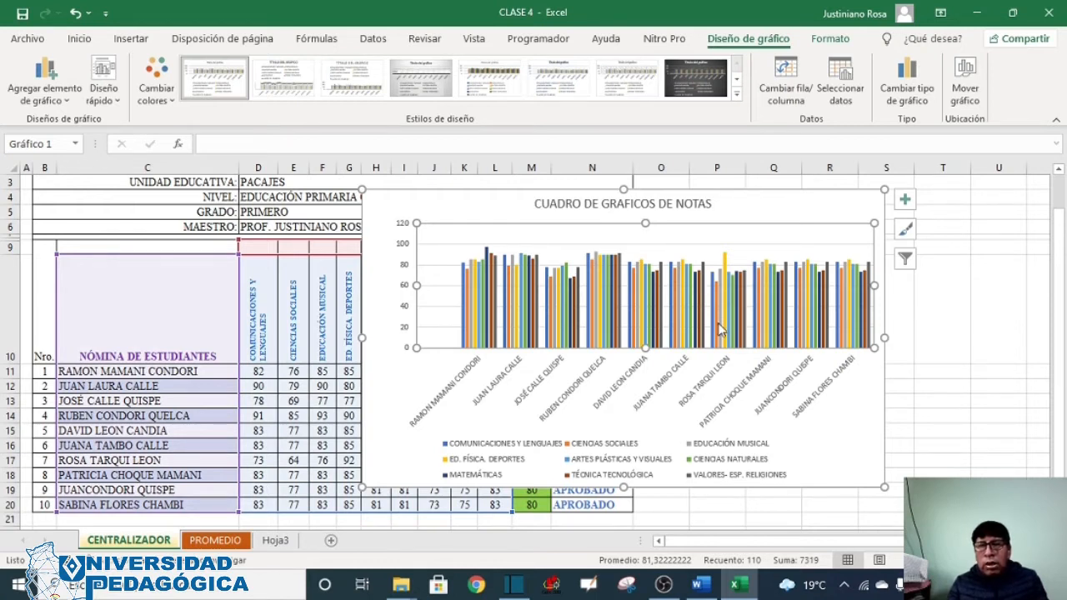
pyautogui.moveTo(721, 329)
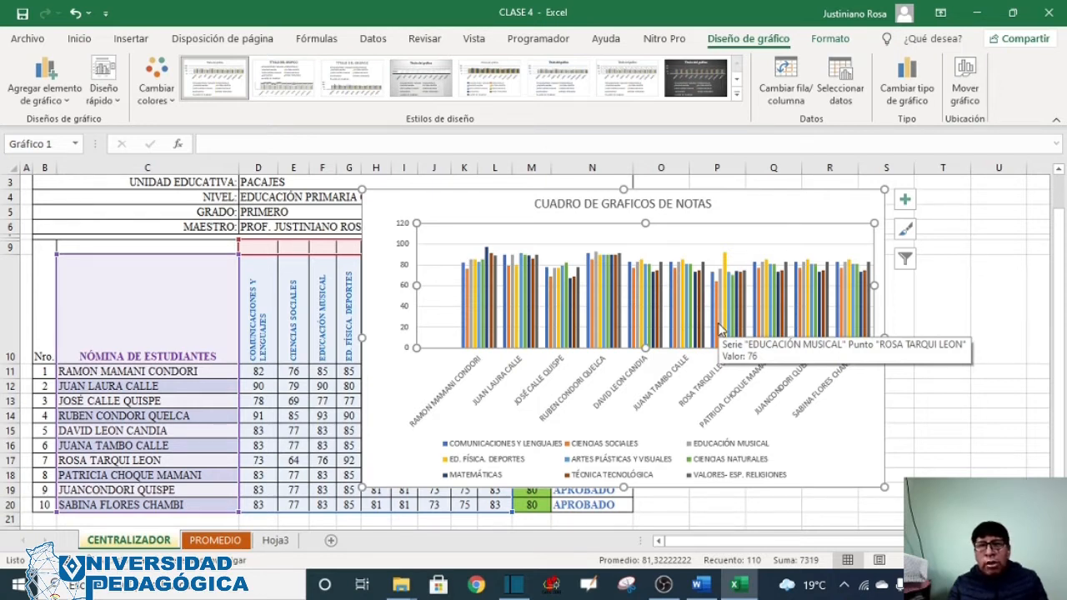
pyautogui.click(828, 197)
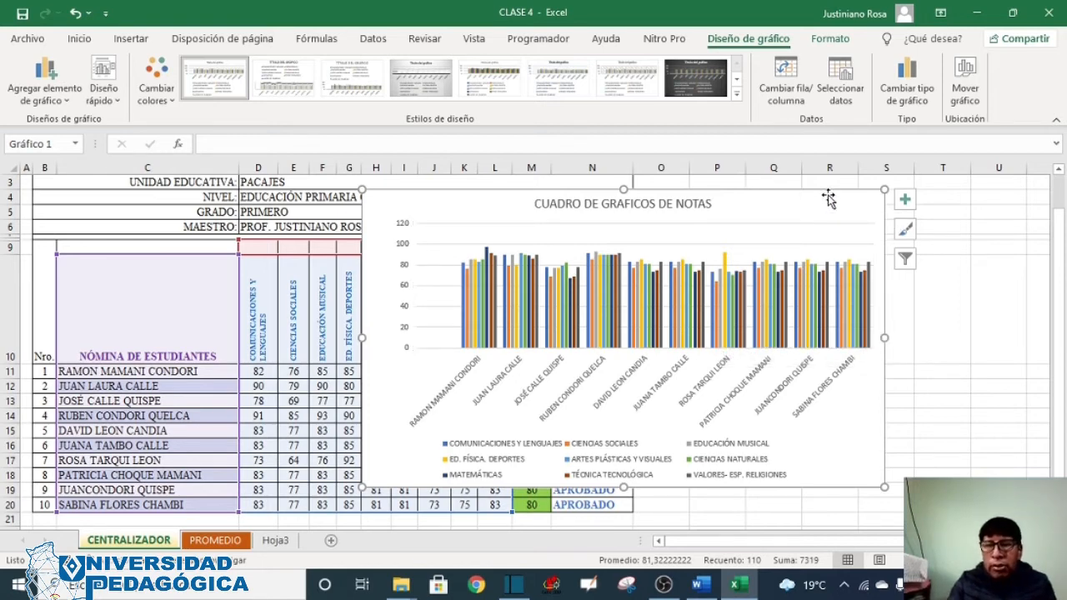
pyautogui.press('Delete')
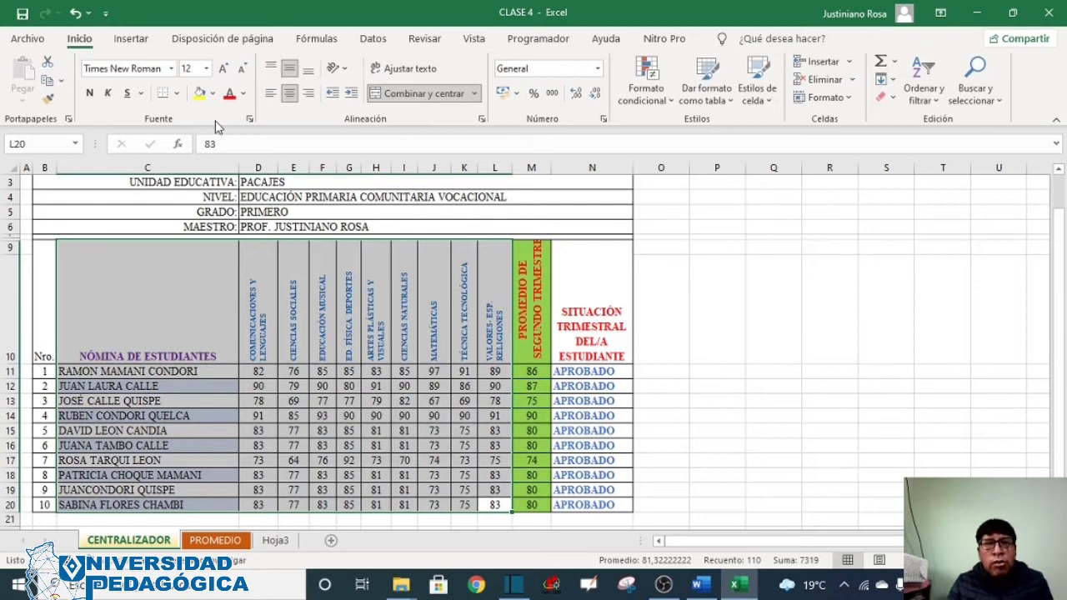
pyautogui.click(131, 38)
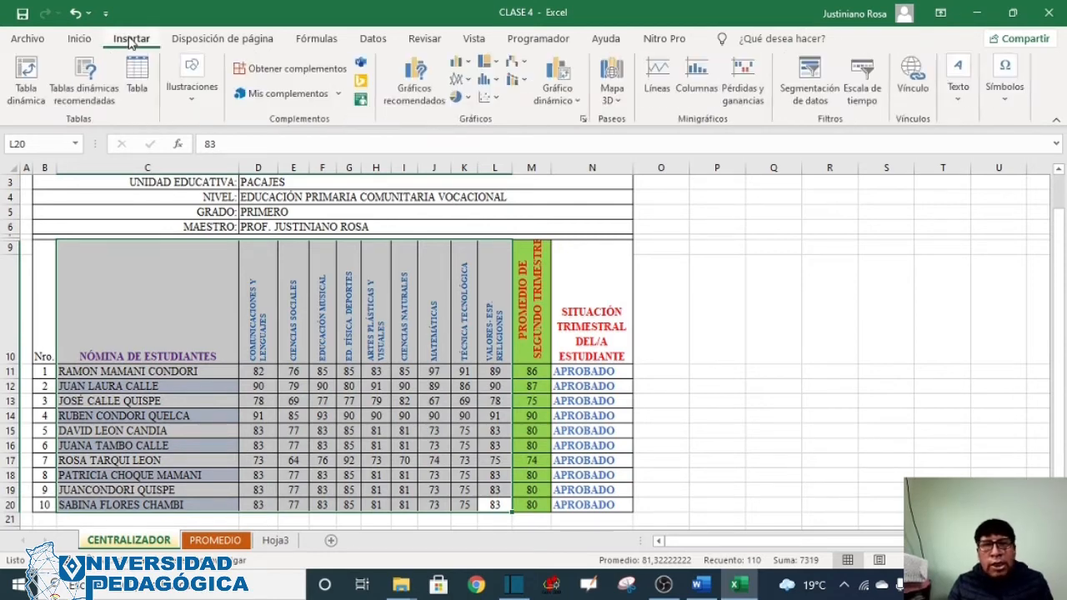
# Insert a 3-D clustered column chart of the selected grades in C9:L20 and enlarge it so all student names fit.
pyautogui.click(461, 63)
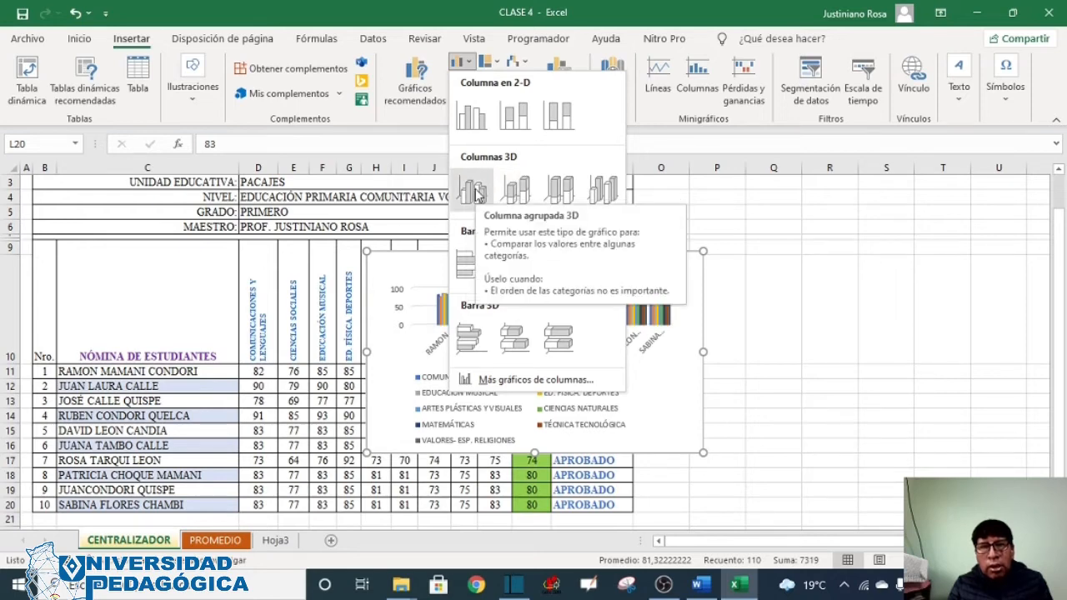
pyautogui.click(475, 194)
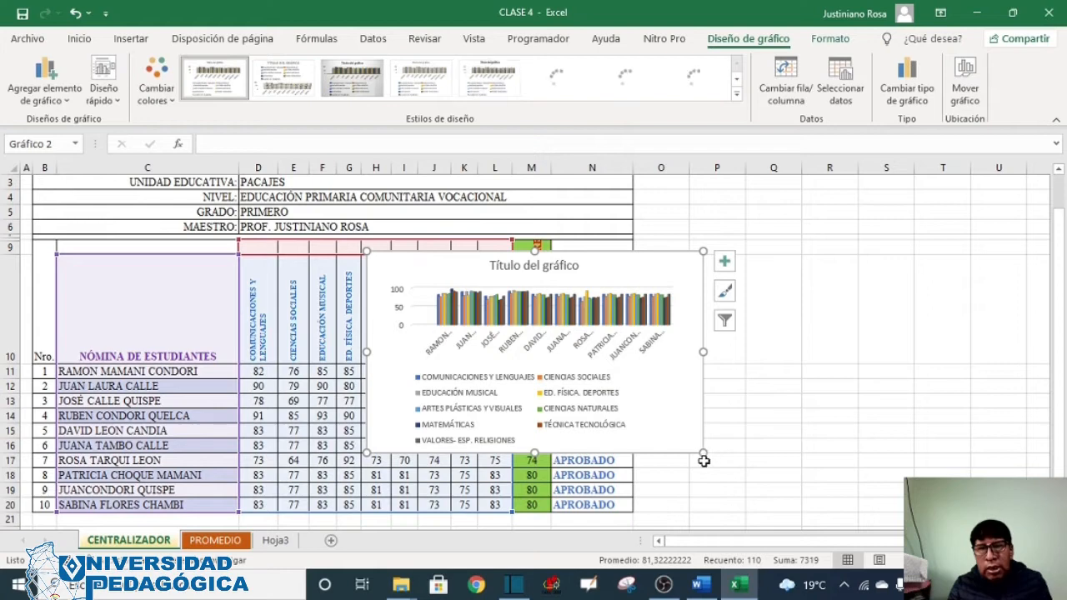
pyautogui.moveTo(703, 451); pyautogui.dragTo(864, 501)
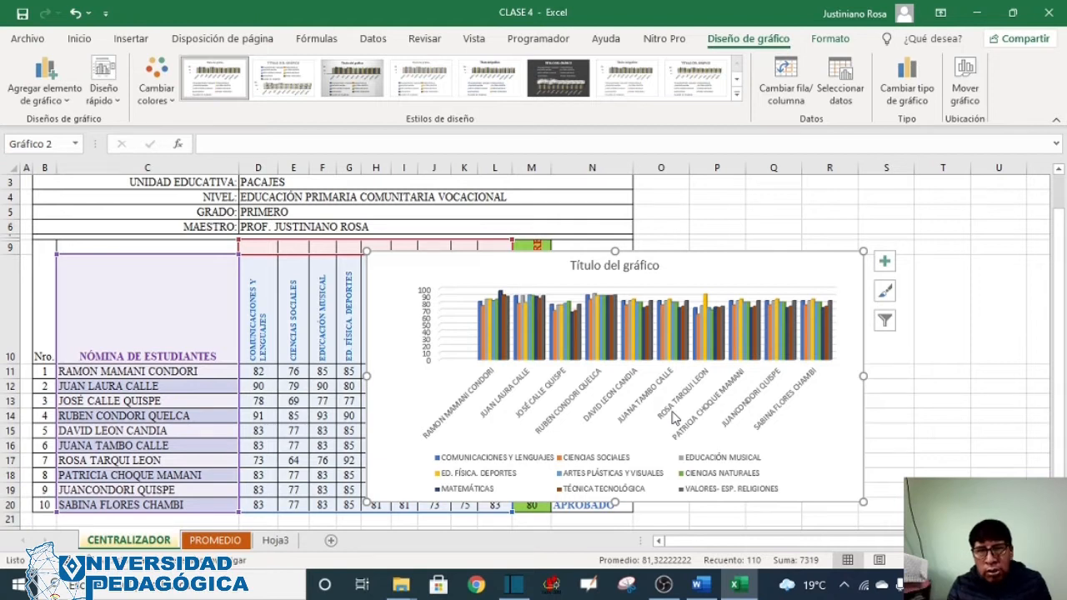
# Delete the 3-D clustered column chart from the CENTRALIZADOR sheet.
pyautogui.click(638, 265)
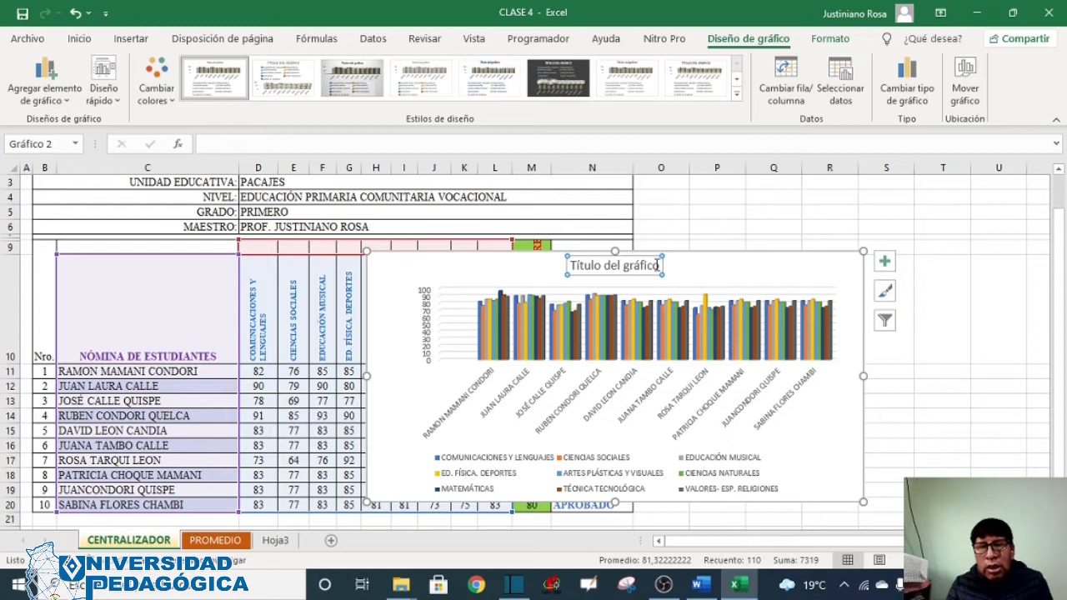
pyautogui.click(736, 260)
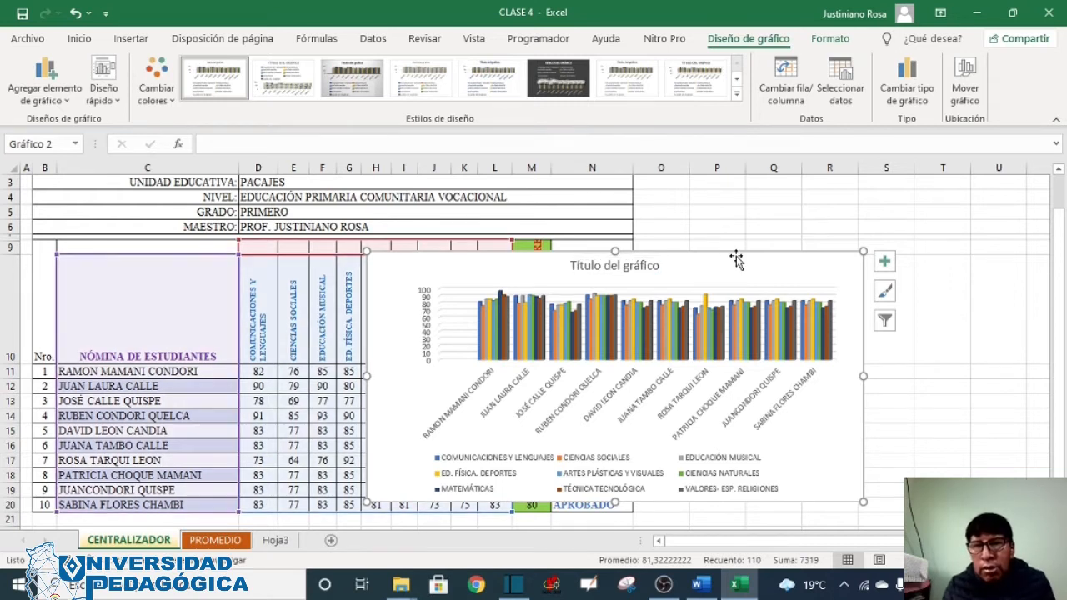
pyautogui.press('Delete')
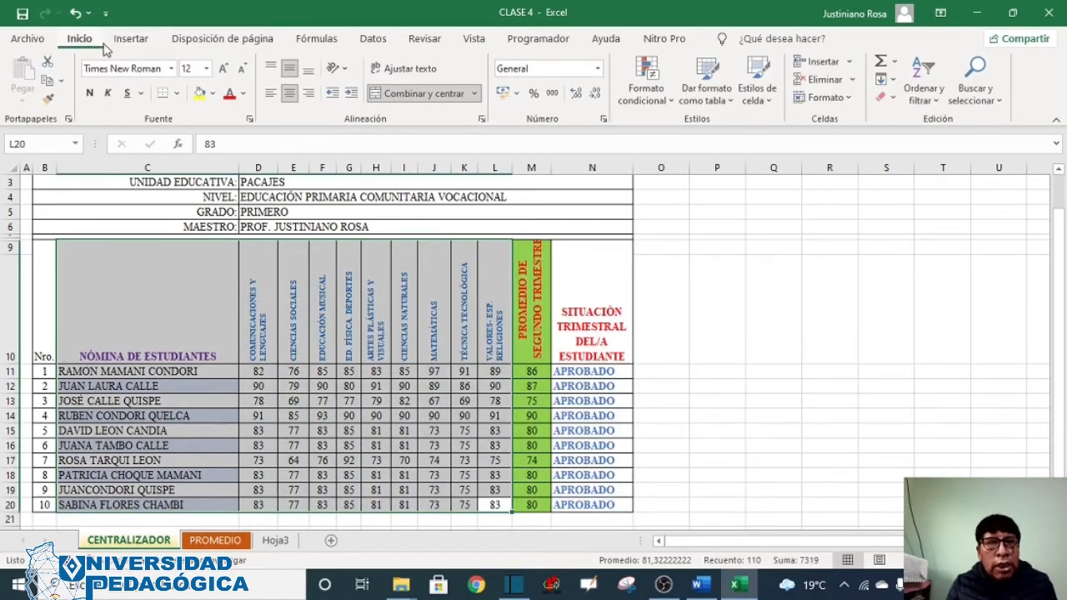
# Insert a 2-D clustered bar chart of the students' subject grades in C9:L20.
pyautogui.click(131, 39)
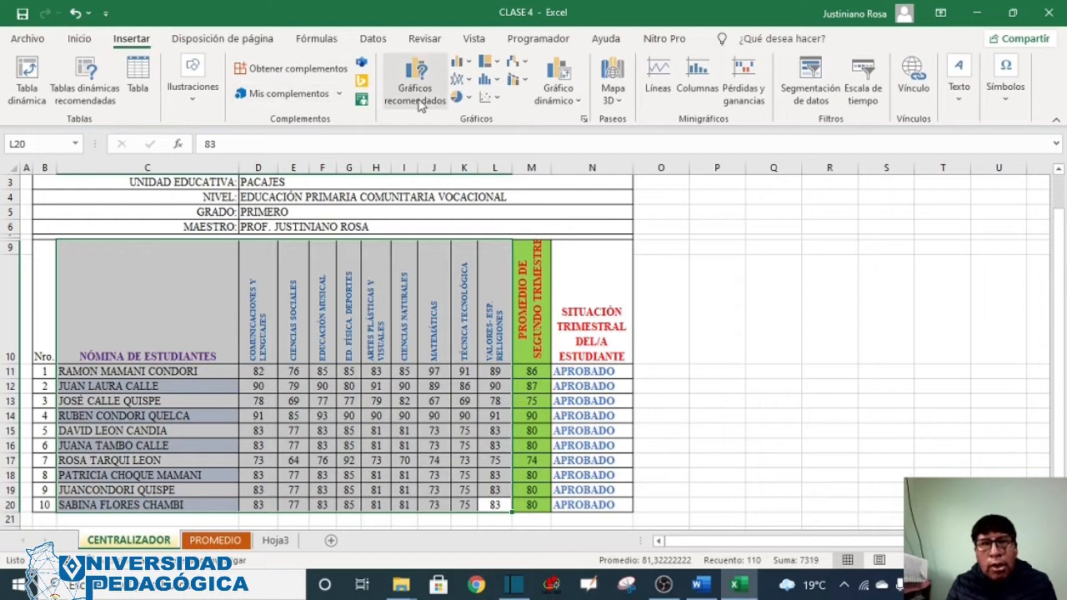
pyautogui.click(463, 62)
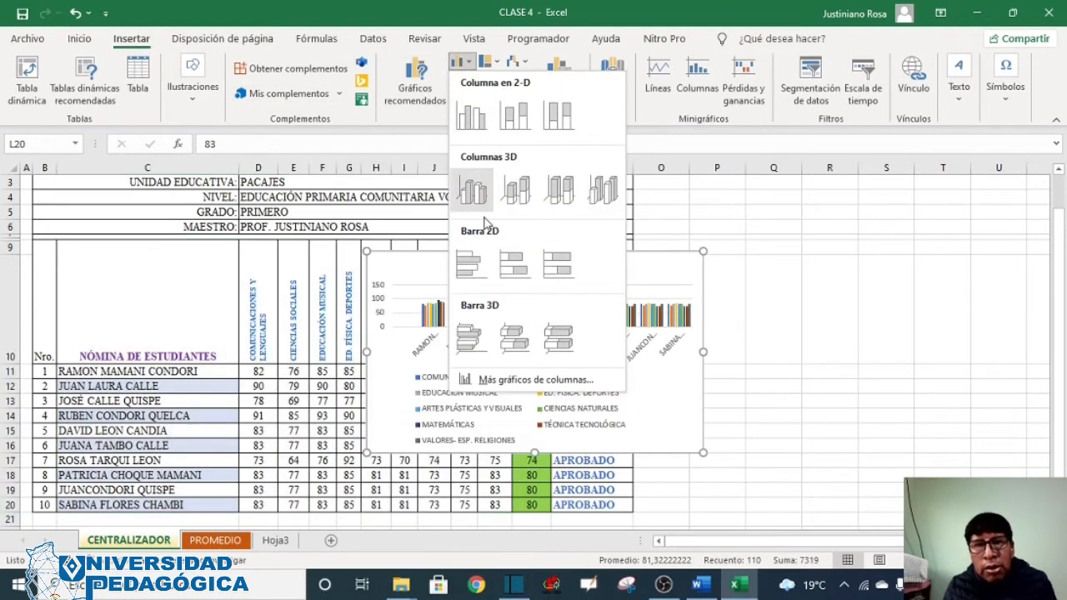
pyautogui.click(473, 265)
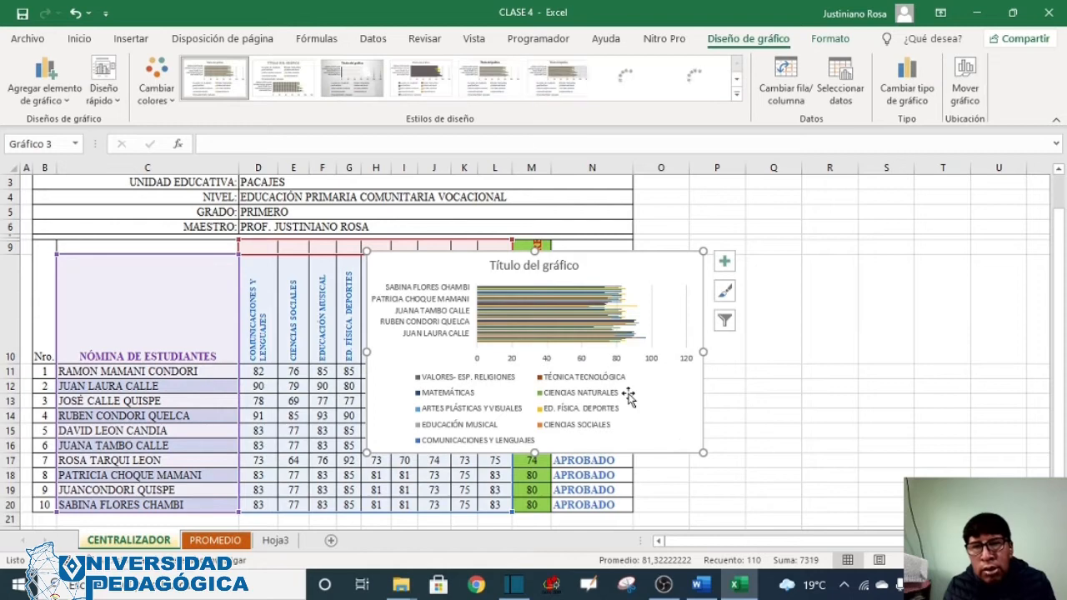
# Enlarge the bar chart until every student has a readable group of bars, and move it up to the sheet's heading rows.
pyautogui.moveTo(705, 451); pyautogui.dragTo(883, 513)
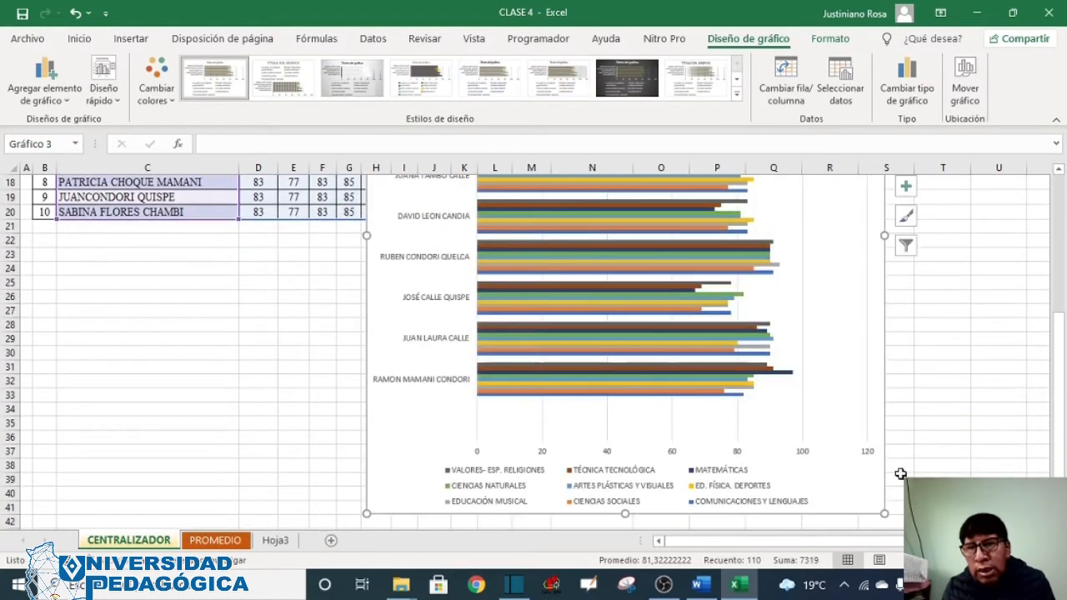
pyautogui.moveTo(1061, 488)
pyautogui.mouseDown()
pyautogui.moveTo(1063, 450)
pyautogui.moveTo(1061, 497)
pyautogui.mouseUp()
pyautogui.moveTo(883, 498); pyautogui.dragTo(824, 293)
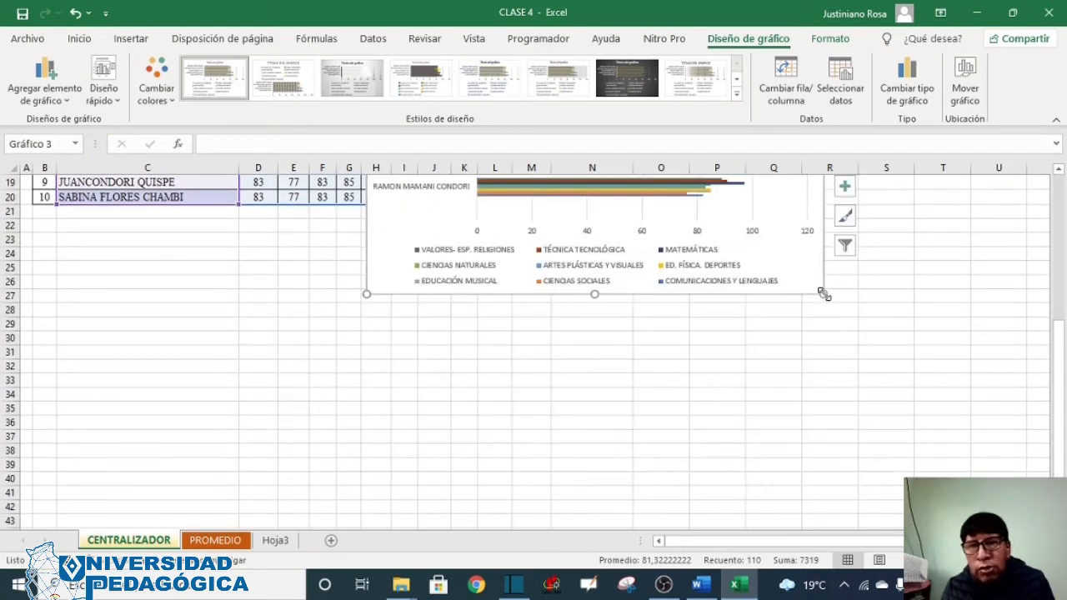
pyautogui.moveTo(1061, 342); pyautogui.dragTo(1061, 250)
pyautogui.moveTo(768, 242)
pyautogui.mouseDown()
pyautogui.moveTo(736, 222)
pyautogui.moveTo(736, 183)
pyautogui.moveTo(680, 185)
pyautogui.mouseUp()
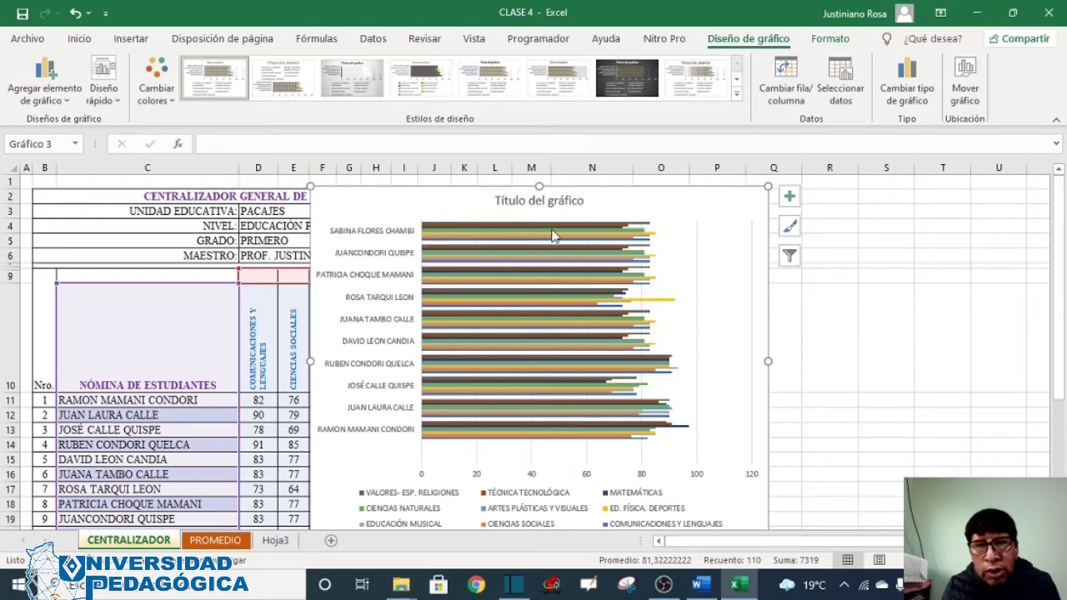
# Review the students' grade bars in the 2-D bar chart, and delete the whole chart.
pyautogui.moveTo(622, 234)
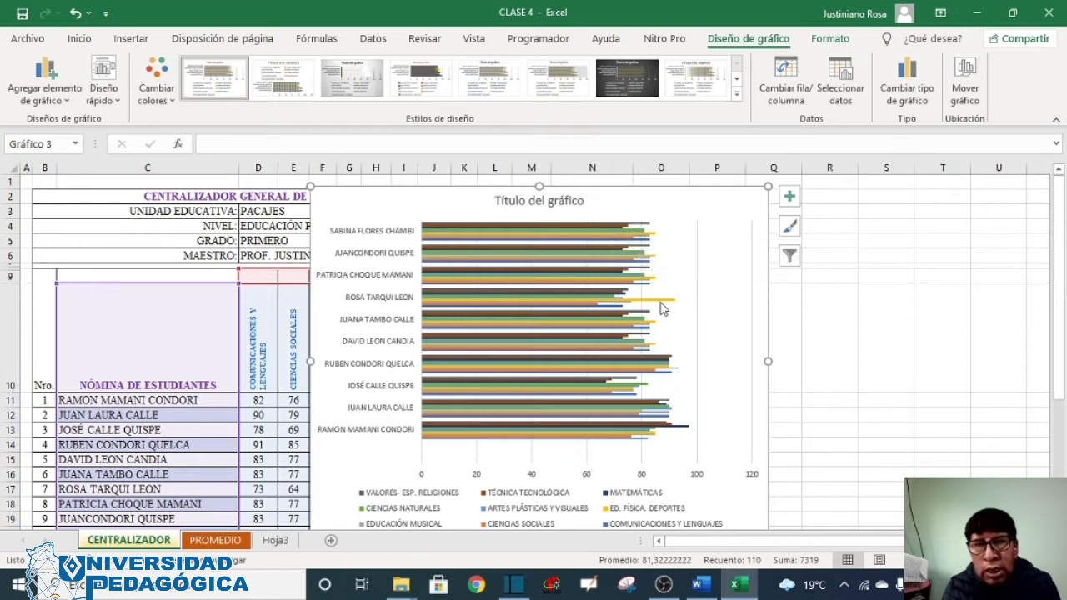
pyautogui.moveTo(666, 307)
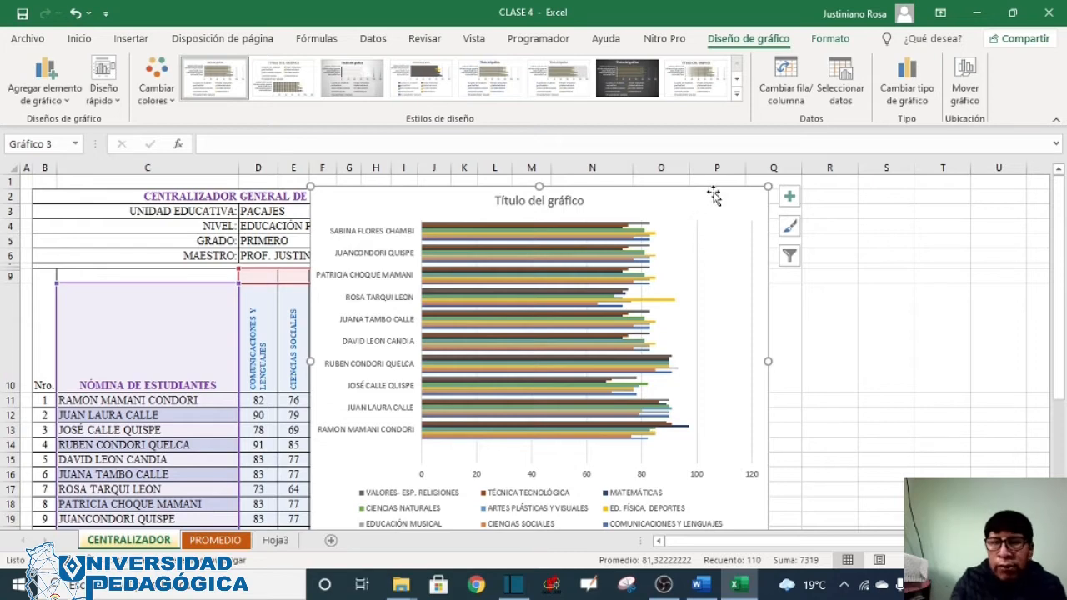
pyautogui.press('Delete')
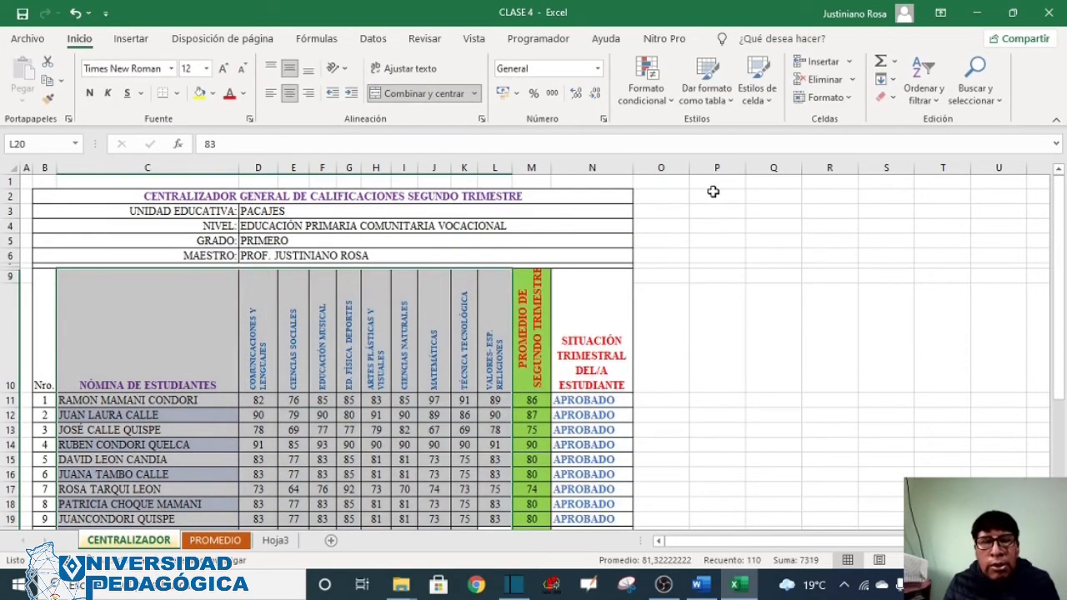
# Insert an empty 2-D clustered column chart from blank cell P10 and place it beside the grade table, over columns O to U.
pyautogui.click(659, 309)
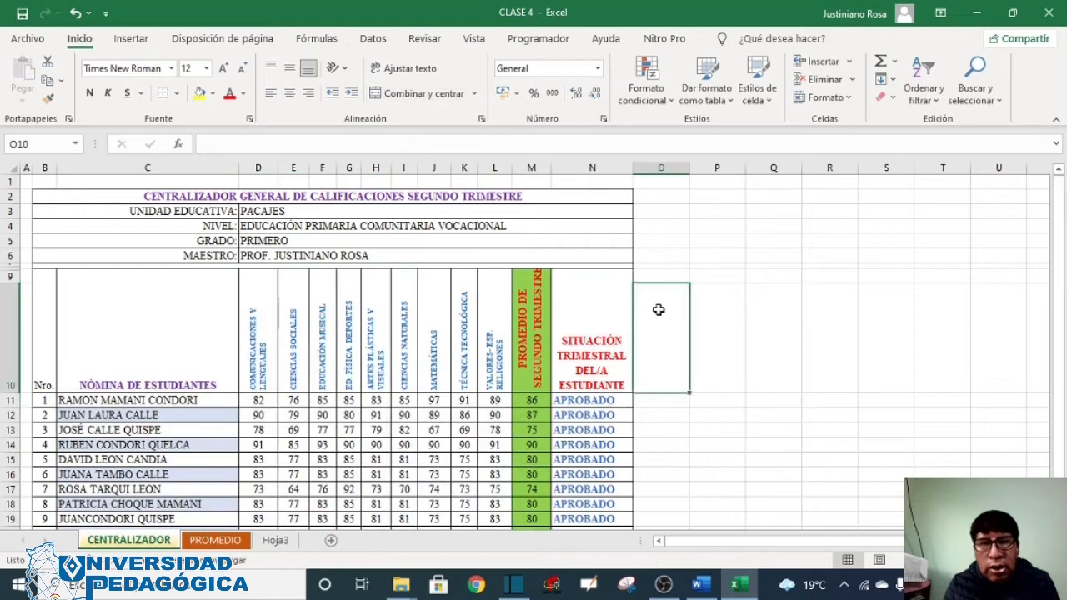
pyautogui.click(722, 317)
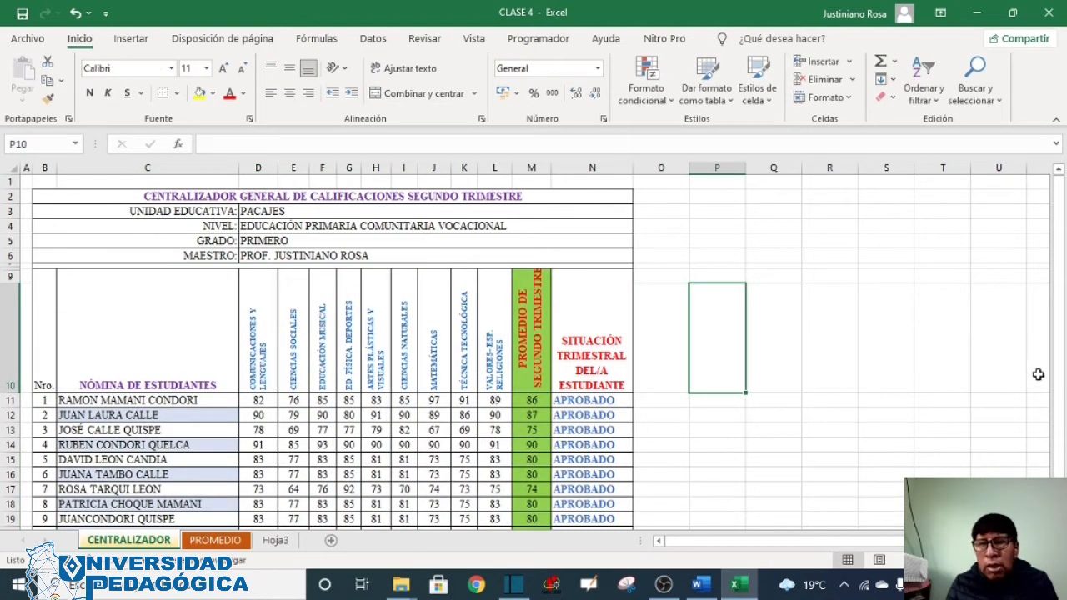
pyautogui.moveTo(1064, 376); pyautogui.dragTo(1064, 400)
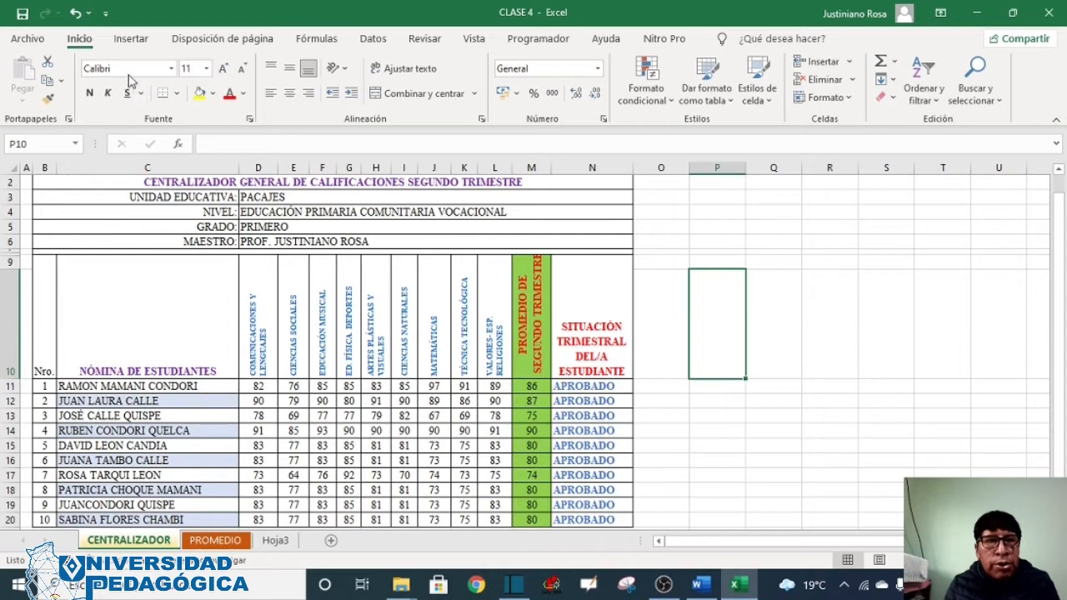
pyautogui.click(132, 42)
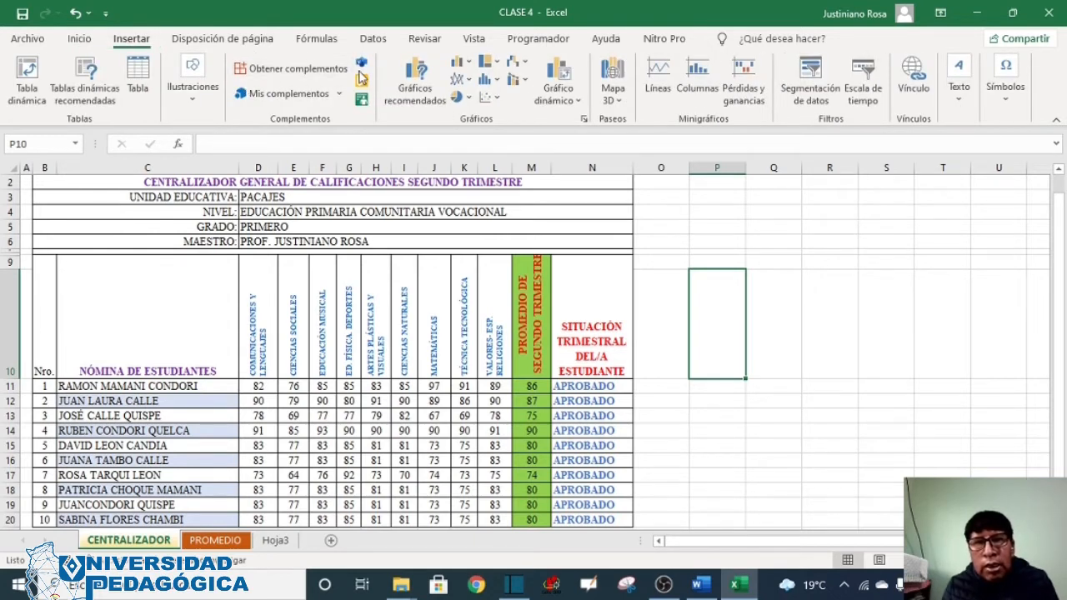
pyautogui.click(463, 63)
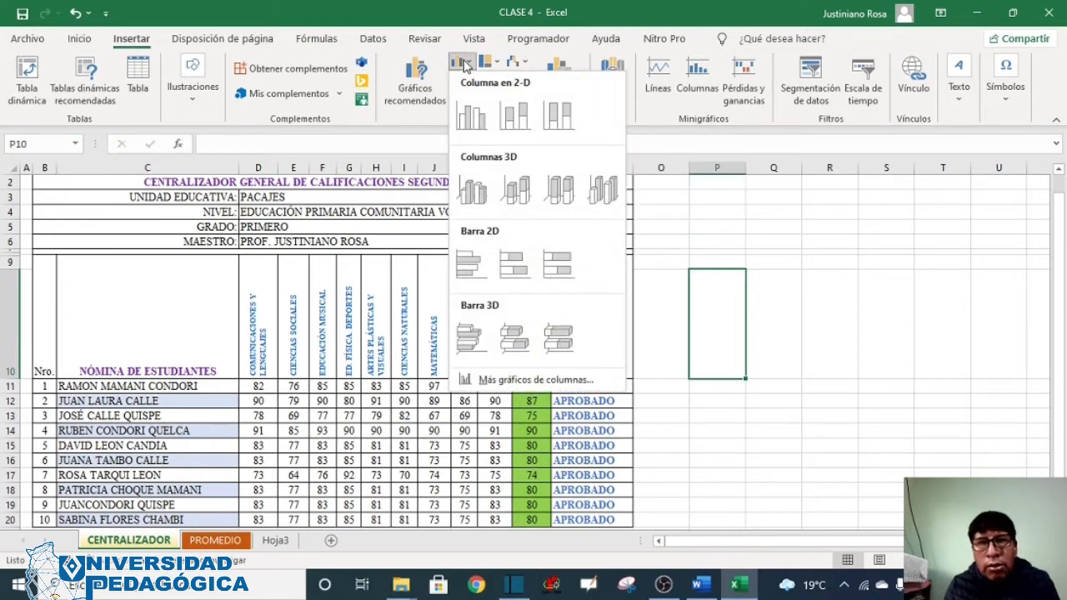
pyautogui.click(469, 119)
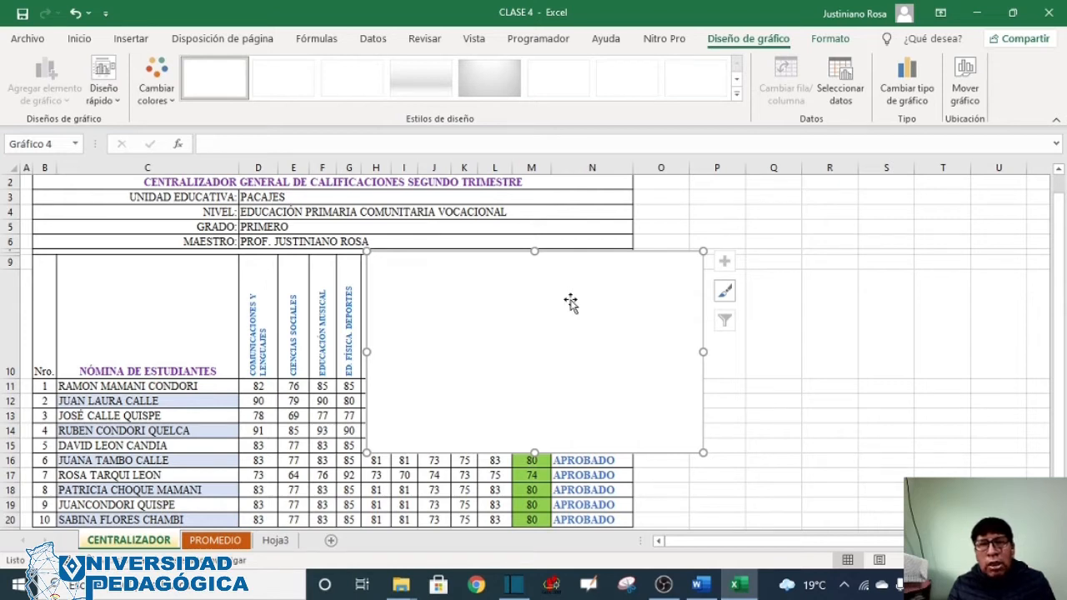
pyautogui.moveTo(600, 258); pyautogui.dragTo(875, 207)
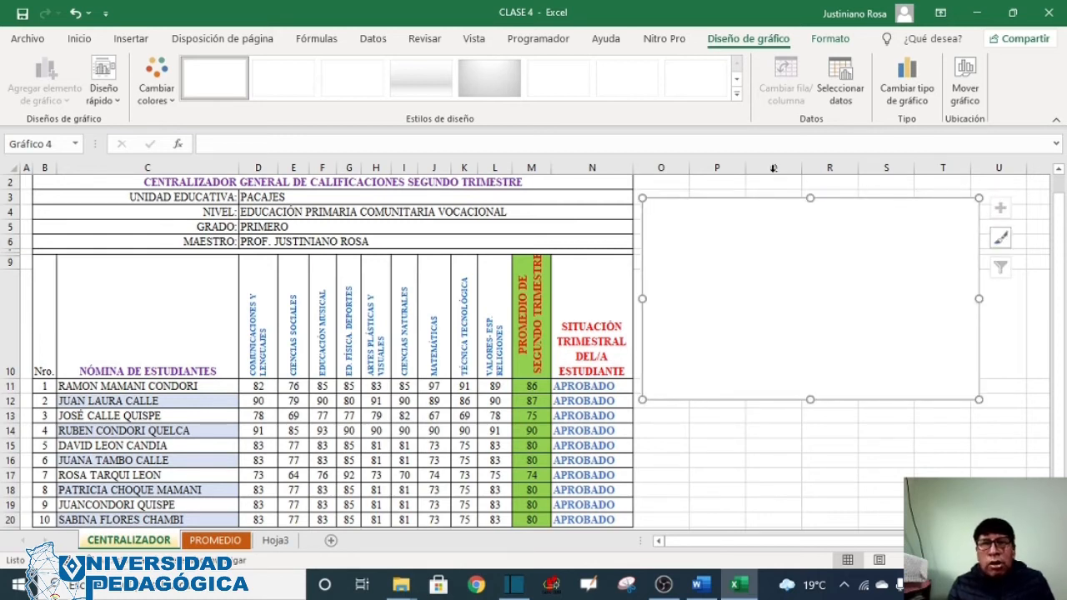
# Add a data series to the empty chart with the second-trimester averages in CENTRALIZADOR!$M$11:$M$20 as its values.
pyautogui.click(846, 98)
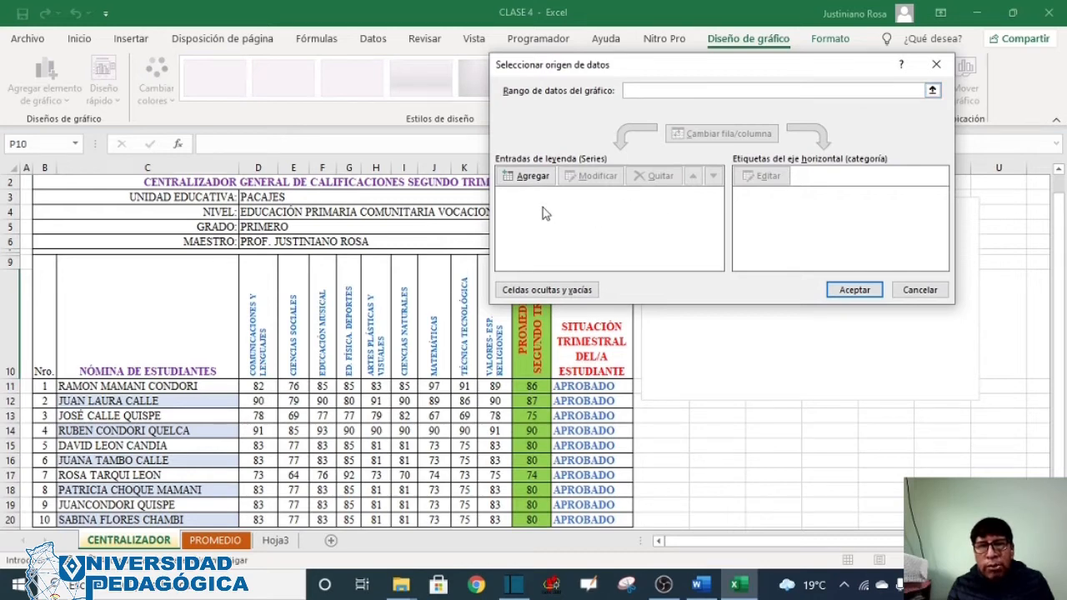
pyautogui.click(533, 178)
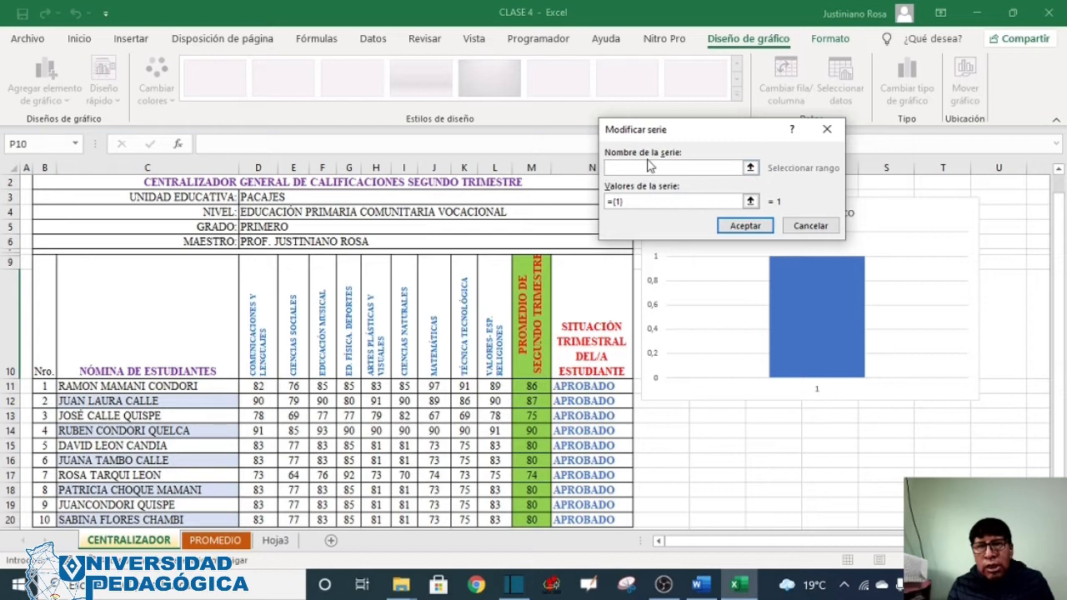
pyautogui.click(633, 200)
pyautogui.moveTo(633, 200); pyautogui.dragTo(607, 203)
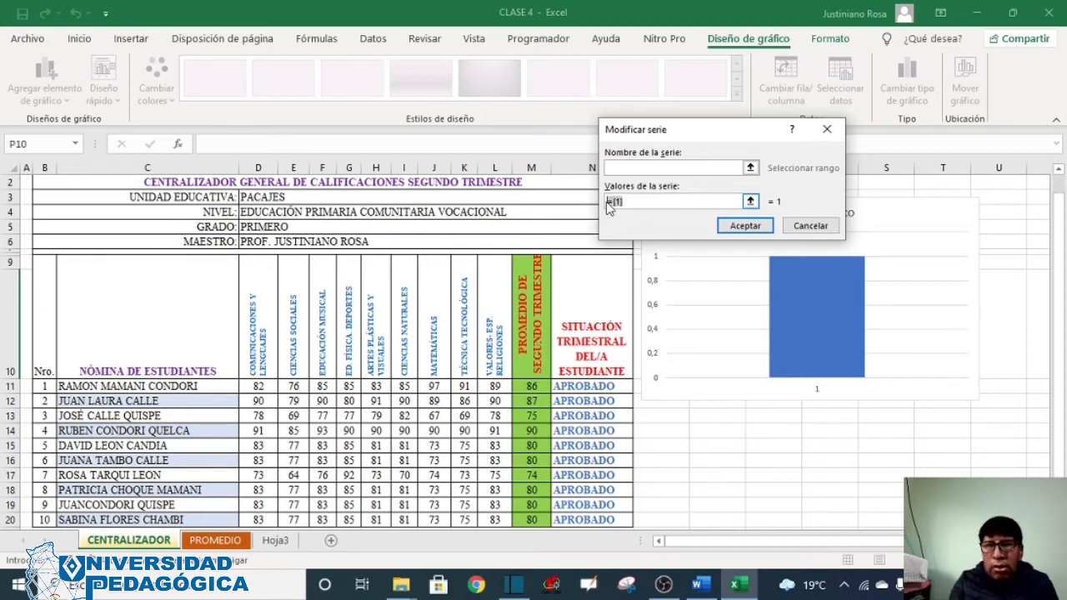
pyautogui.press('BackSpace')
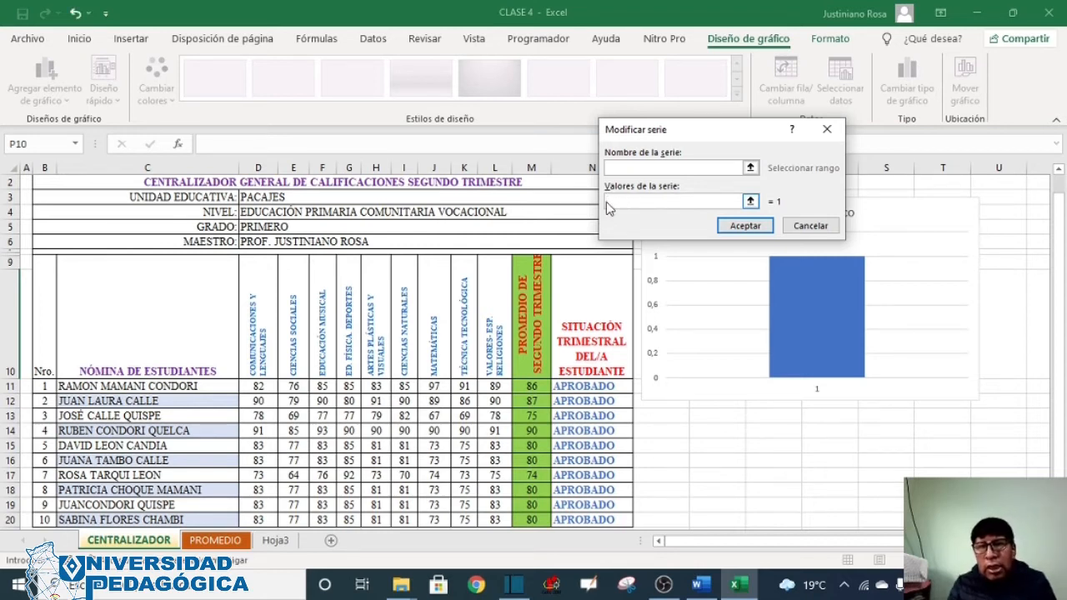
pyautogui.click(750, 202)
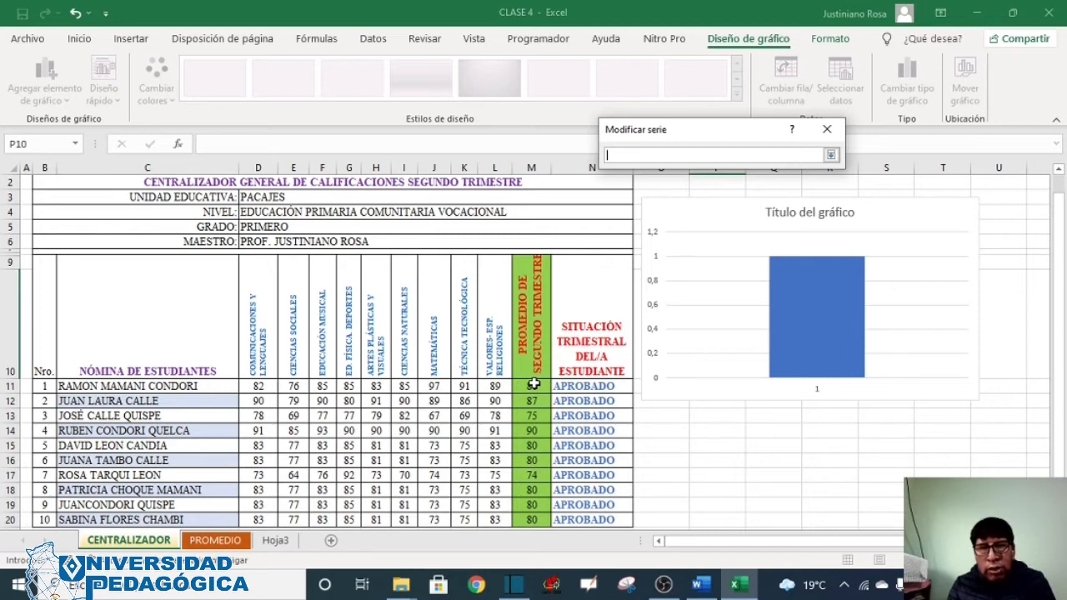
pyautogui.moveTo(534, 385); pyautogui.dragTo(535, 436)
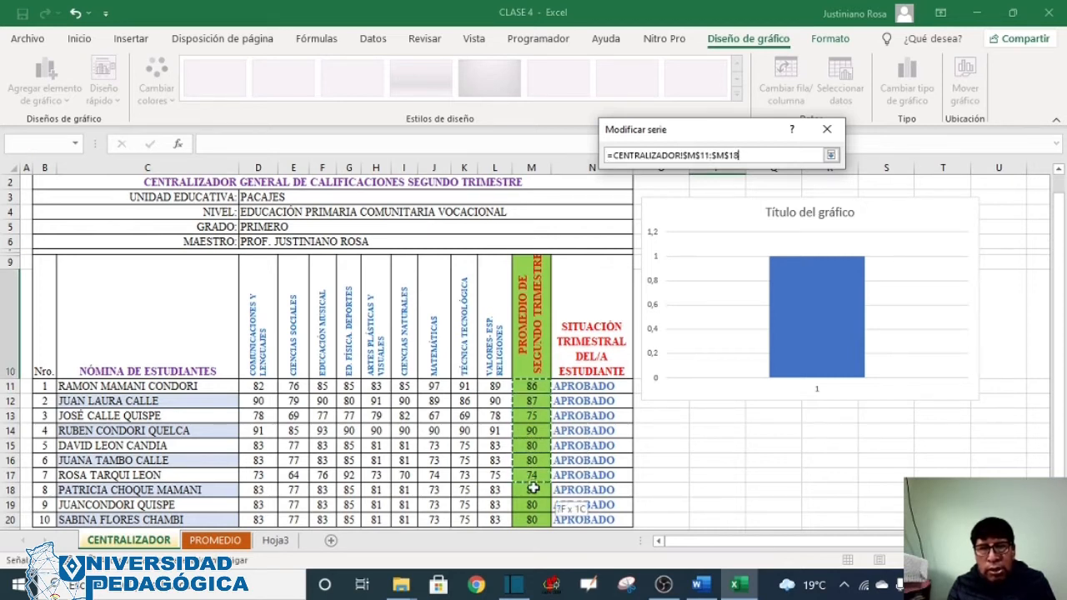
pyautogui.moveTo(533, 509); pyautogui.dragTo(534, 521)
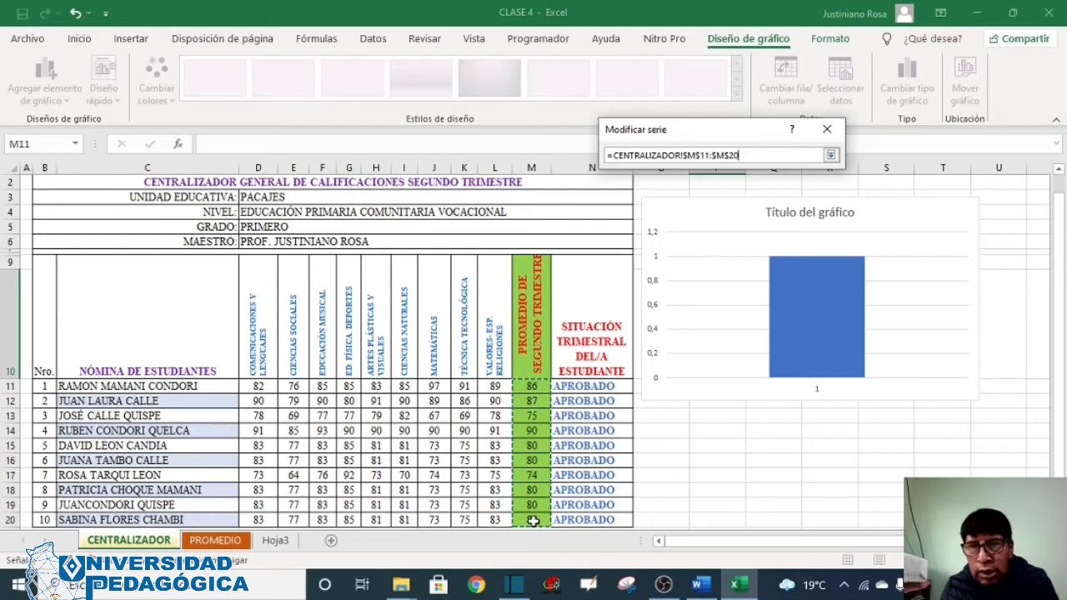
pyautogui.click(831, 156)
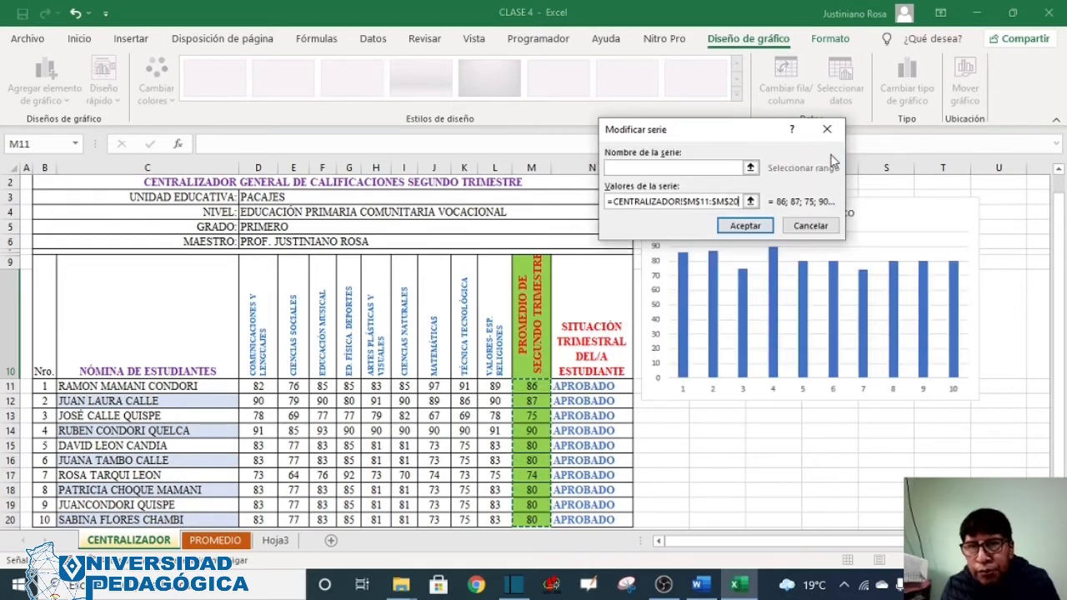
pyautogui.click(769, 228)
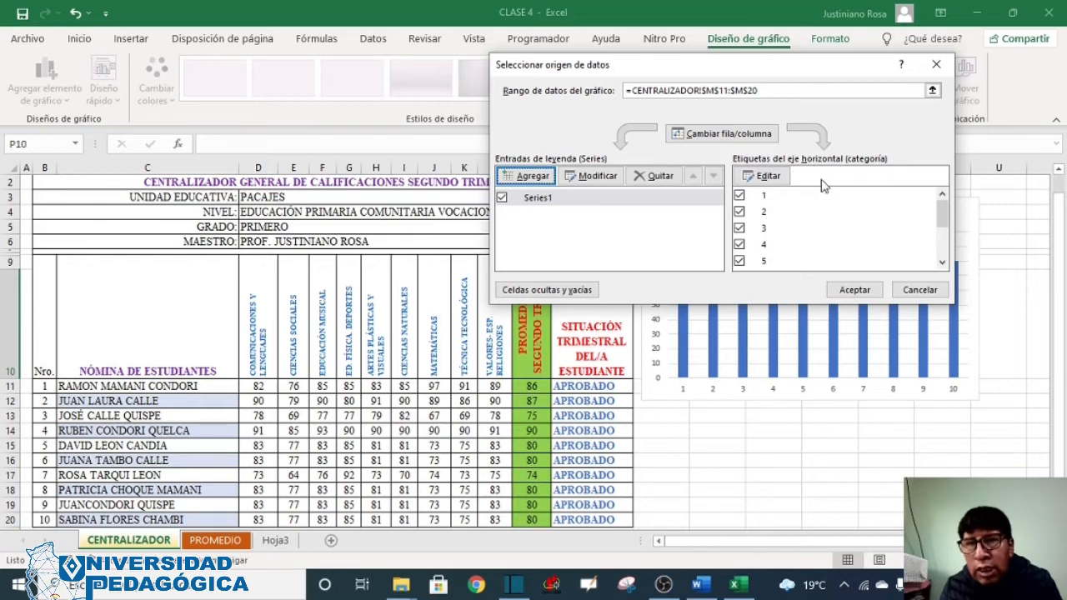
# Set the chart's horizontal axis labels to the student names in CENTRALIZADOR!$C$11:$C$20 and apply the data source.
pyautogui.click(766, 177)
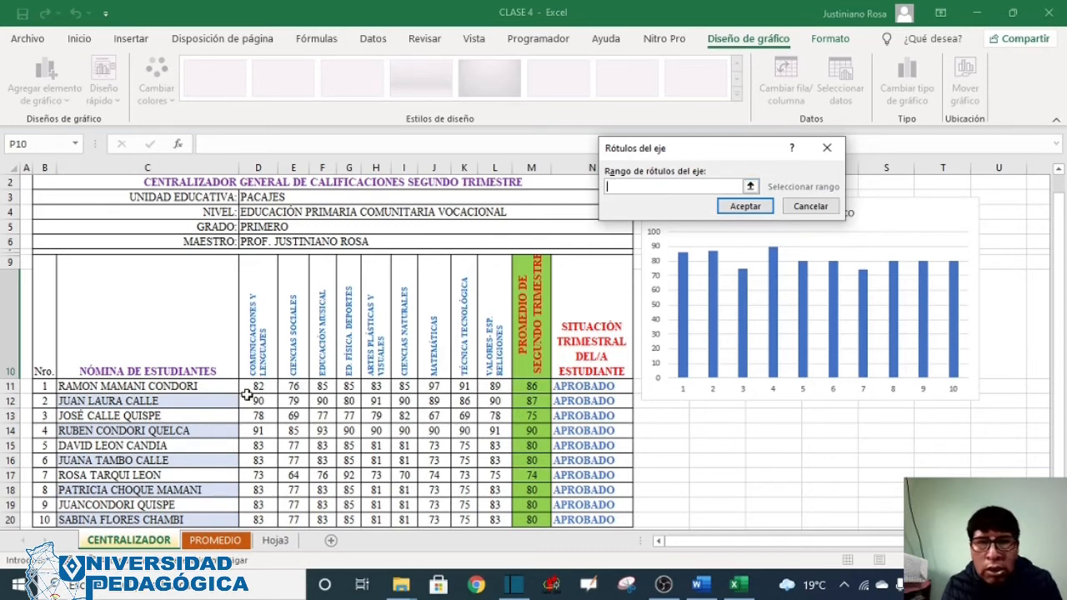
pyautogui.moveTo(72, 386); pyautogui.dragTo(160, 522)
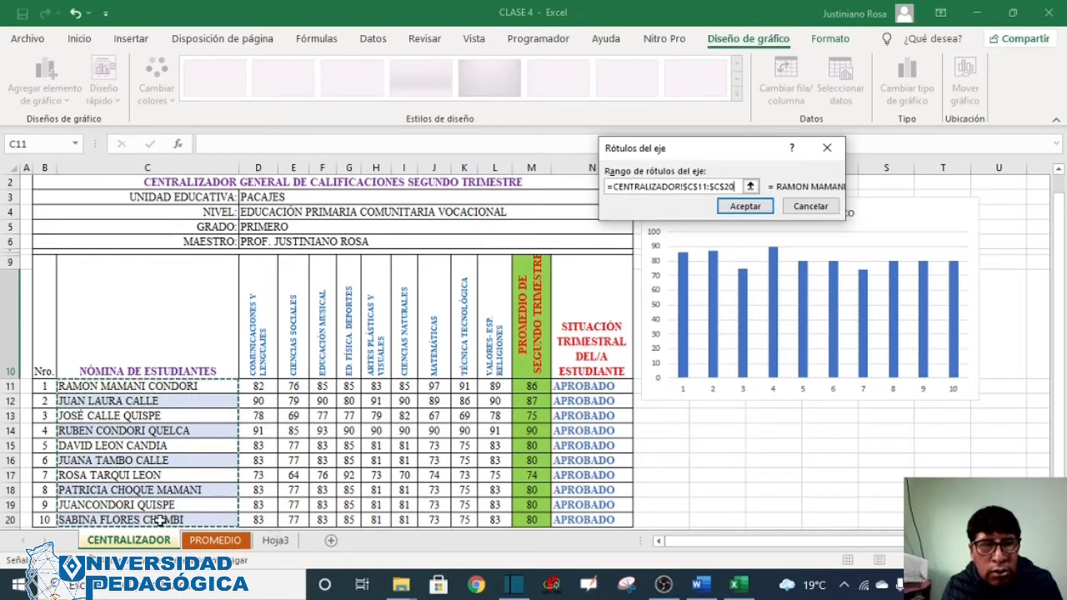
pyautogui.click(746, 206)
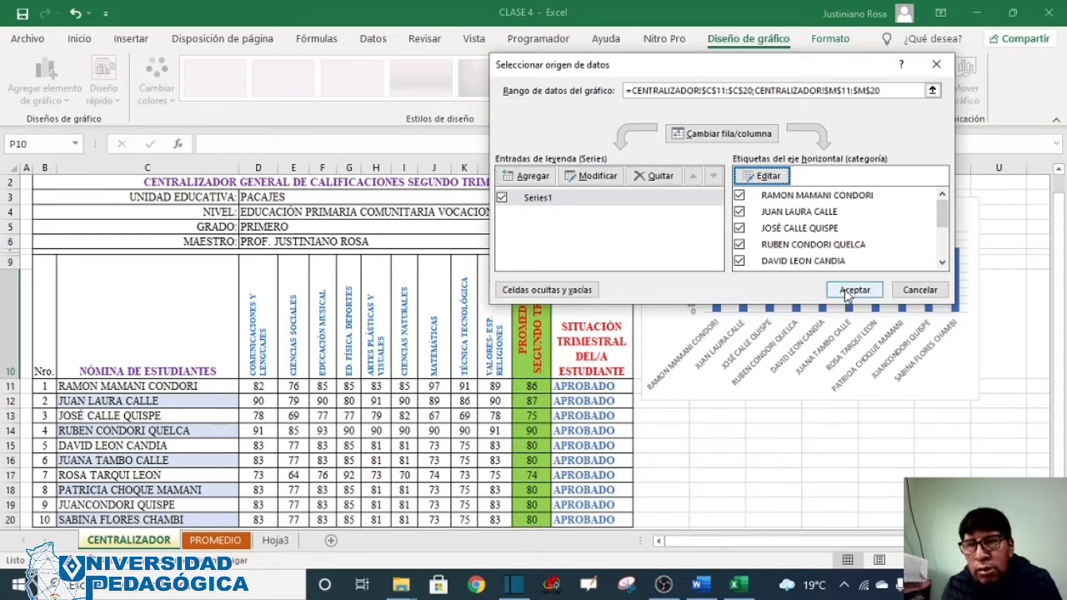
pyautogui.click(850, 291)
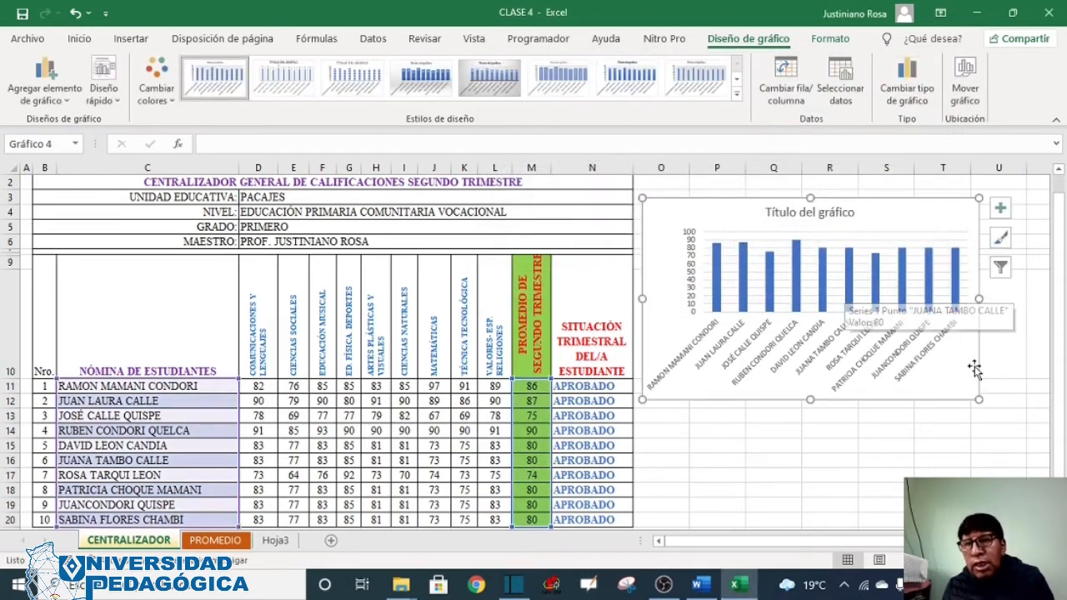
# Move and enlarge the averages chart over columns M to S, and change it to the clustered column variant with one coloured series per student.
pyautogui.moveTo(867, 206); pyautogui.dragTo(732, 205)
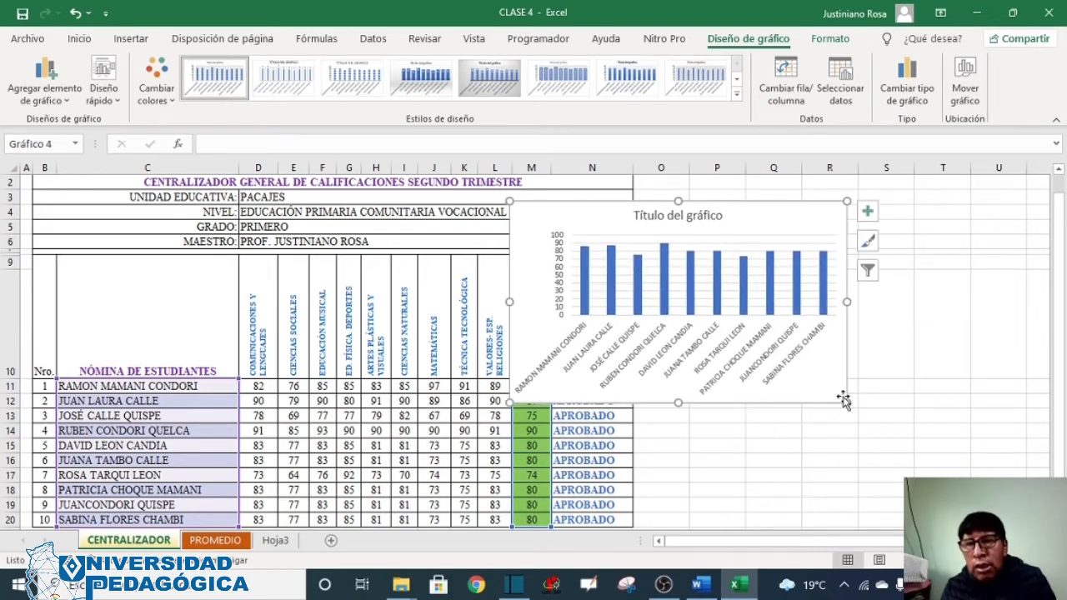
pyautogui.moveTo(848, 402); pyautogui.dragTo(938, 473)
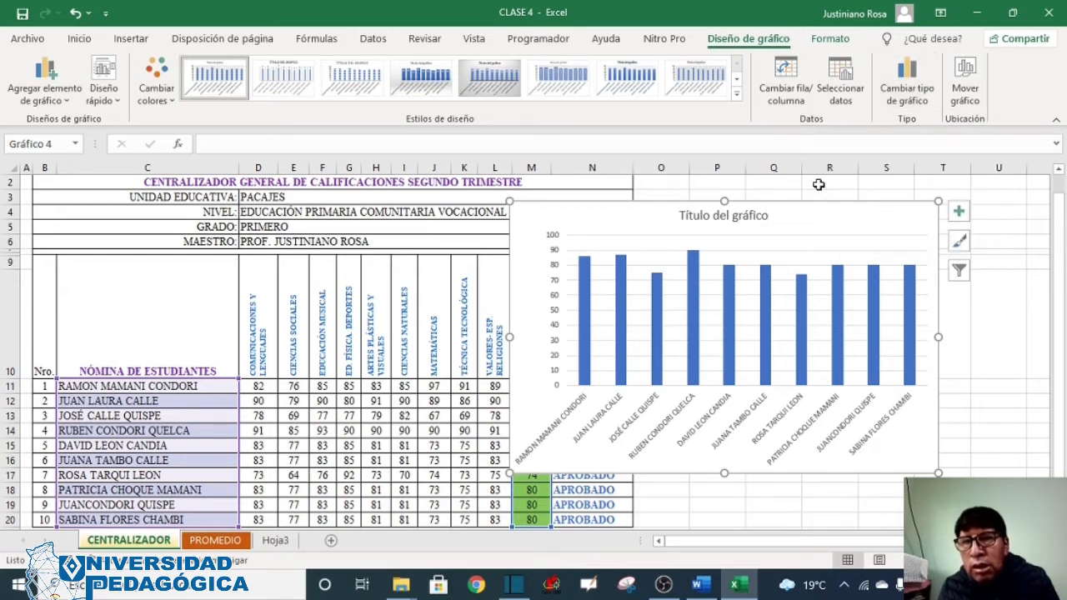
pyautogui.click(911, 93)
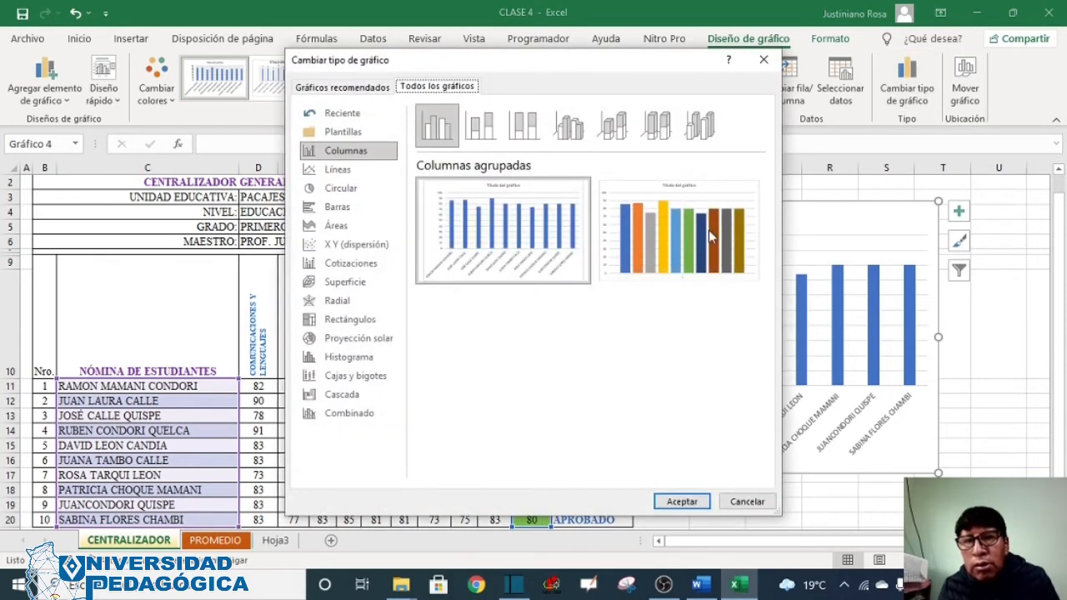
pyautogui.click(698, 238)
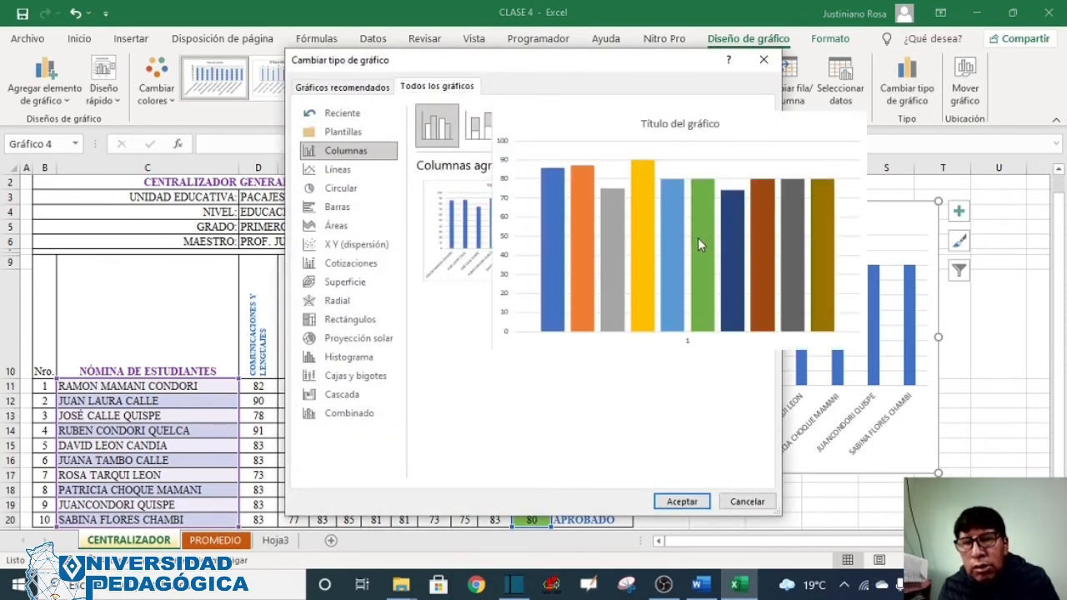
pyautogui.click(682, 502)
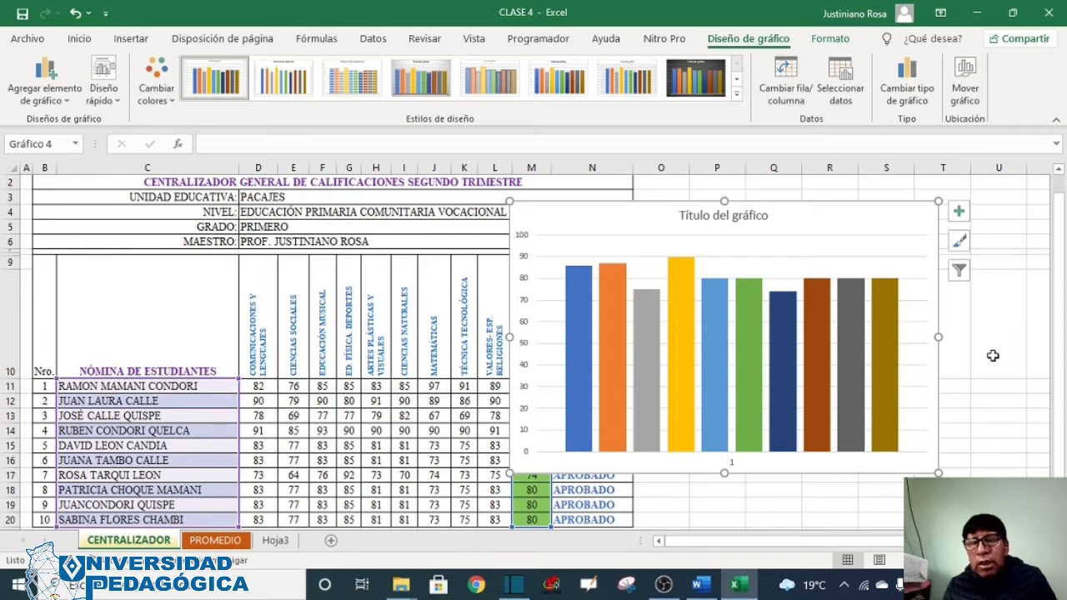
# Replace the chart's placeholder title with GRAFICO DE PROMEDIOS and enlarge the chart slightly.
pyautogui.click(752, 217)
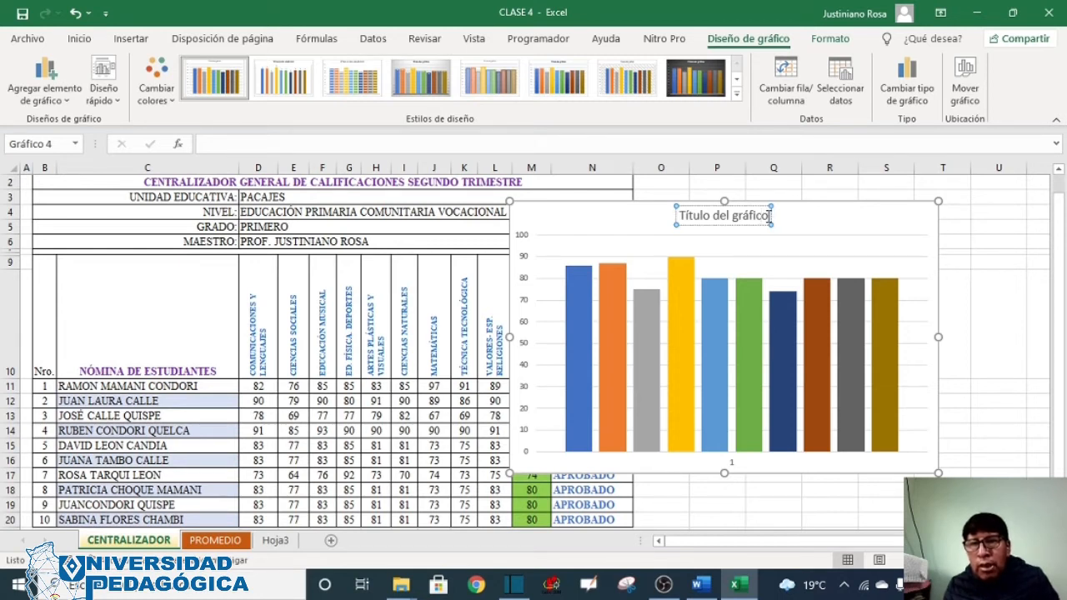
pyautogui.press('BackSpace')
pyautogui.press('BackSpace')
pyautogui.press('BackSpace')
pyautogui.press('BackSpace')
pyautogui.press('BackSpace')
pyautogui.press('BackSpace')
pyautogui.press('BackSpace')
pyautogui.press('BackSpace')
pyautogui.press('BackSpace')
pyautogui.press('BackSpace')
pyautogui.press('BackSpace')
pyautogui.press('BackSpace')
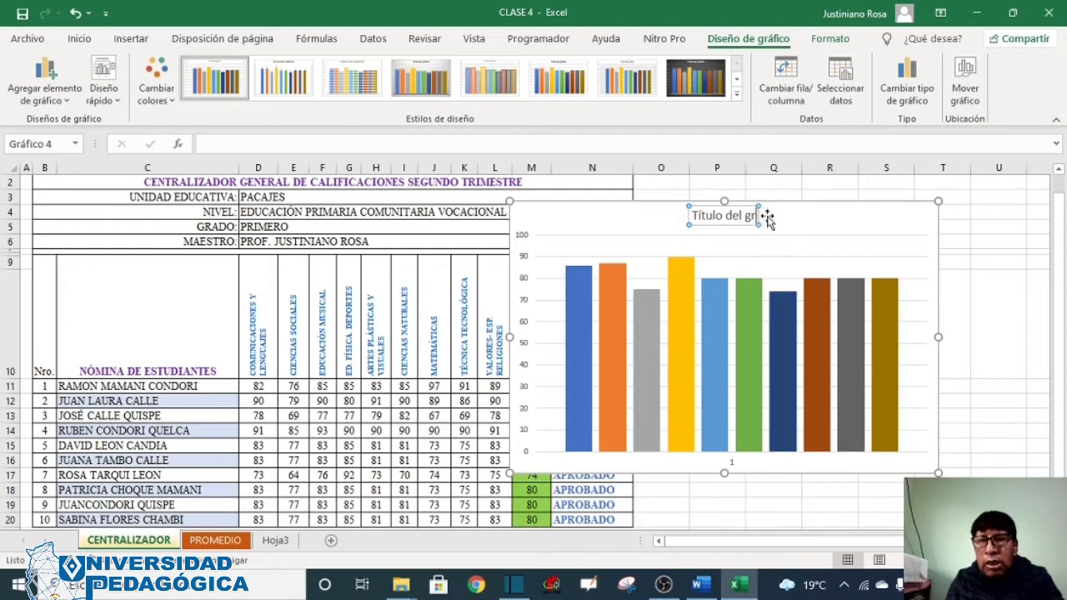
pyautogui.press('BackSpace')
pyautogui.press('BackSpace')
pyautogui.press('BackSpace')
pyautogui.press('BackSpace')
pyautogui.press('BackSpace')
pyautogui.press('BackSpace')
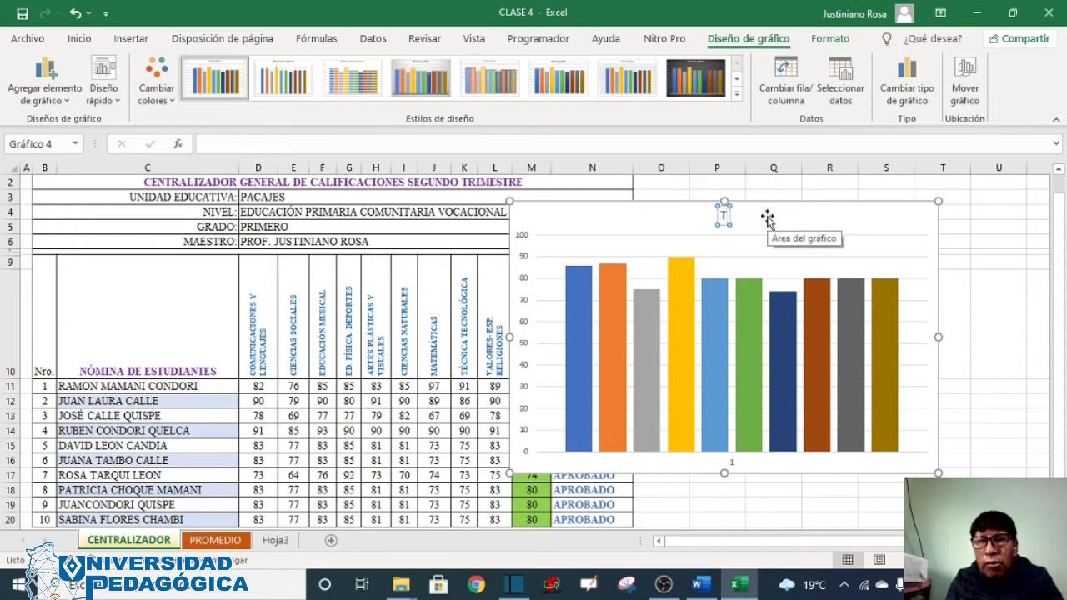
pyautogui.write('GRA')
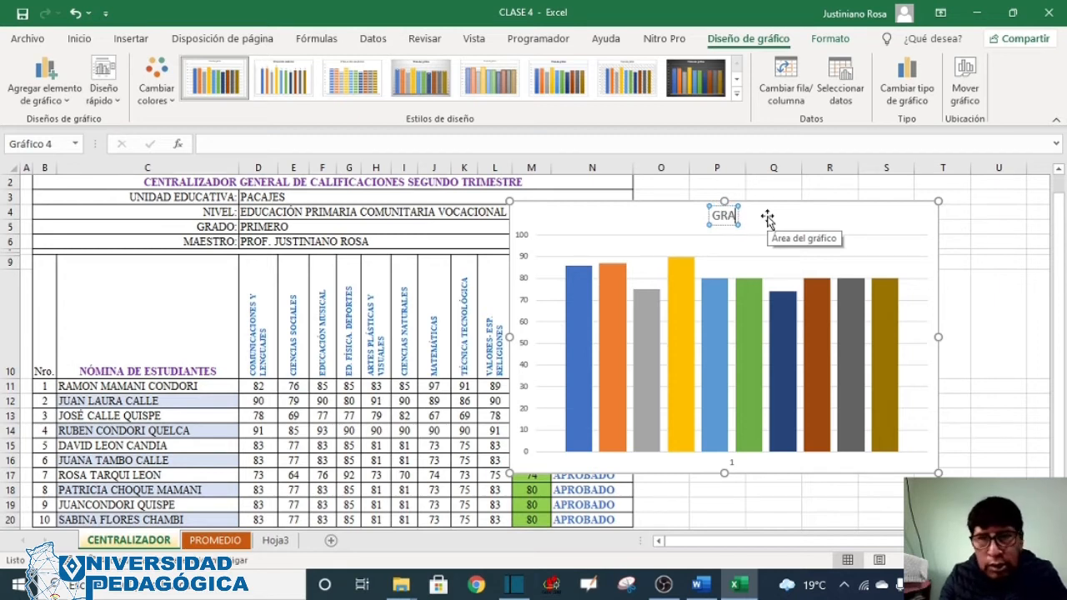
pyautogui.write('FICO')
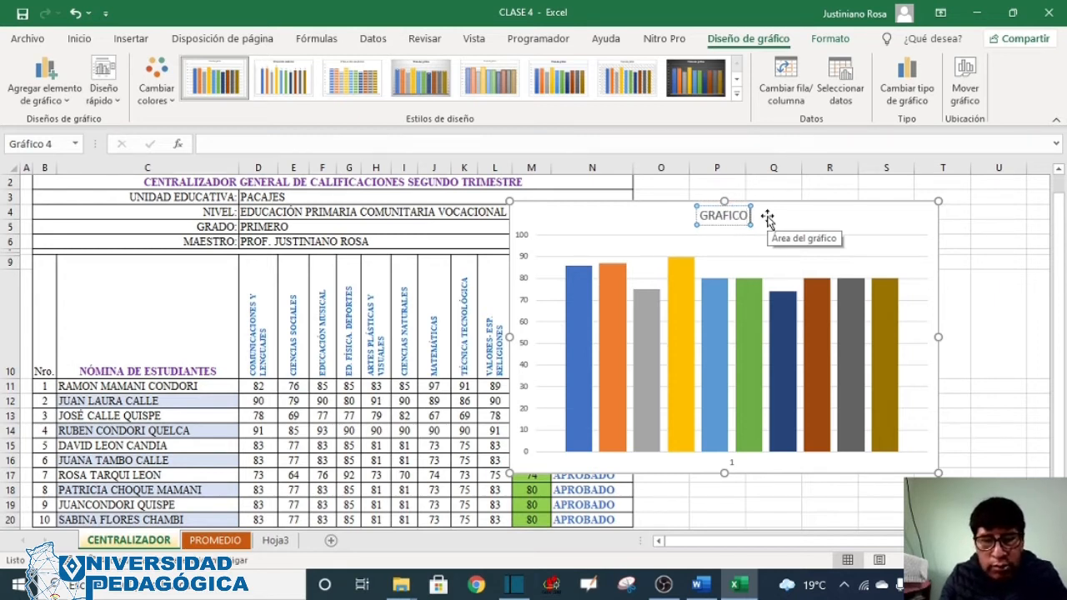
pyautogui.write(' DE P')
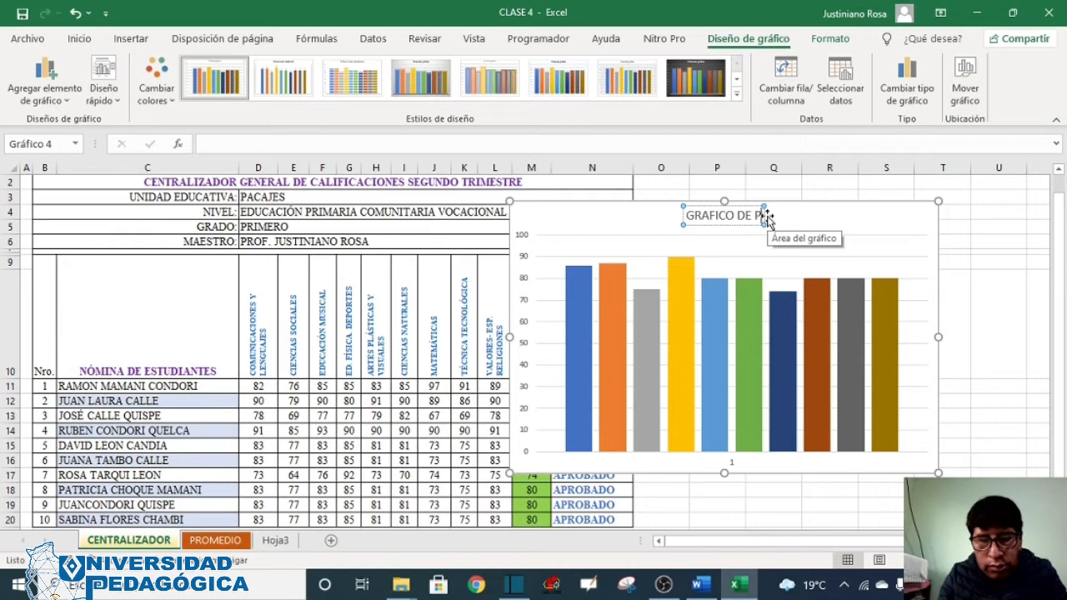
pyautogui.write('ROMEDIOS')
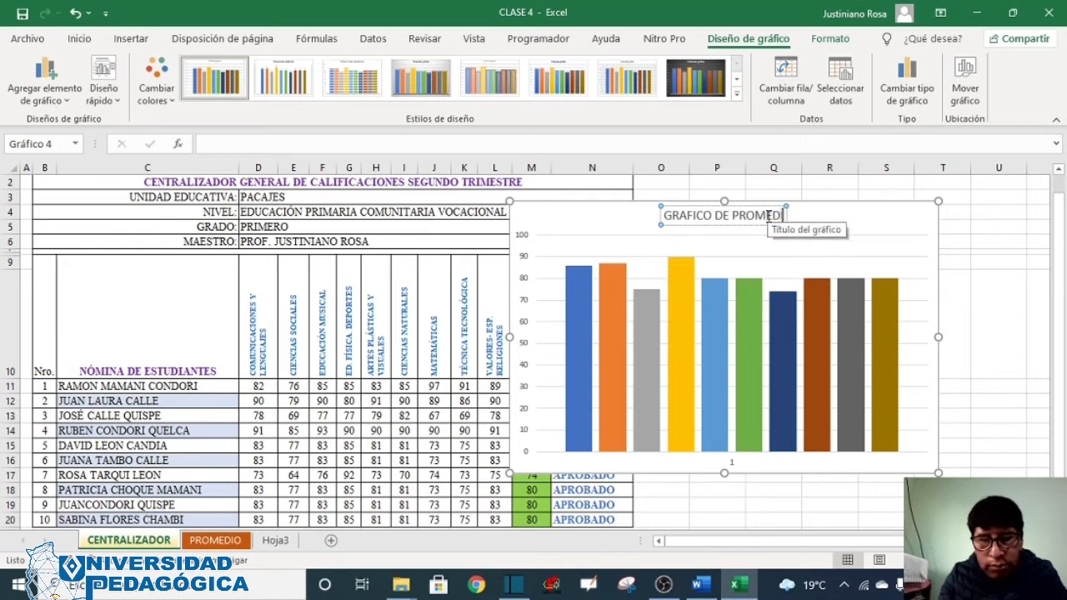
pyautogui.click(914, 336)
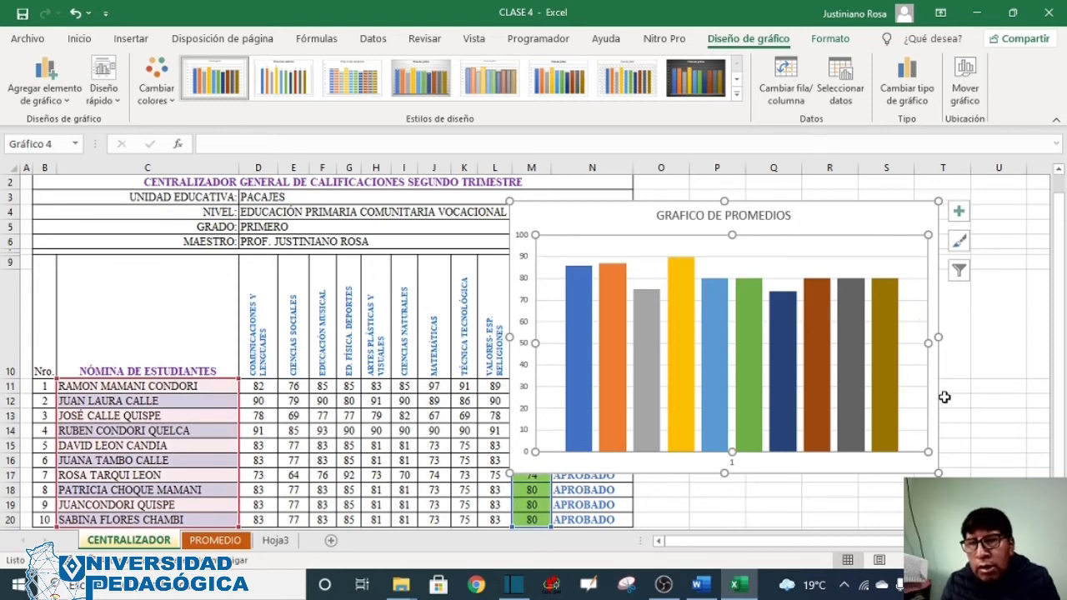
pyautogui.moveTo(938, 472); pyautogui.dragTo(948, 489)
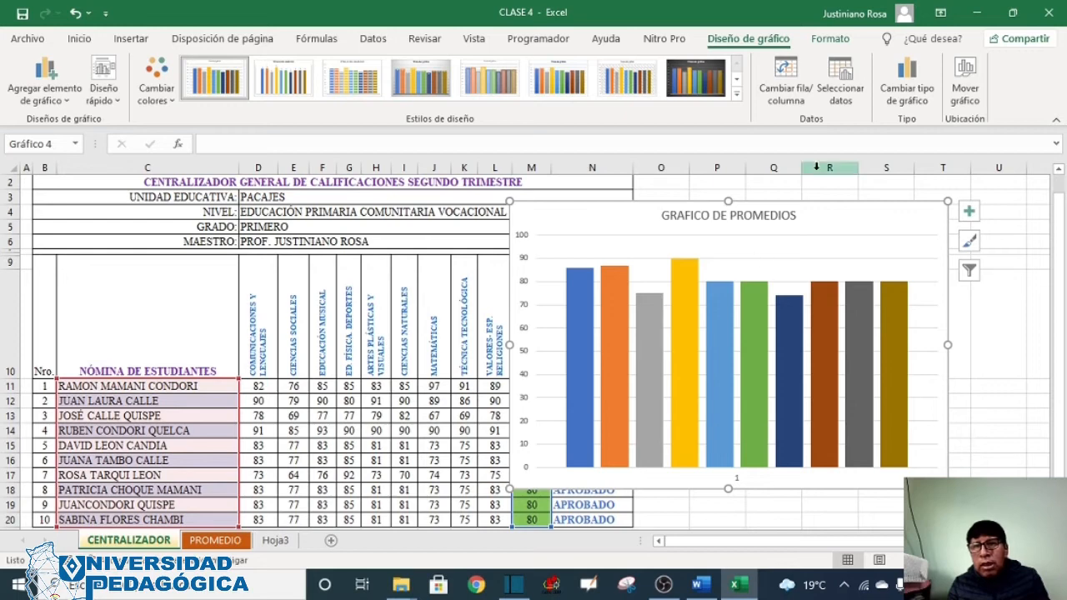
# Preview the available chart styles on the averages chart and apply the last style in the gallery.
pyautogui.click(848, 99)
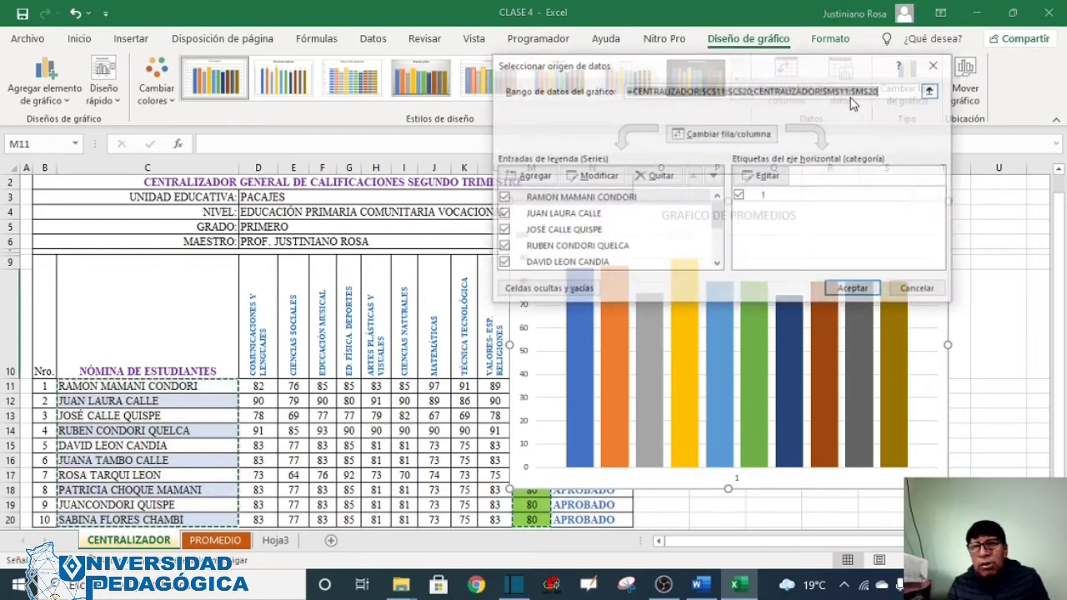
pyautogui.click(936, 64)
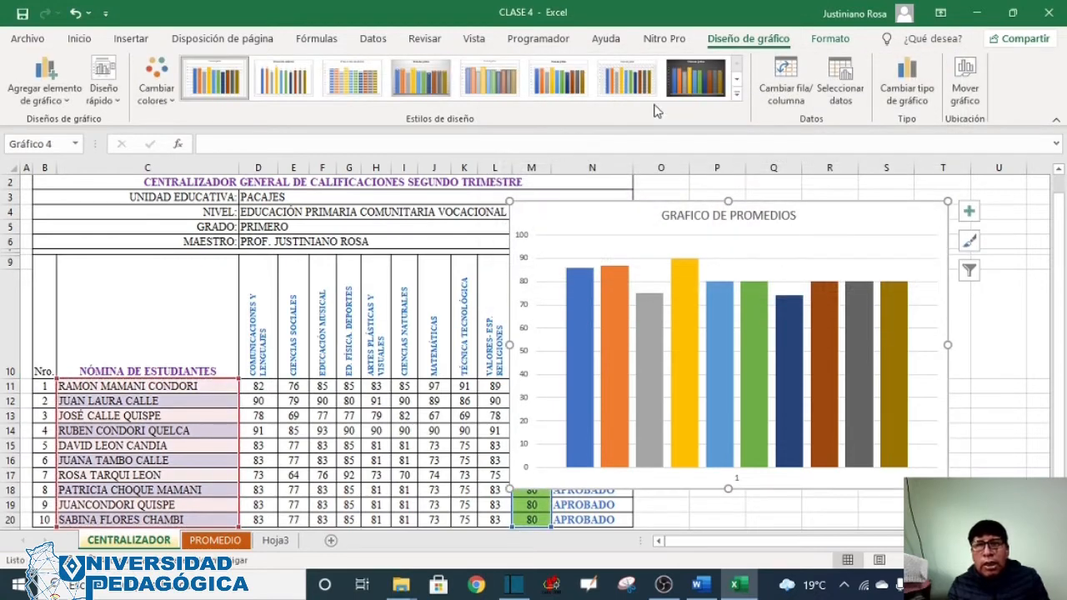
pyautogui.click(737, 81)
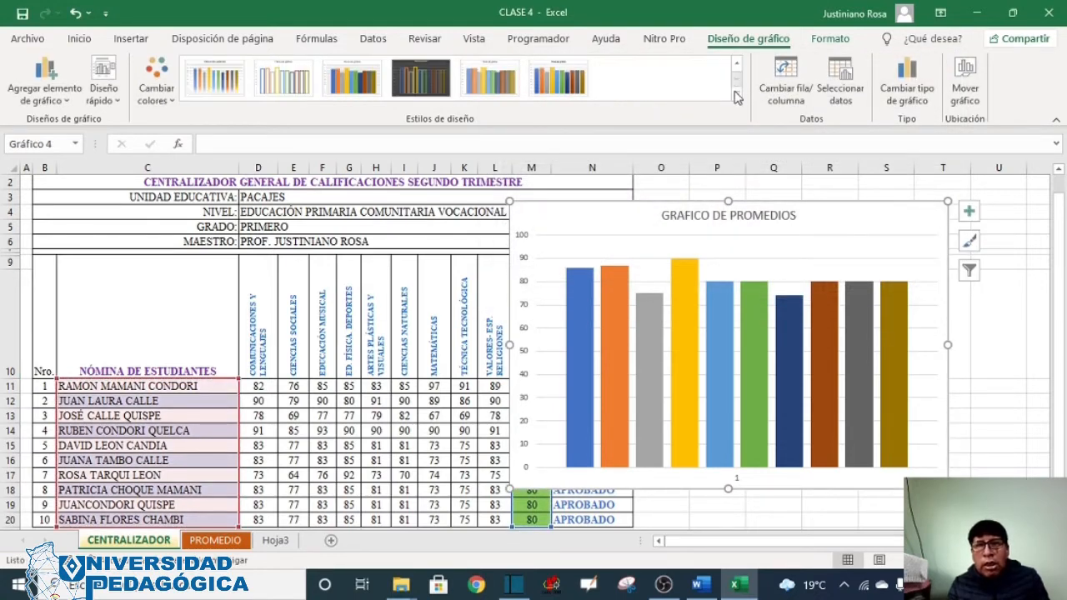
pyautogui.click(737, 99)
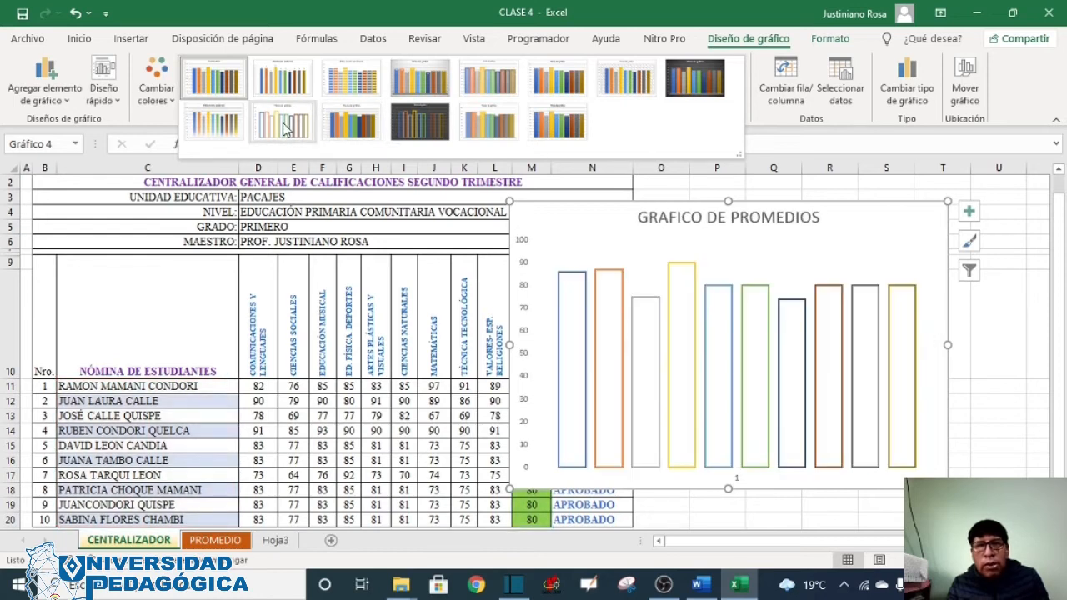
pyautogui.click(214, 86)
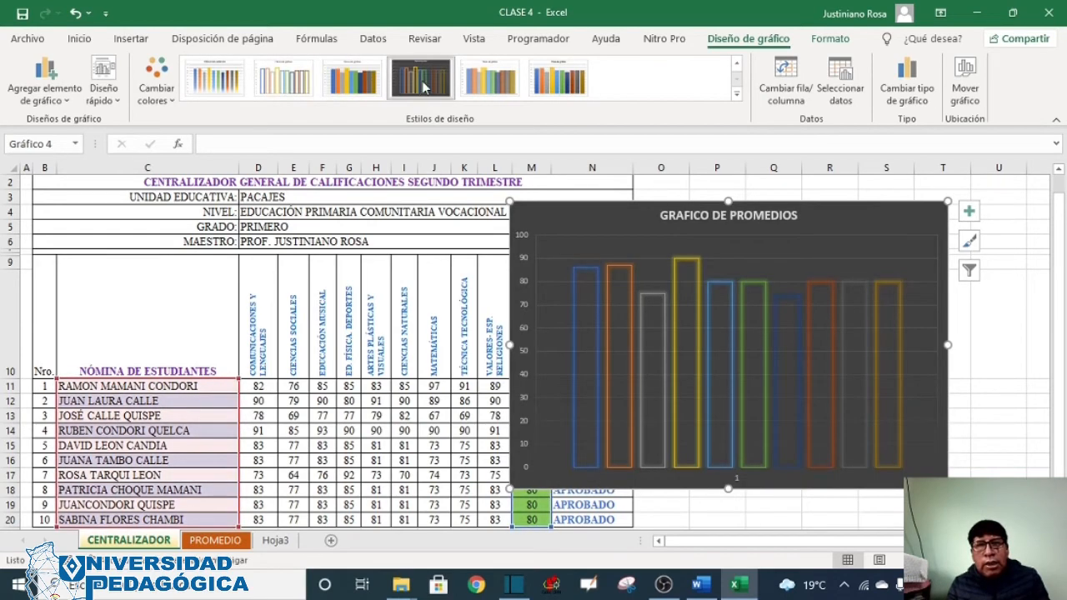
pyautogui.click(581, 94)
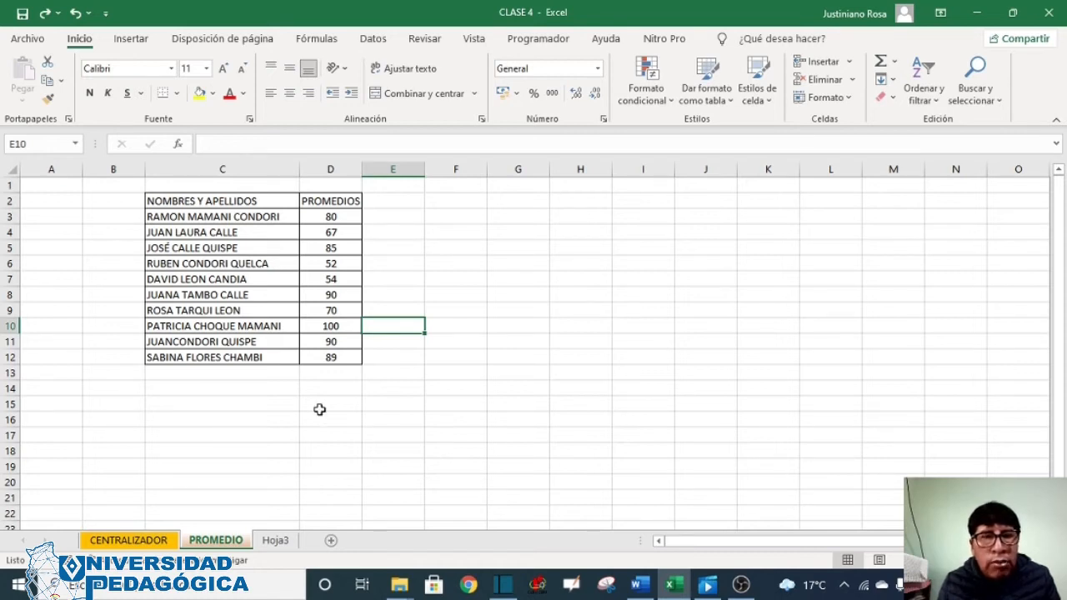
# Convert the names and averages range C2:D12 on the PROMEDIO sheet into a table with headers.
pyautogui.click(133, 40)
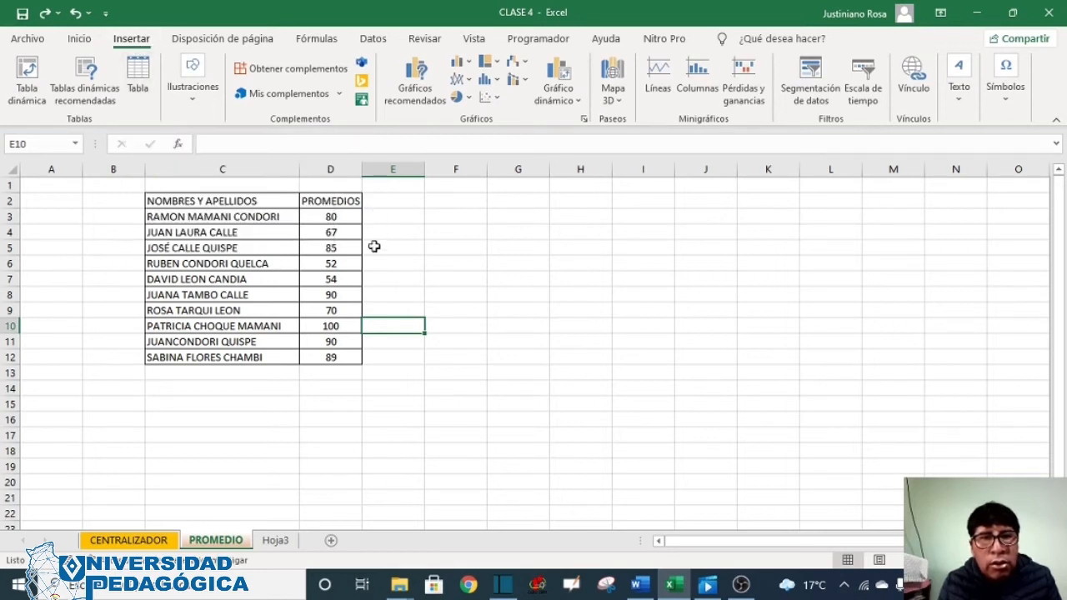
pyautogui.click(349, 359)
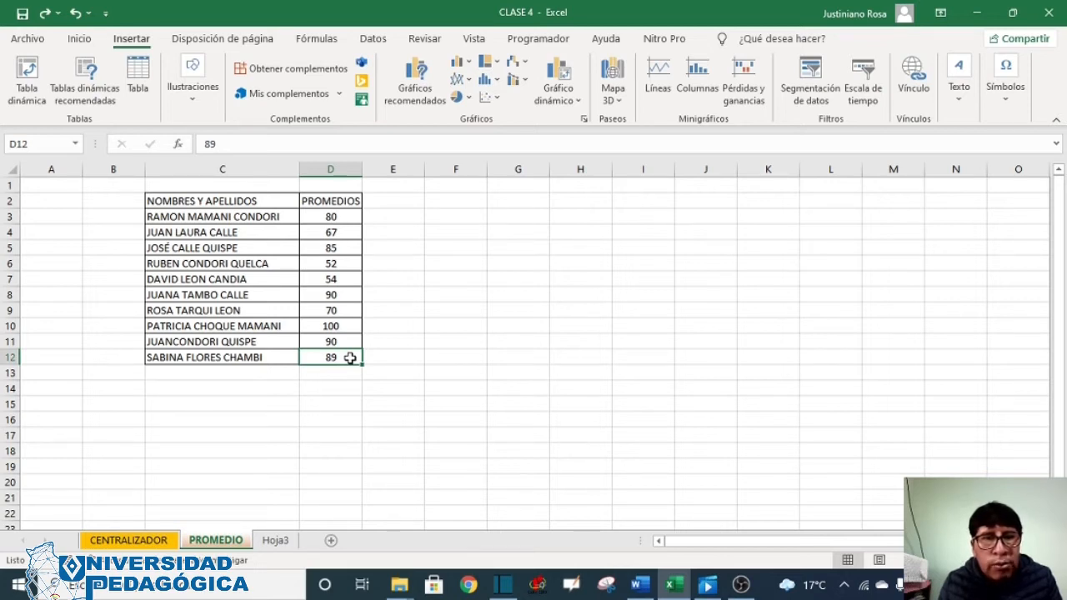
pyautogui.moveTo(349, 358); pyautogui.dragTo(236, 203)
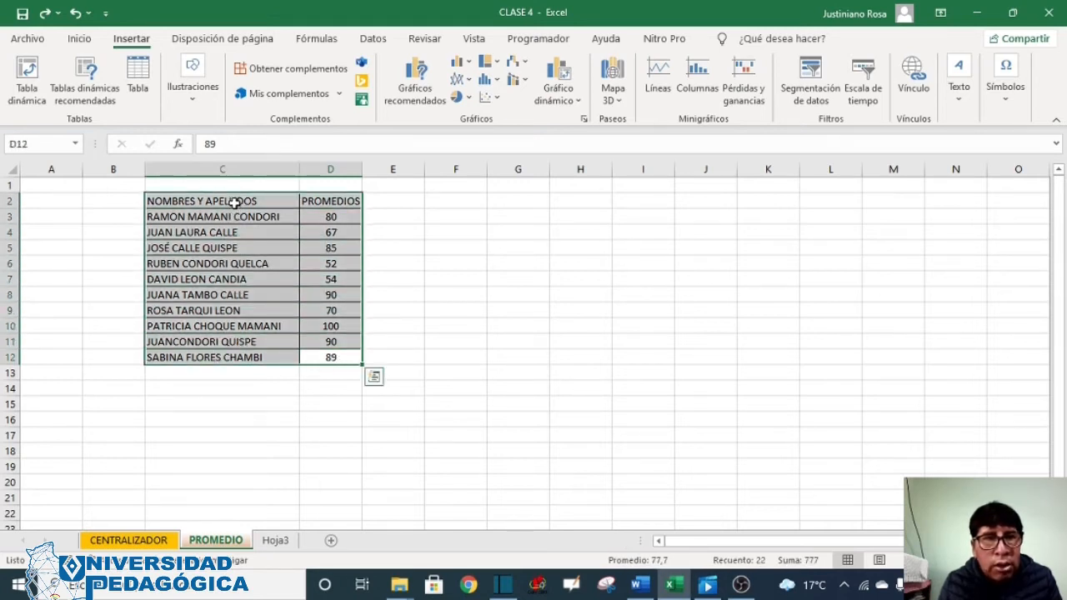
pyautogui.click(137, 89)
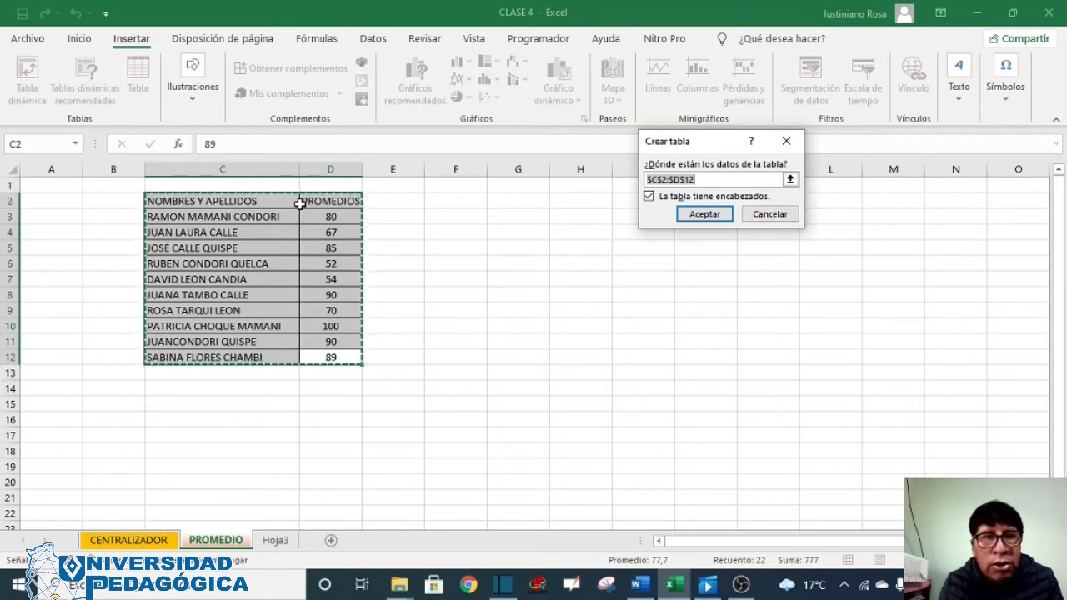
pyautogui.click(702, 215)
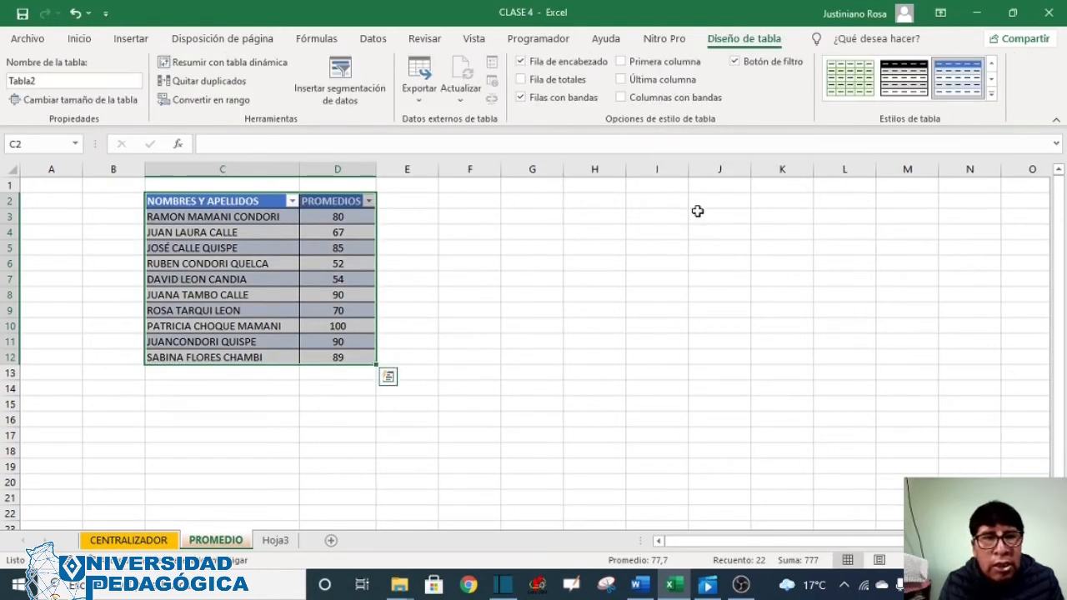
pyautogui.click(400, 203)
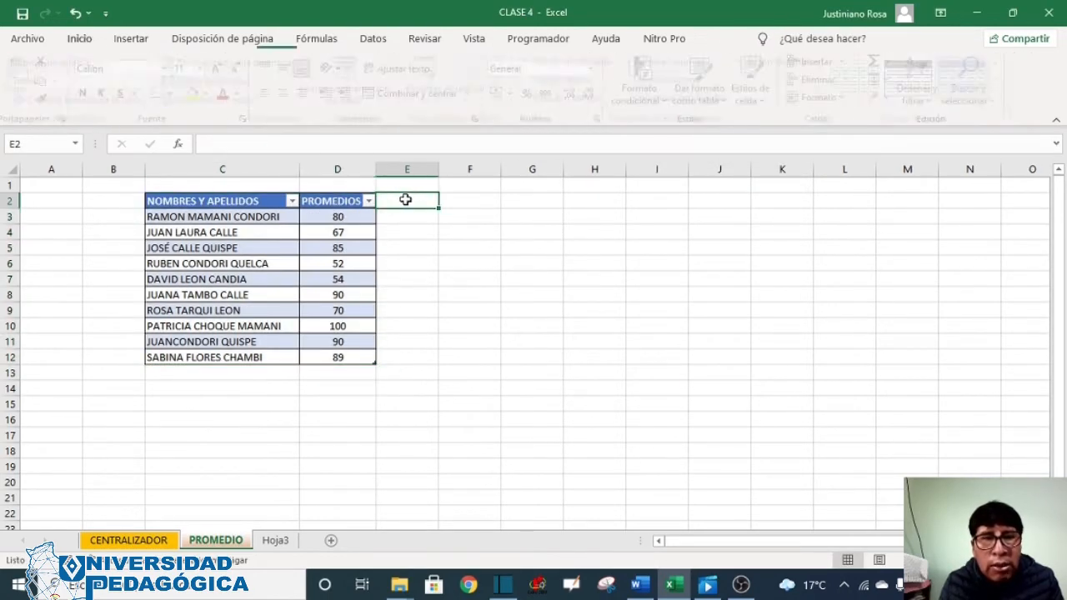
# Examine the students' averages one by one in cells D3 to D8 of the PROMEDIOS column.
pyautogui.click(336, 217)
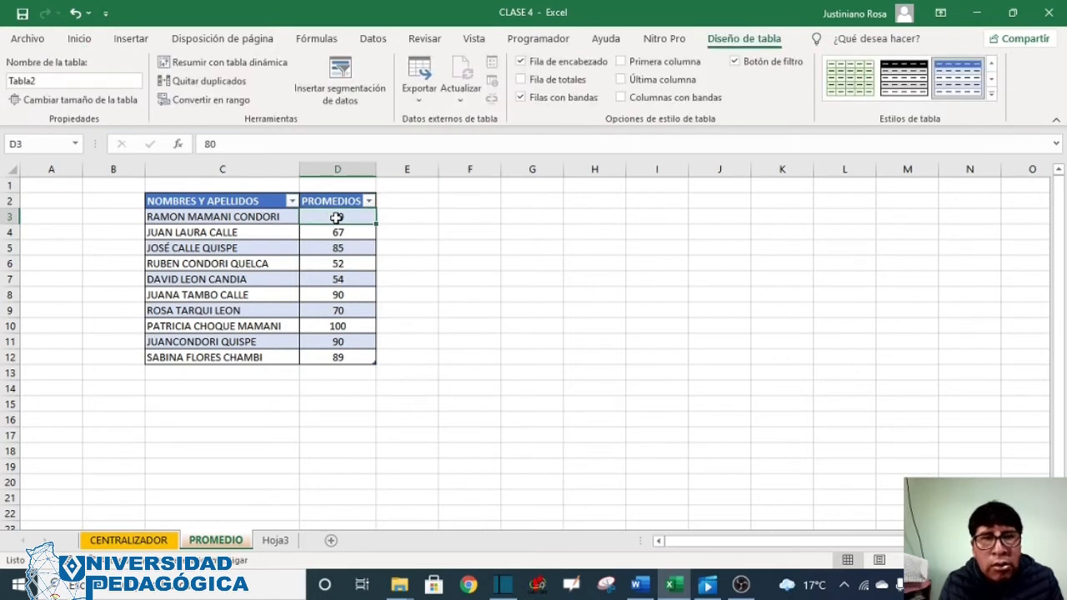
pyautogui.click(339, 230)
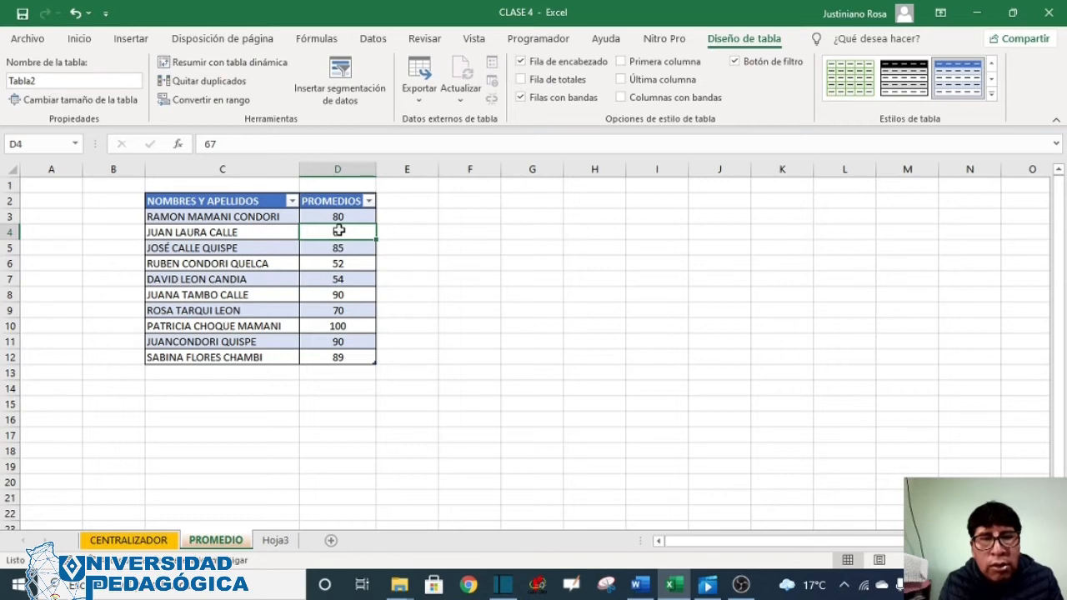
pyautogui.click(341, 247)
pyautogui.click(341, 265)
pyautogui.click(342, 282)
pyautogui.click(342, 296)
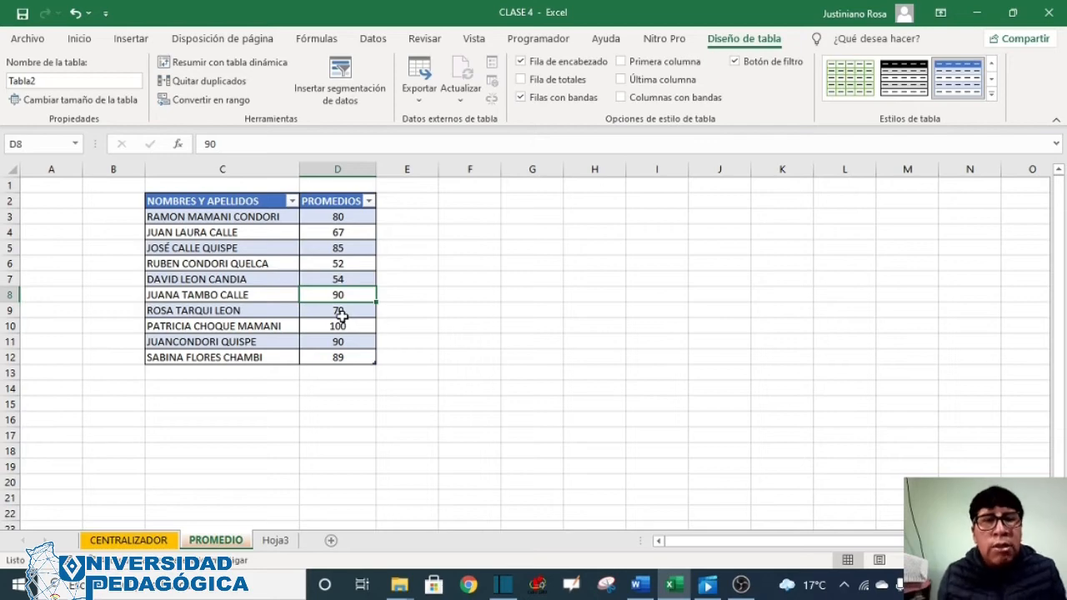
pyautogui.click(469, 356)
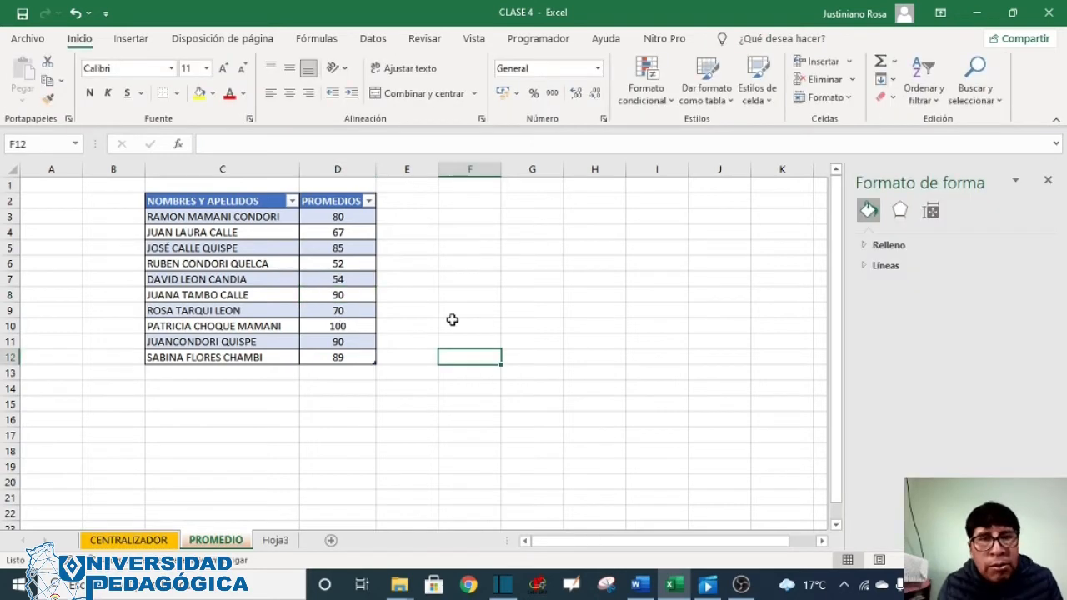
pyautogui.click(132, 42)
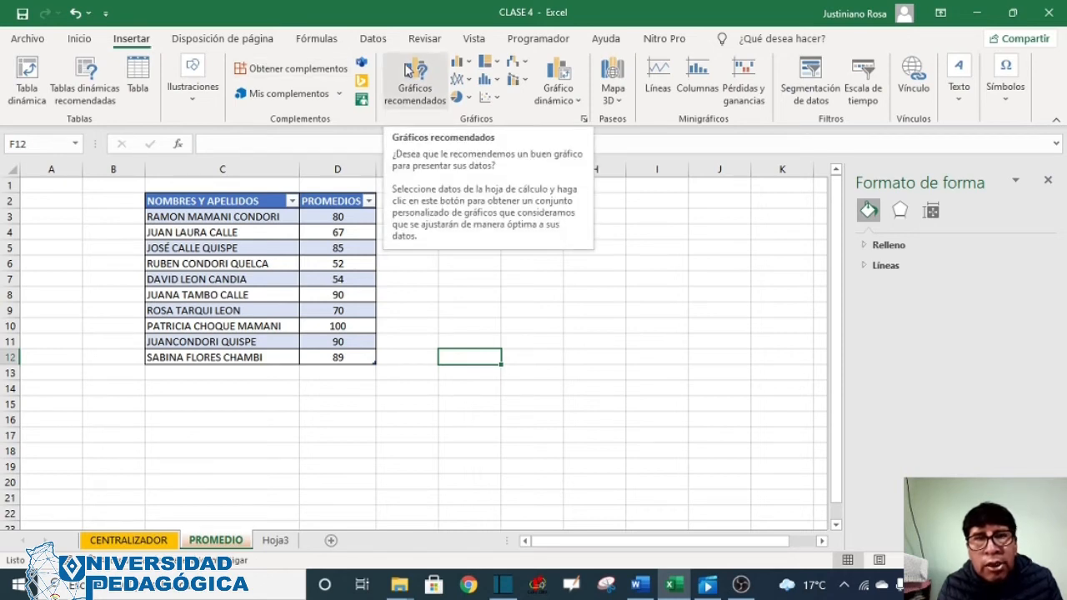
pyautogui.click(469, 98)
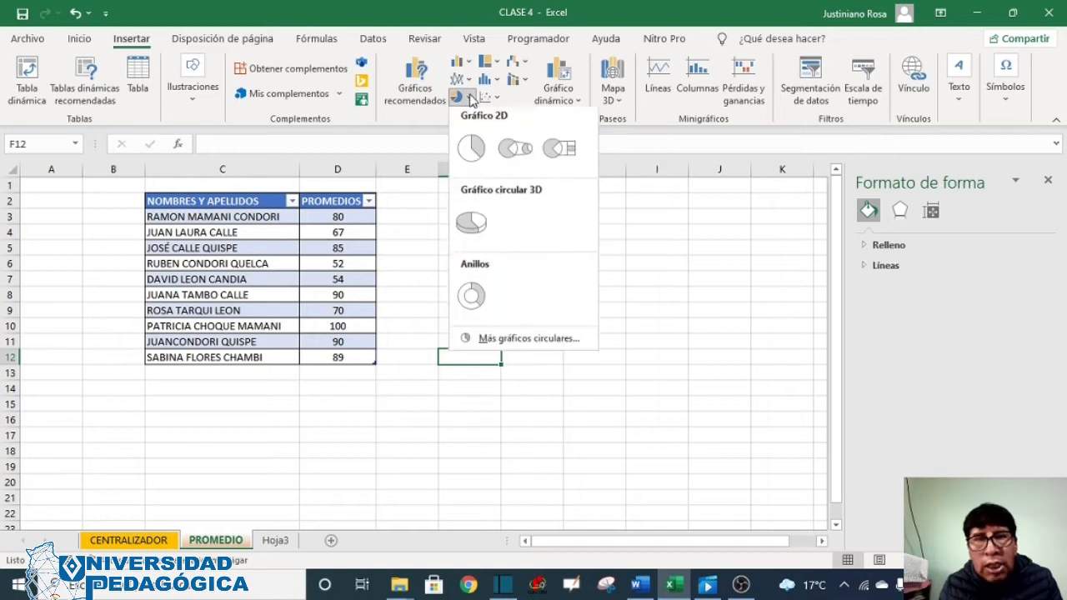
pyautogui.click(471, 150)
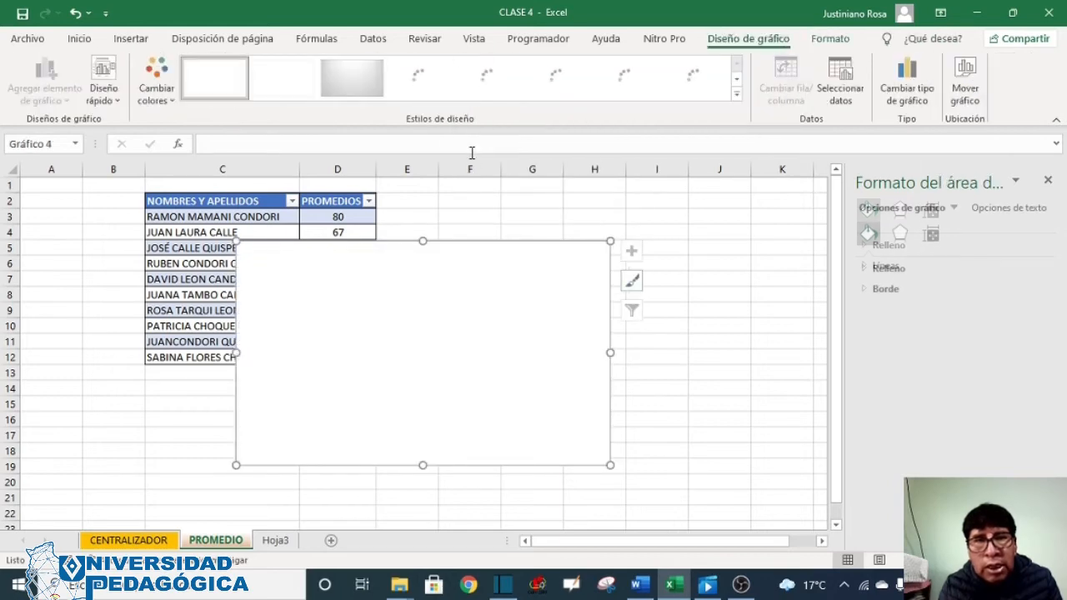
pyautogui.moveTo(474, 236); pyautogui.dragTo(617, 231)
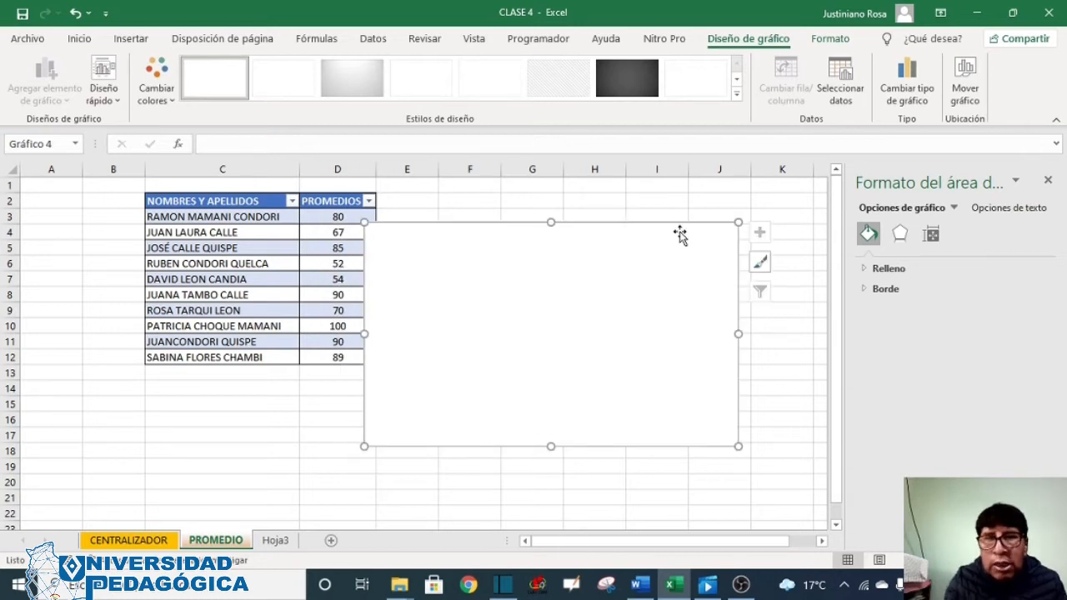
pyautogui.press('Delete')
# Insert a 2D pie chart from the names and averages in C2:D12.
pyautogui.moveTo(365, 358); pyautogui.dragTo(210, 206)
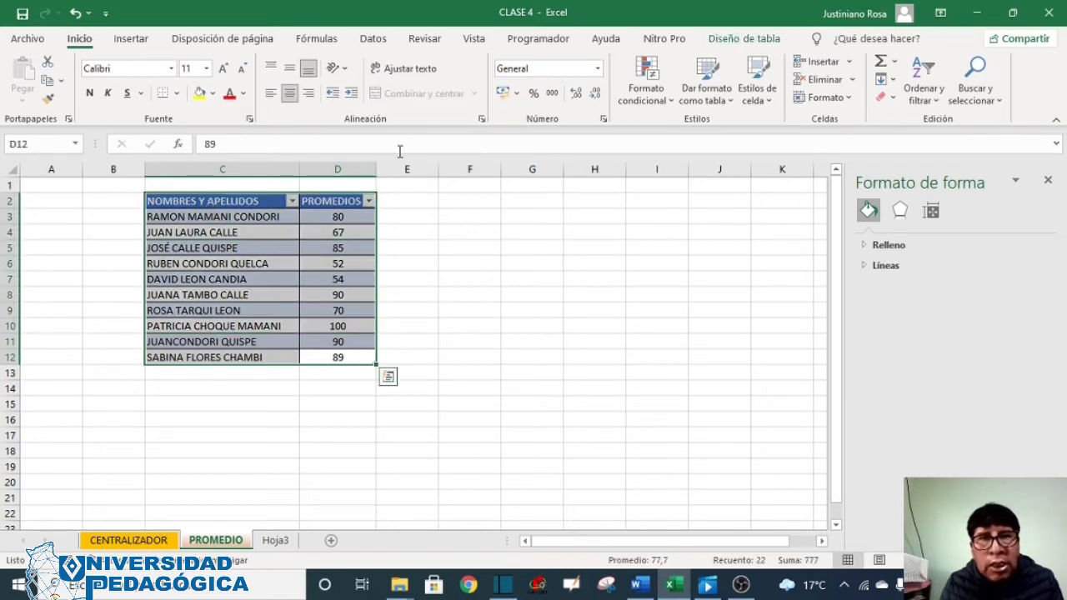
pyautogui.click(133, 38)
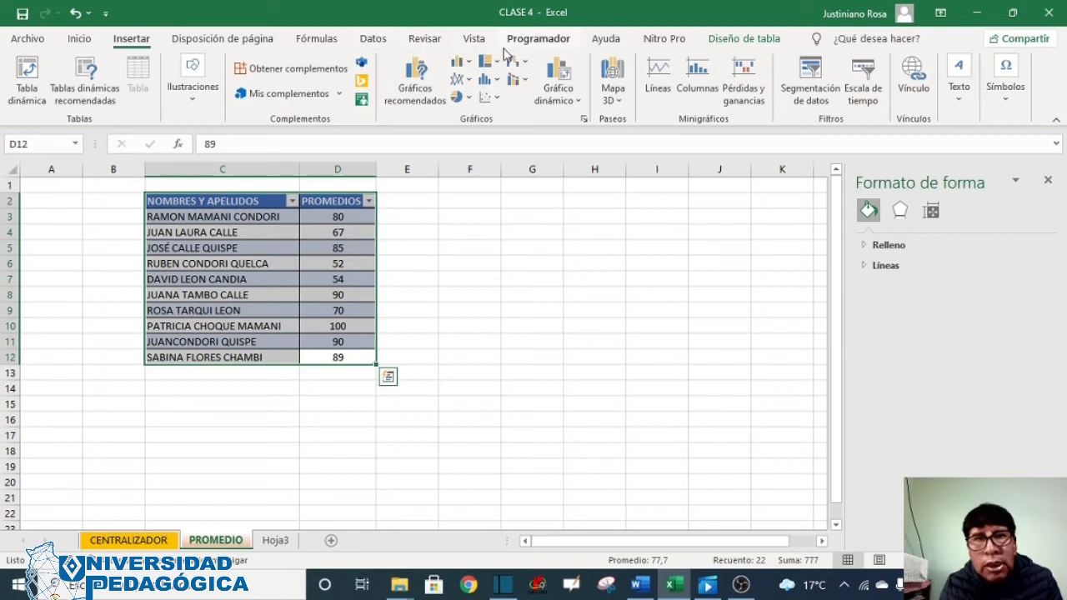
pyautogui.click(468, 101)
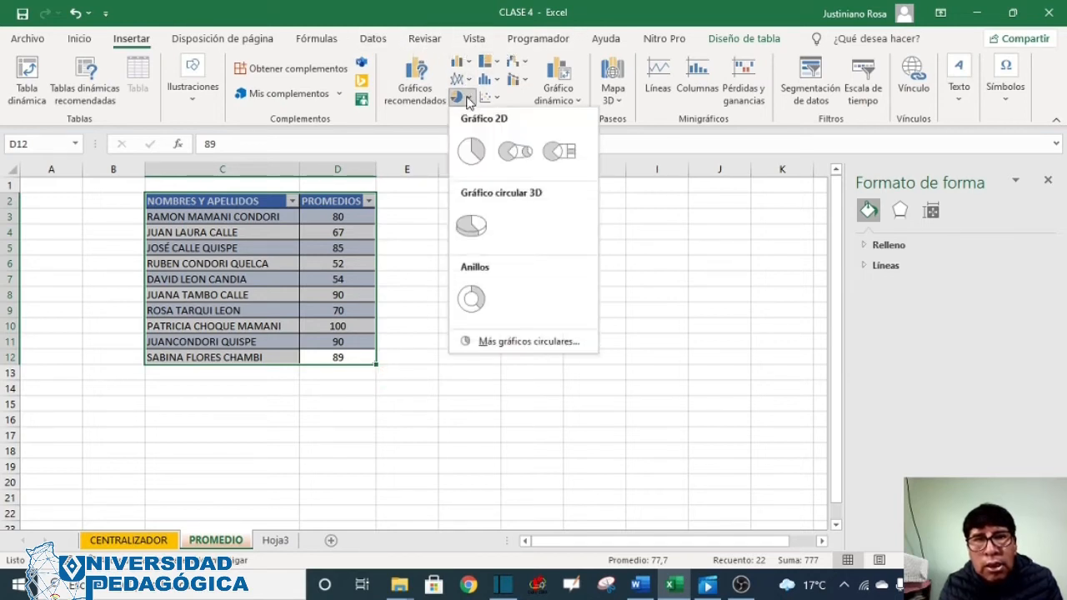
pyautogui.click(469, 154)
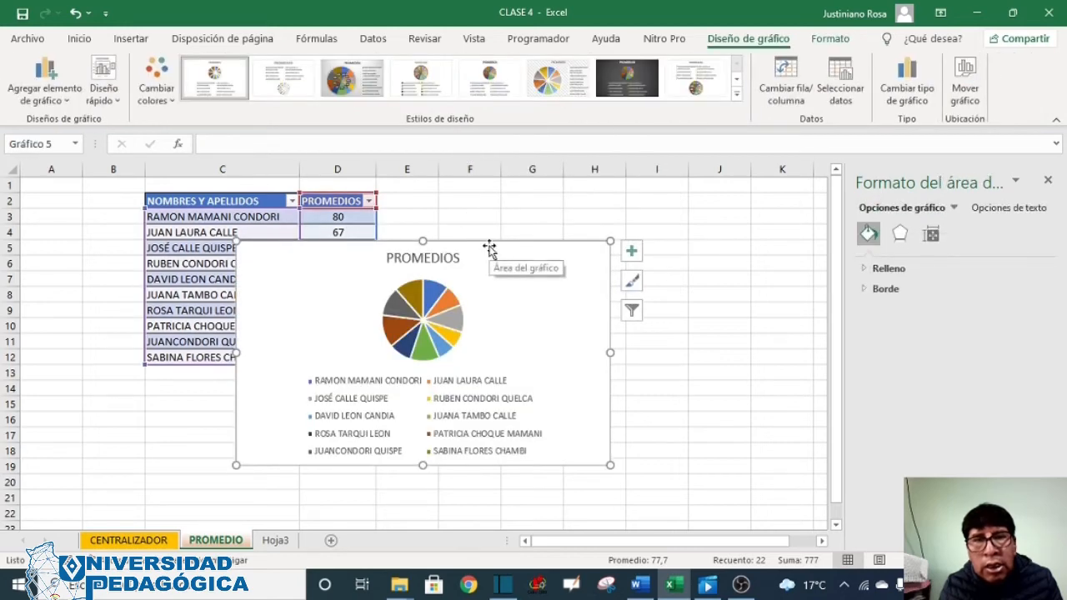
# Move the pie chart beside the table's upper rows and enlarge it to about 17 rows high.
pyautogui.moveTo(491, 248); pyautogui.dragTo(642, 204)
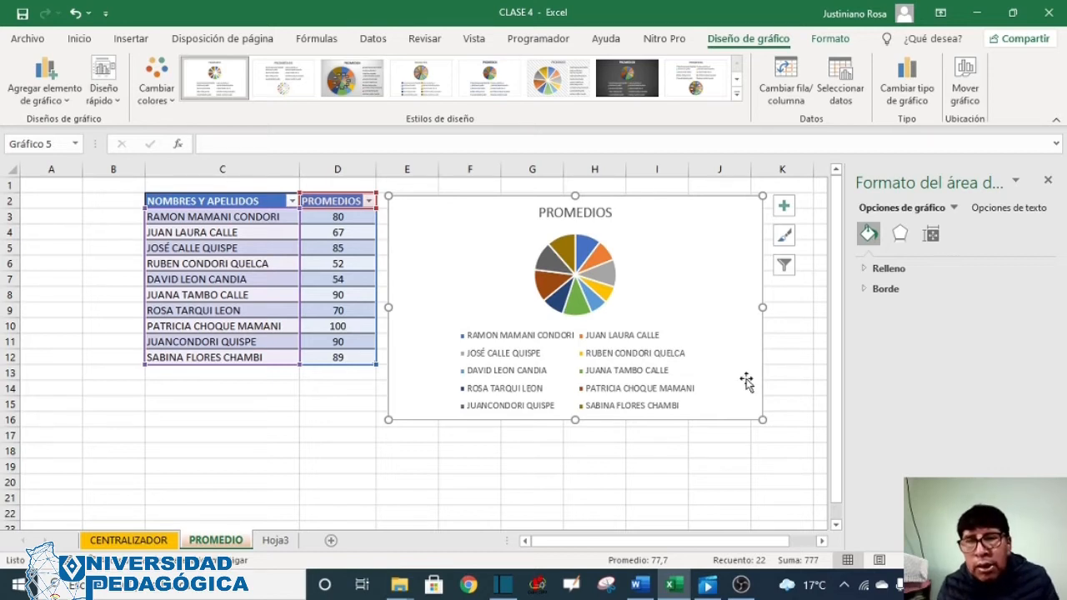
pyautogui.moveTo(762, 418); pyautogui.dragTo(818, 476)
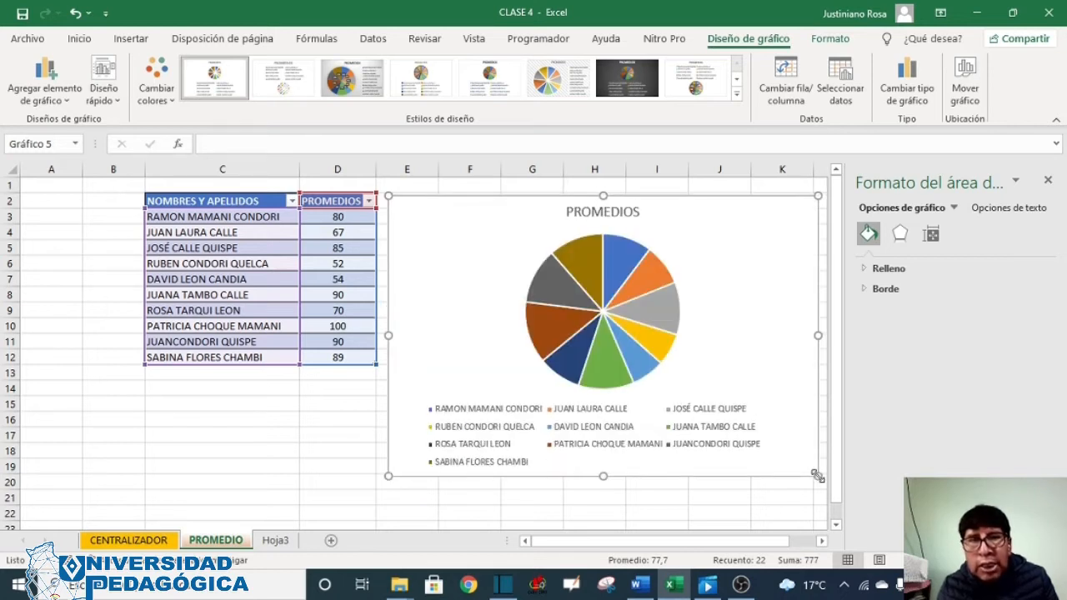
pyautogui.moveTo(715, 208); pyautogui.dragTo(673, 204)
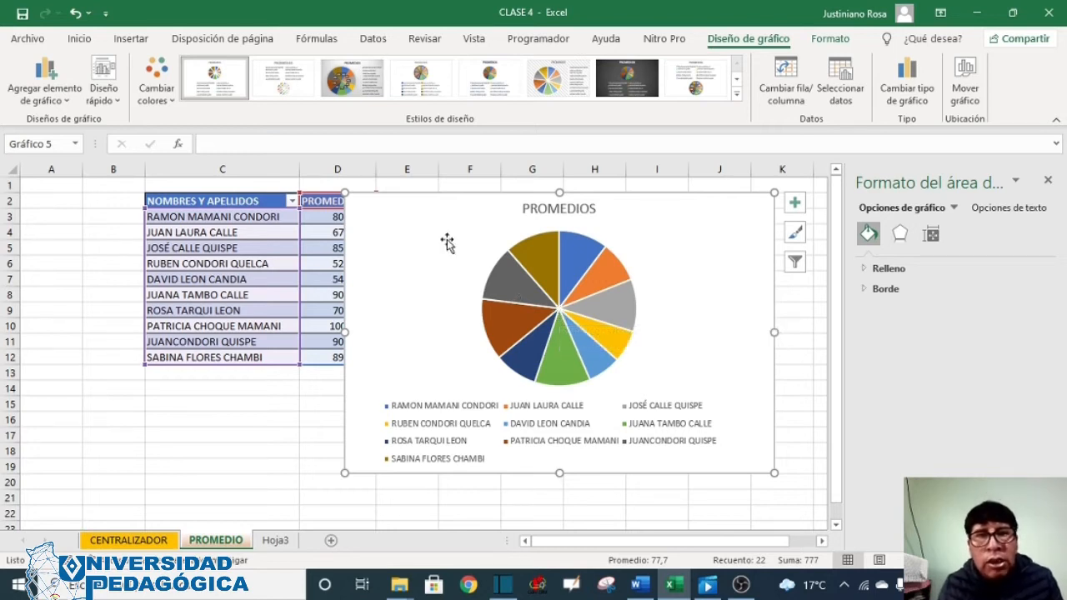
# Try several chart styles on the pie chart and apply the third one, with a grey gradient background and dark percentage labels.
pyautogui.click(346, 81)
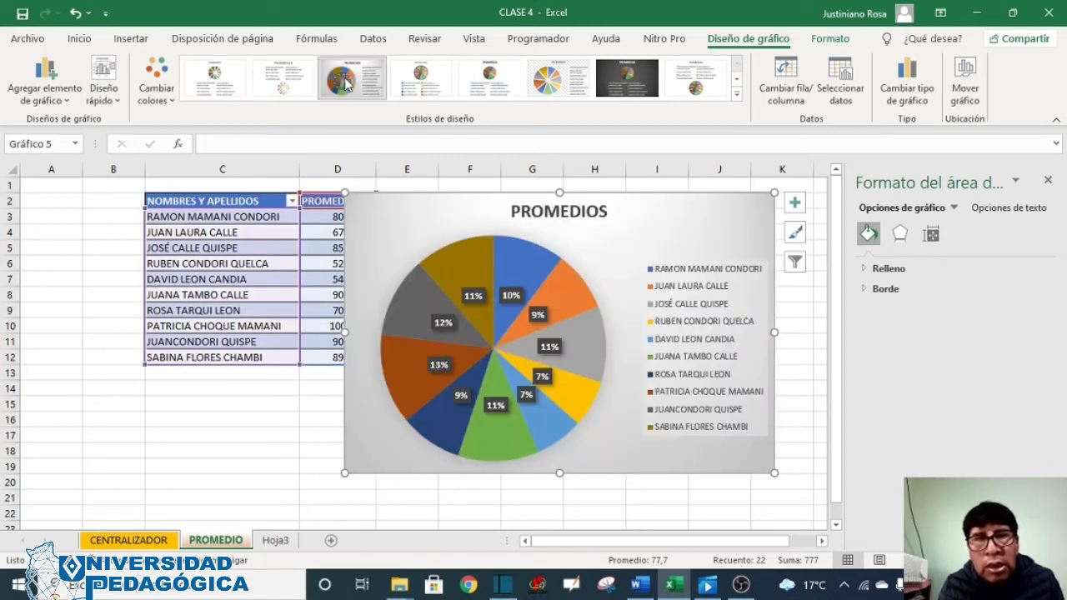
pyautogui.click(422, 80)
pyautogui.click(485, 76)
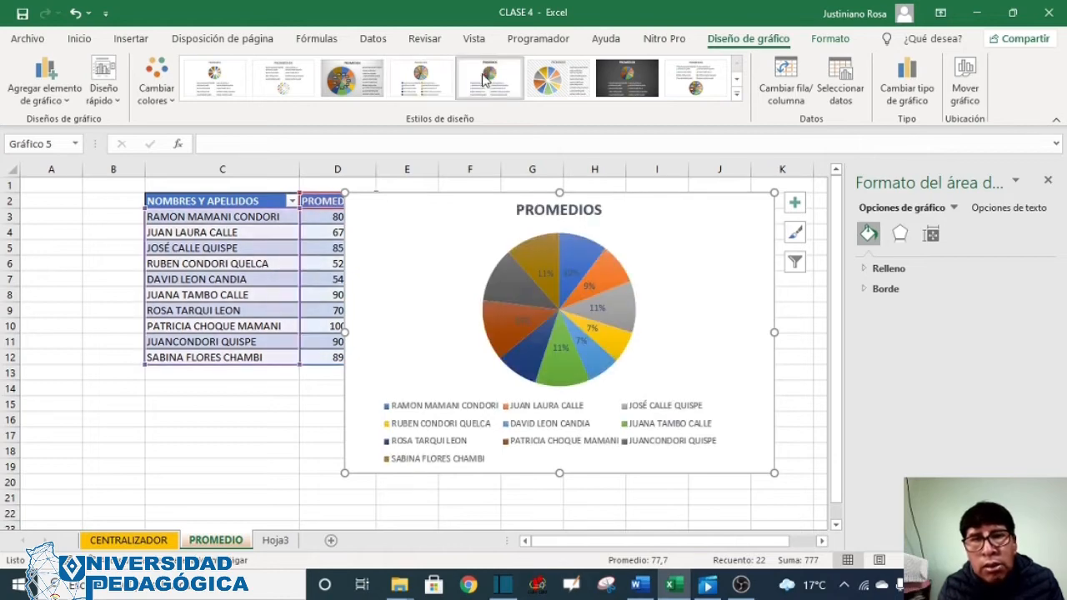
pyautogui.click(546, 79)
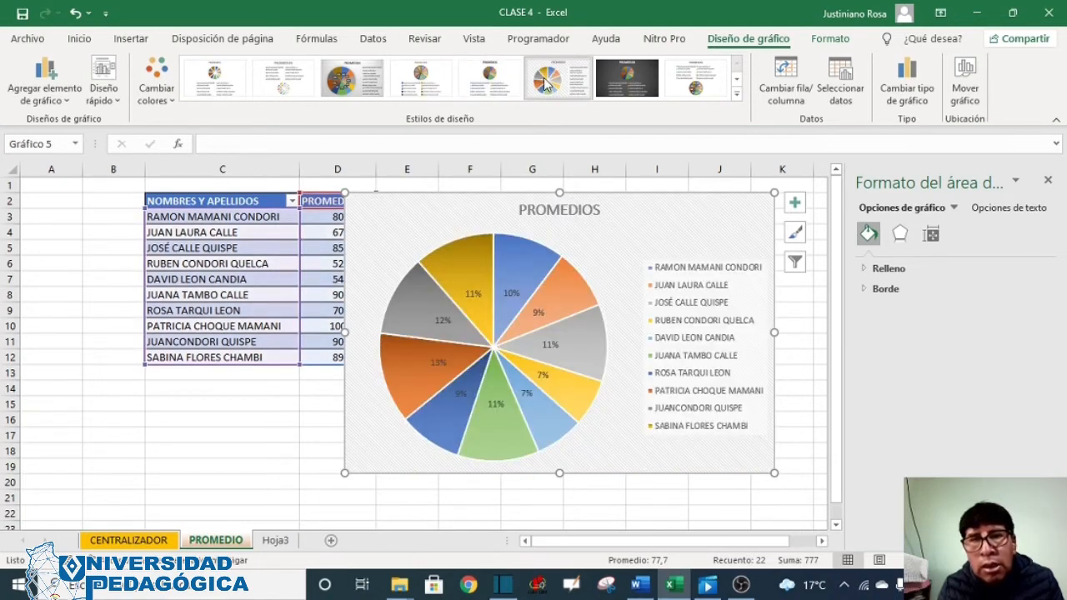
pyautogui.click(737, 82)
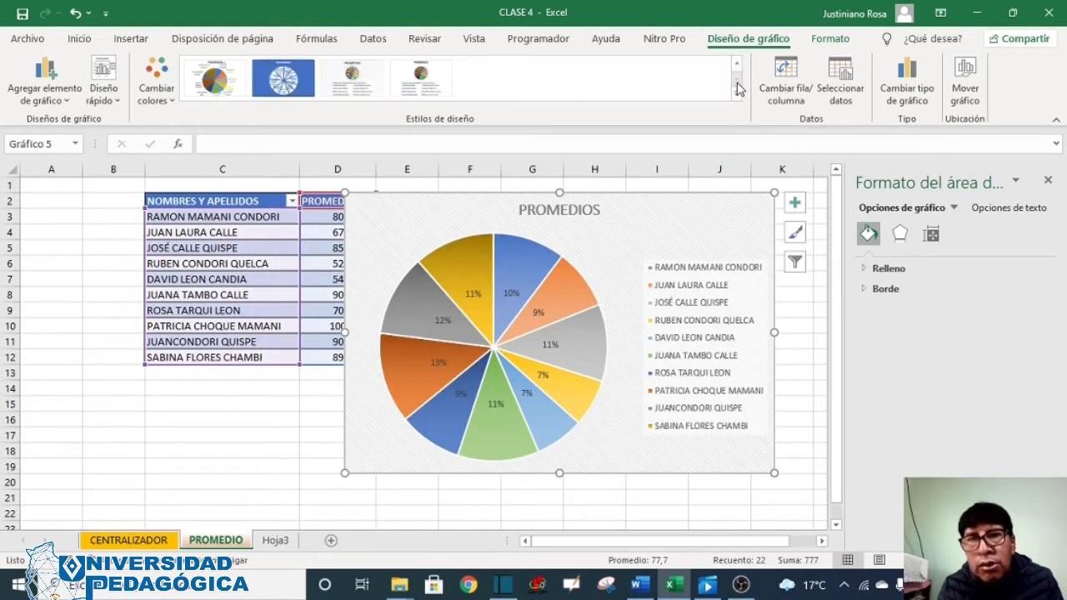
pyautogui.click(738, 92)
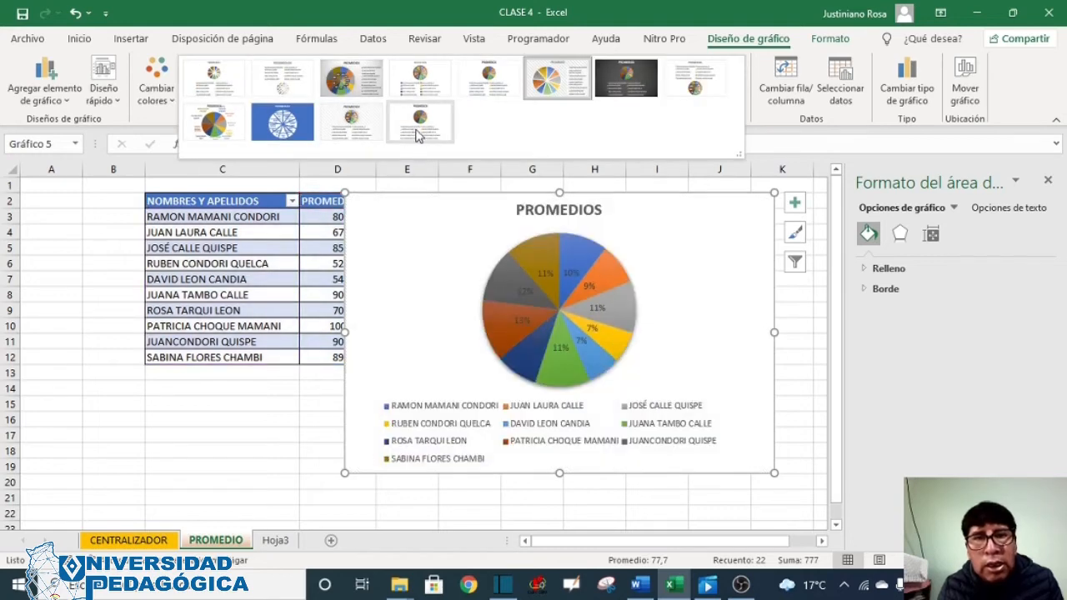
pyautogui.click(338, 81)
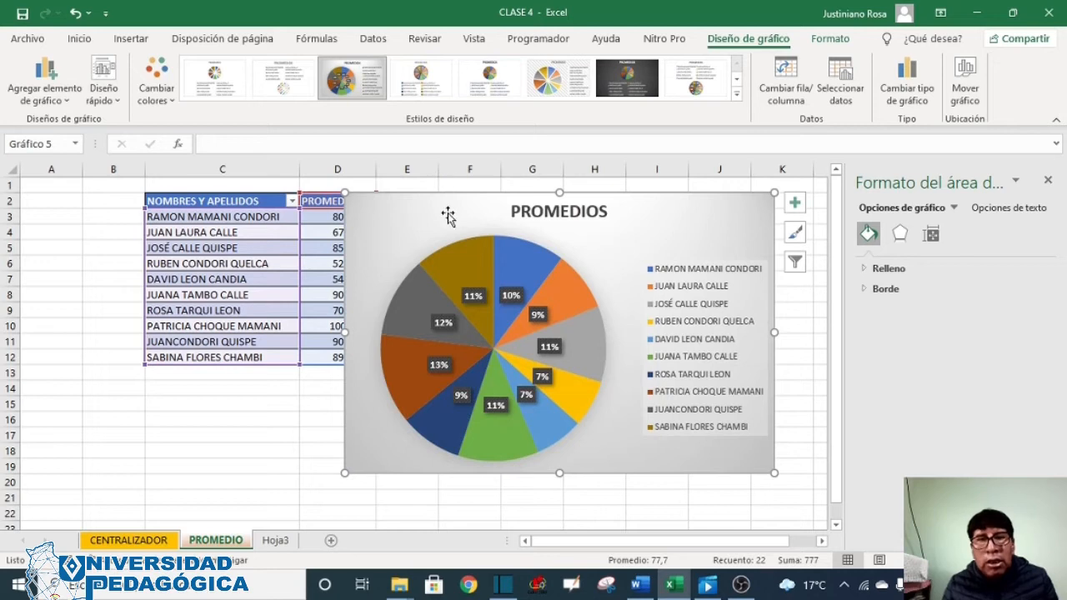
# Select only the pie slice that represents the last student in the table.
pyautogui.moveTo(464, 254)
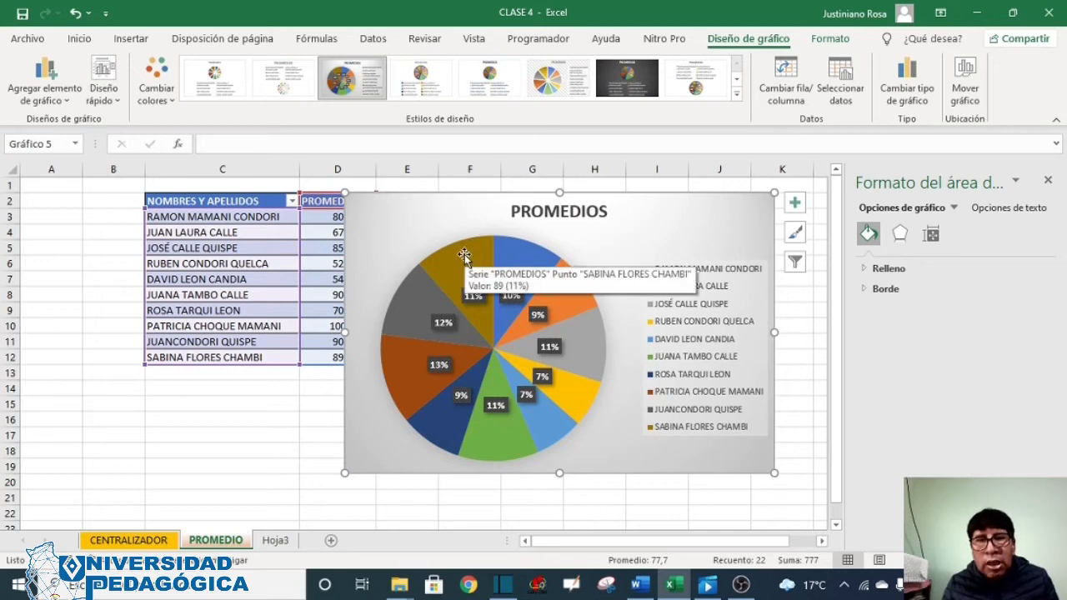
pyautogui.click(464, 255)
pyautogui.click(464, 256)
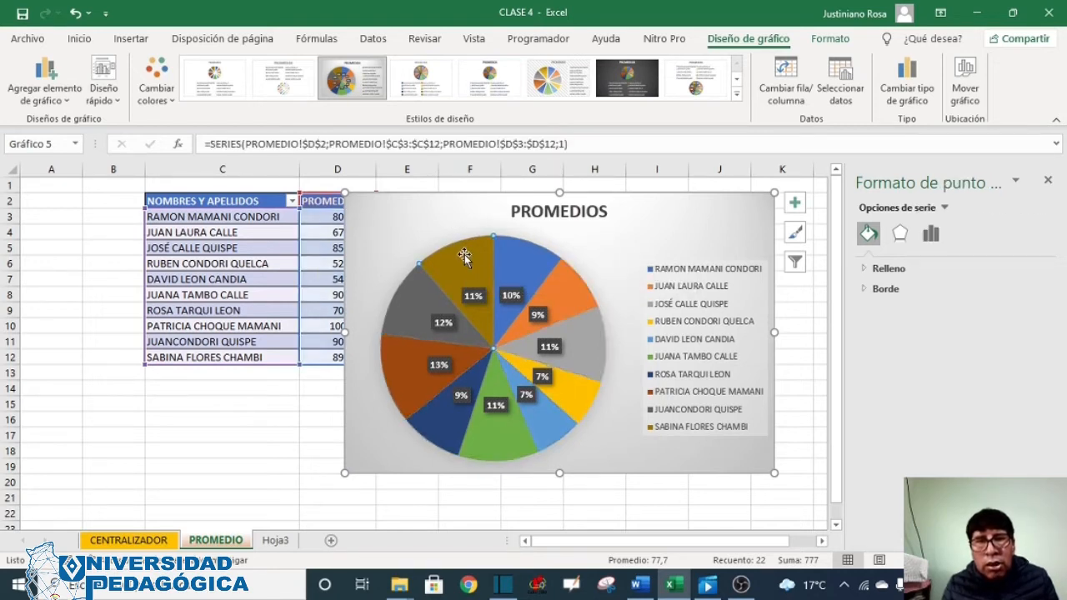
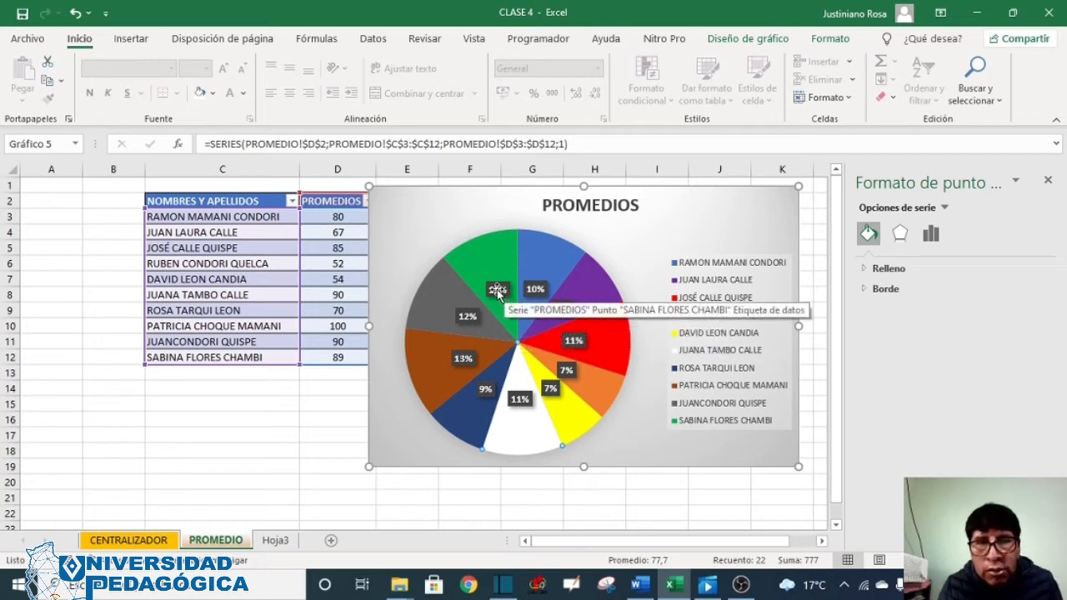
# Set the green slice's percentage label to font size 14 and move it closer to the slice's outer edge.
pyautogui.click(498, 291)
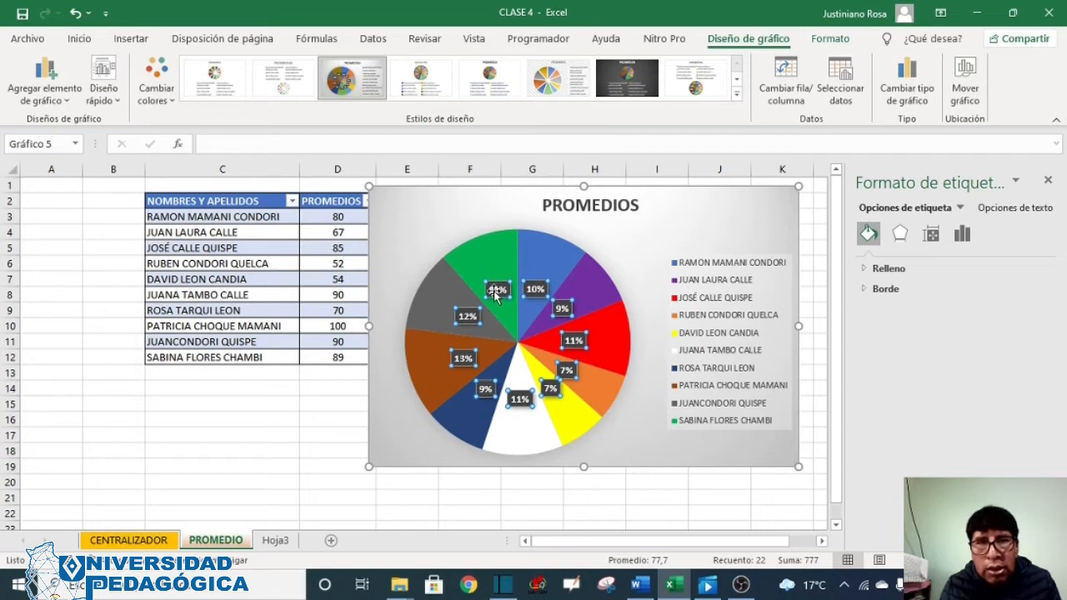
pyautogui.click(497, 291)
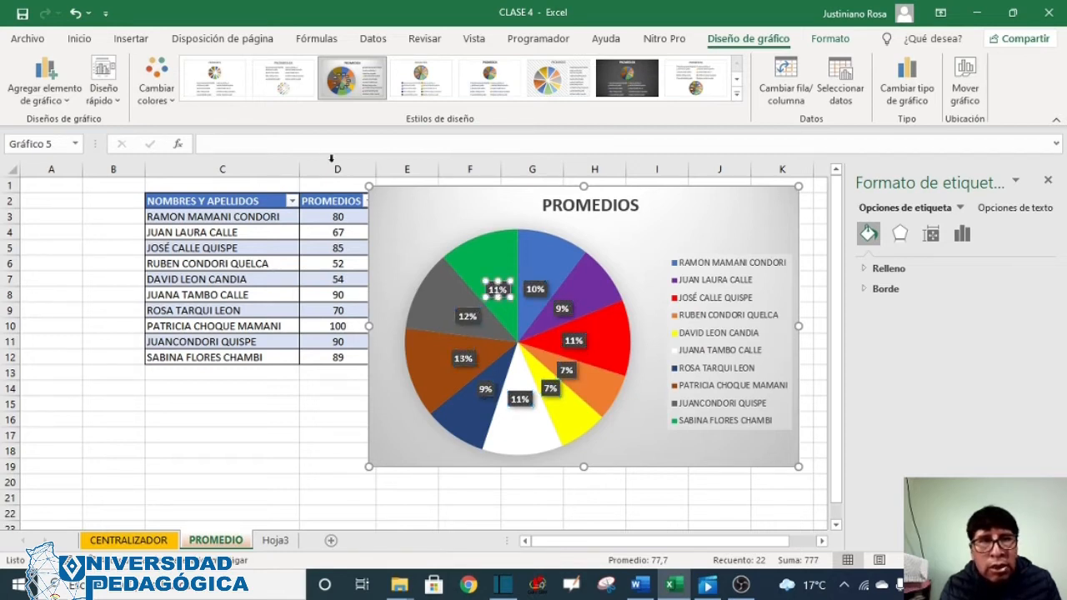
pyautogui.click(81, 39)
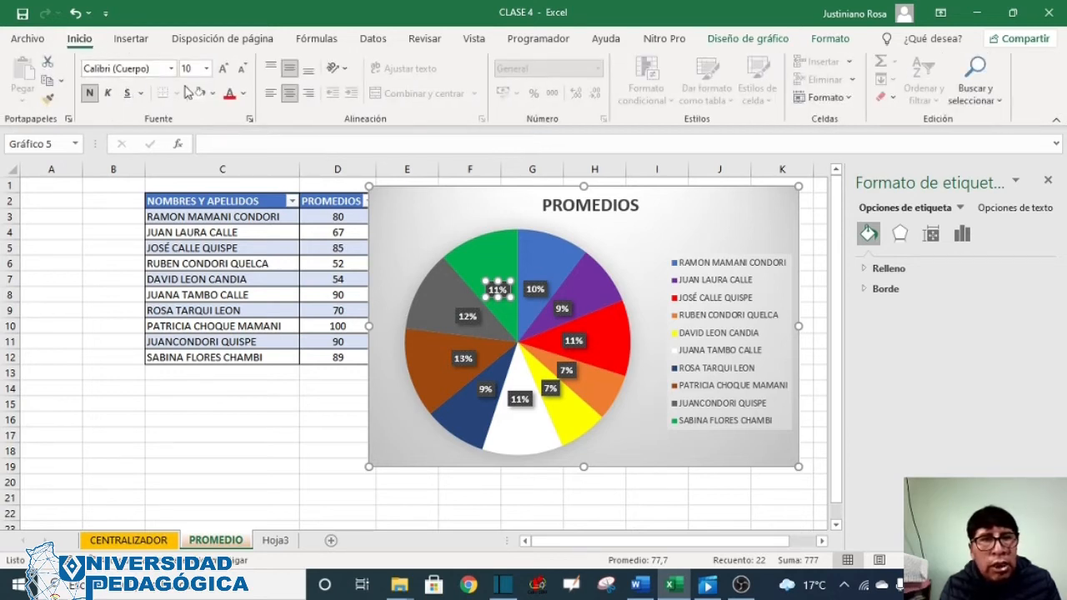
pyautogui.click(226, 69)
pyautogui.click(226, 69)
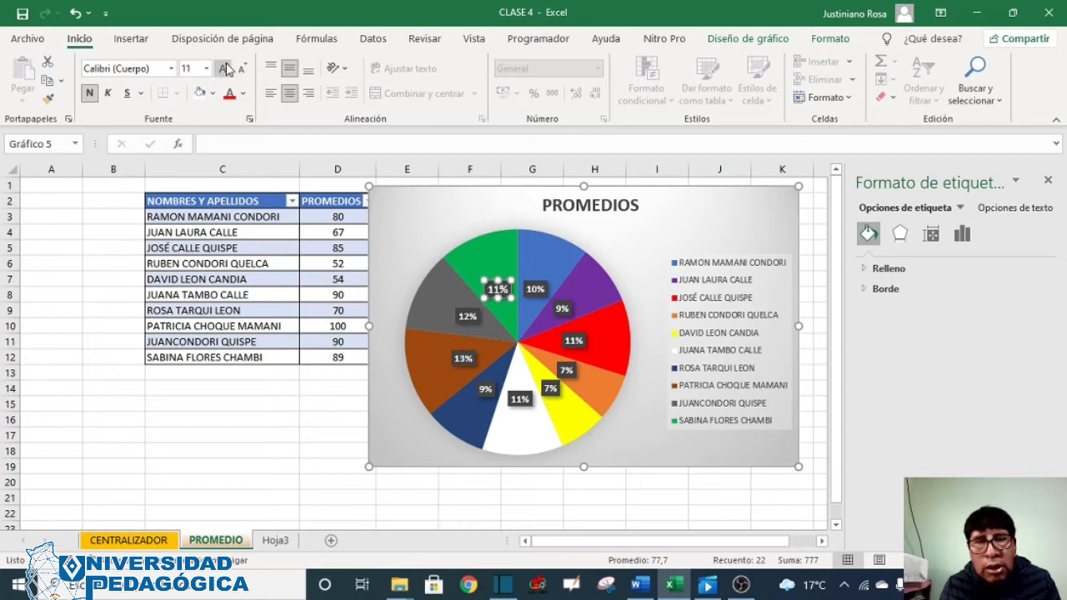
pyautogui.click(226, 69)
pyautogui.click(226, 70)
pyautogui.click(226, 69)
pyautogui.click(226, 70)
pyautogui.click(226, 69)
pyautogui.click(226, 69)
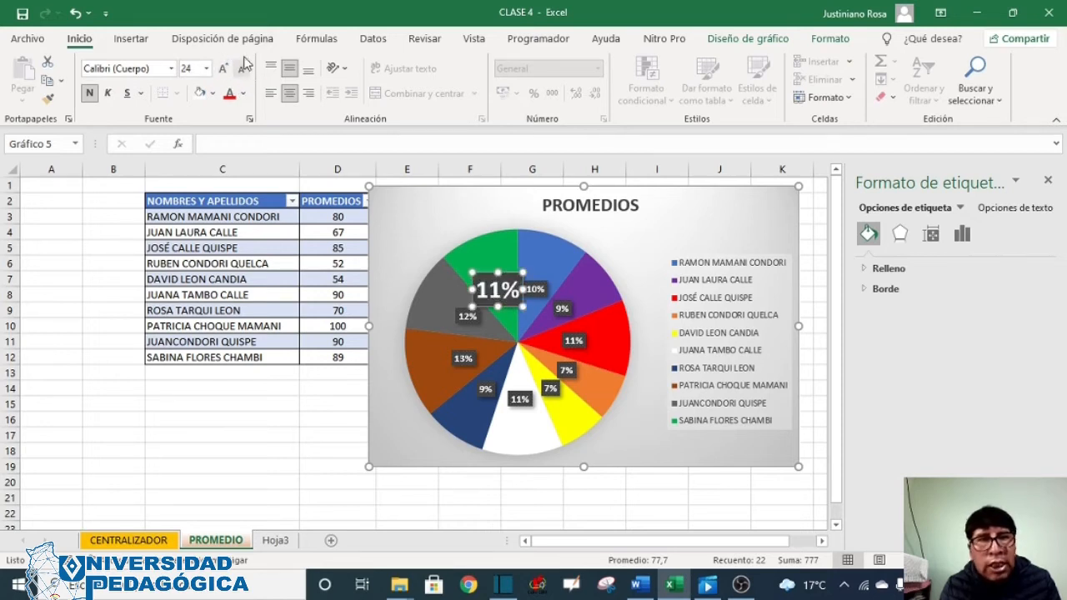
pyautogui.click(243, 69)
pyautogui.click(243, 69)
pyautogui.click(243, 69)
pyautogui.click(243, 69)
pyautogui.click(243, 69)
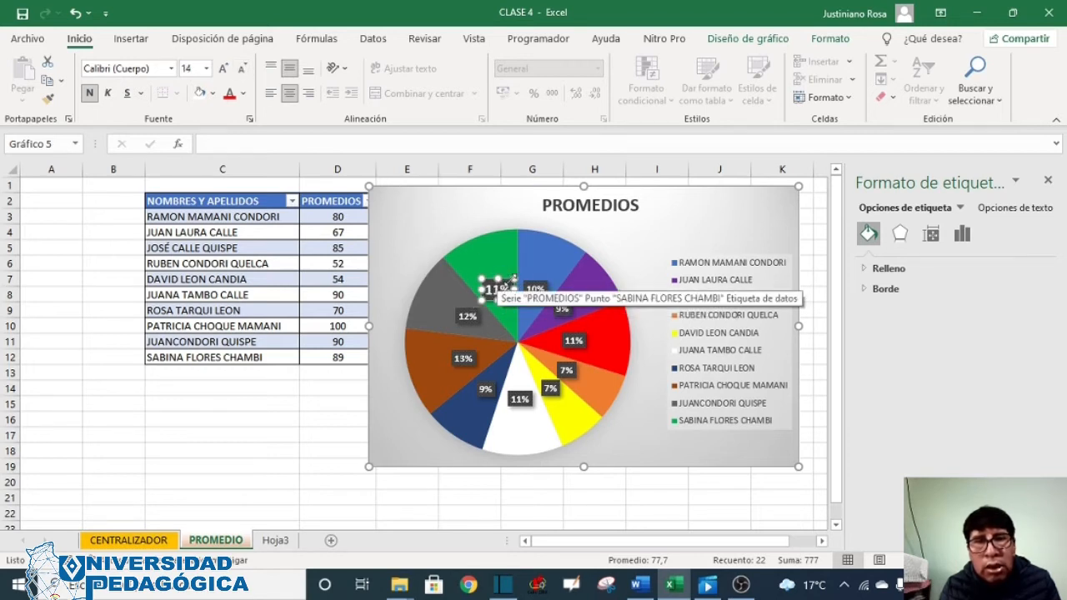
pyautogui.moveTo(504, 281); pyautogui.dragTo(496, 251)
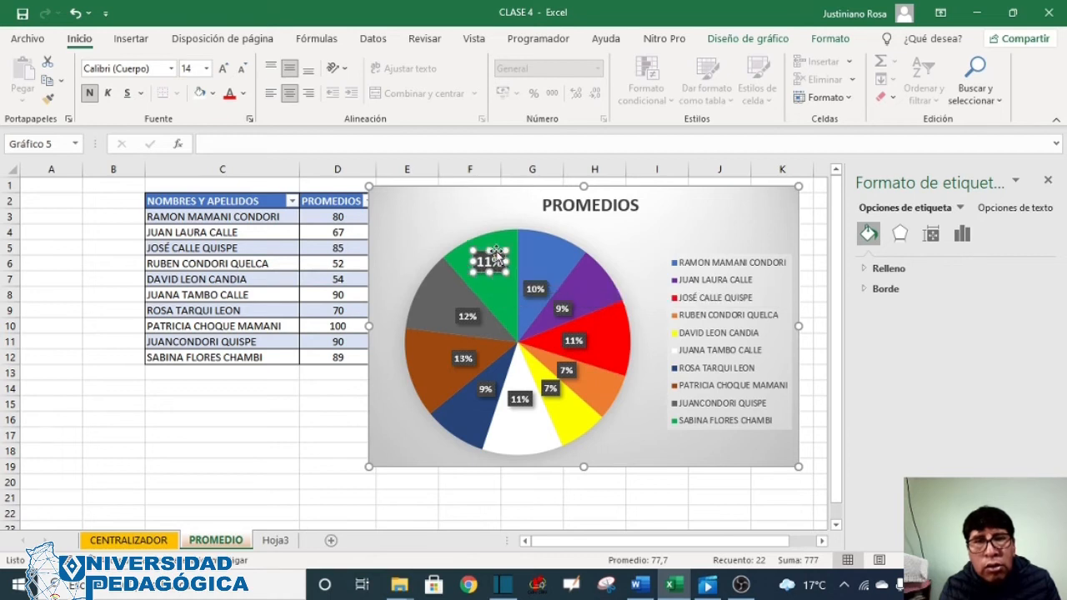
# Shift the pie chart clear of the PROMEDIOS column and change the first student's average in D3 to 60.
pyautogui.click(503, 323)
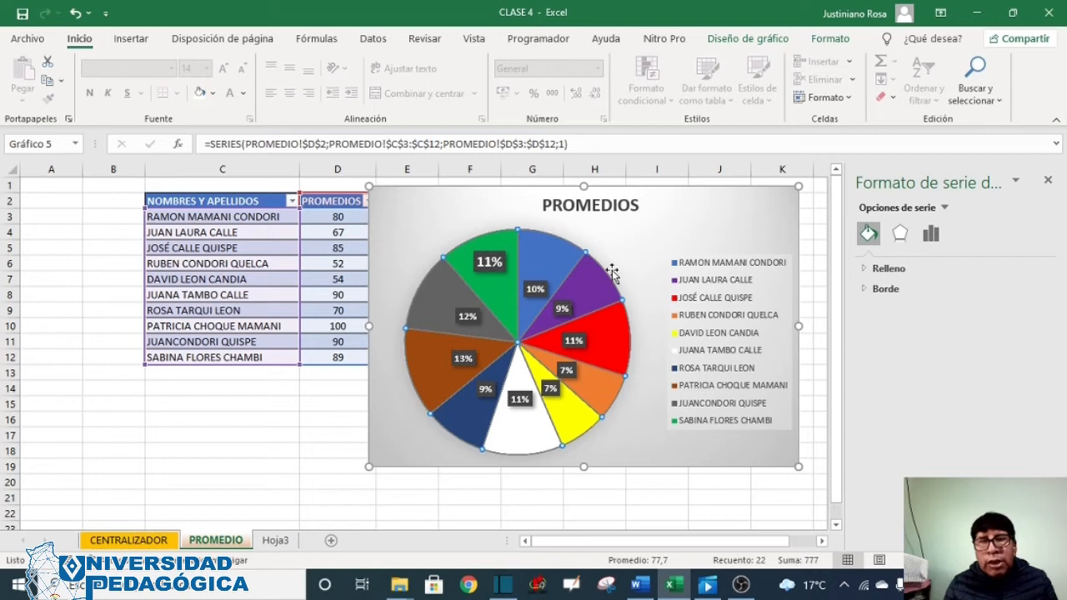
pyautogui.moveTo(663, 190); pyautogui.dragTo(696, 194)
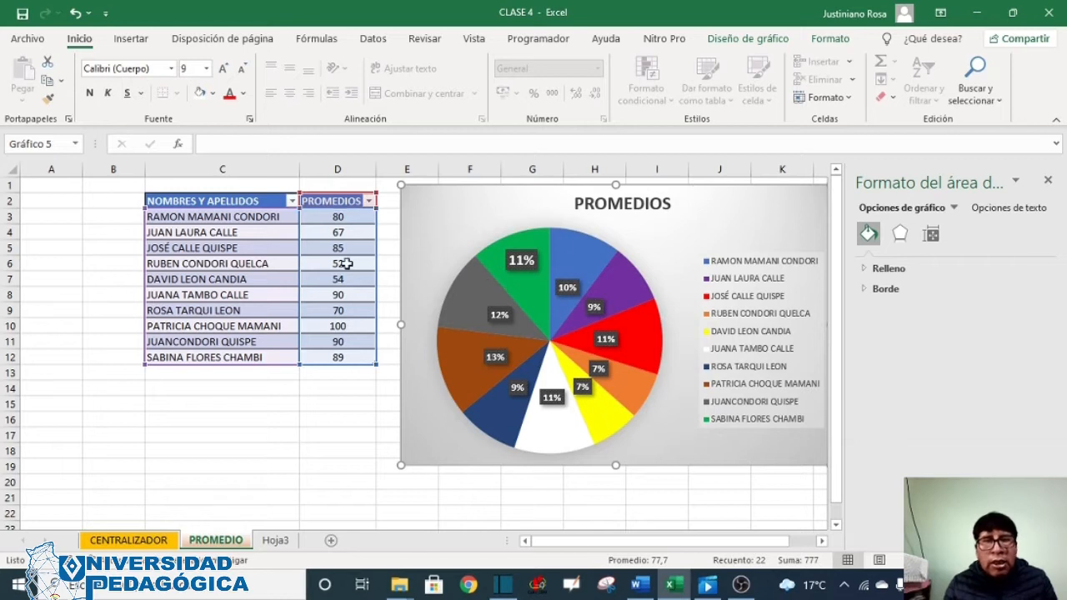
pyautogui.click(343, 219)
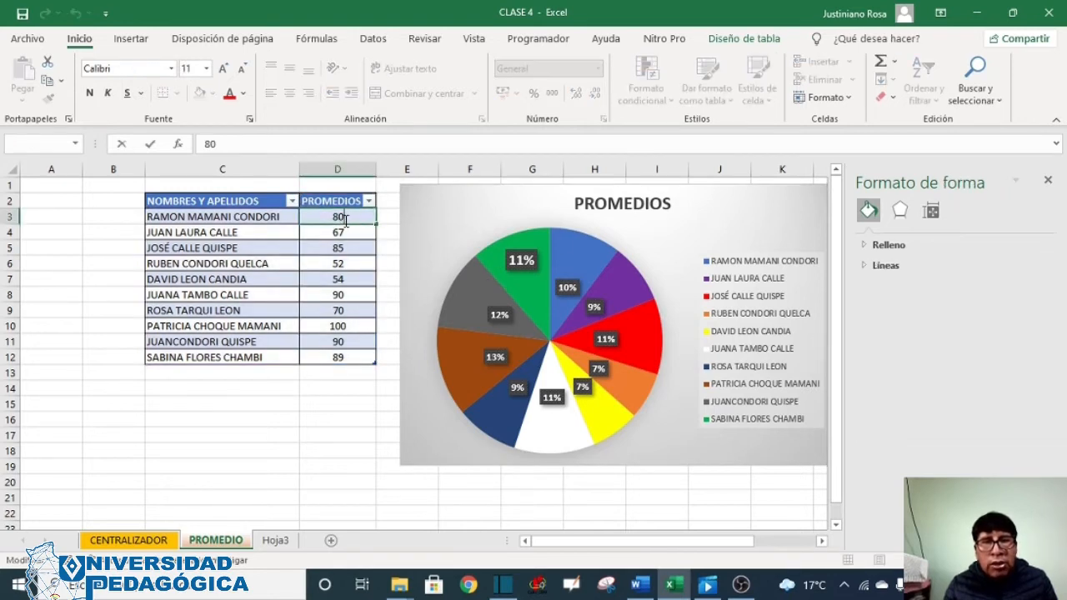
pyautogui.press('Delete')
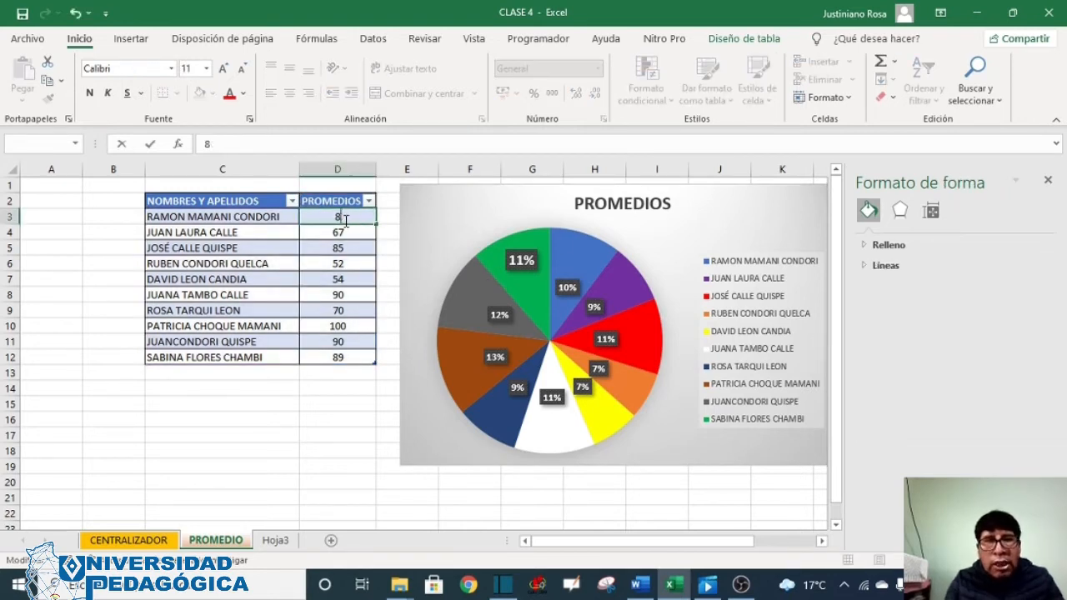
pyautogui.write('60')
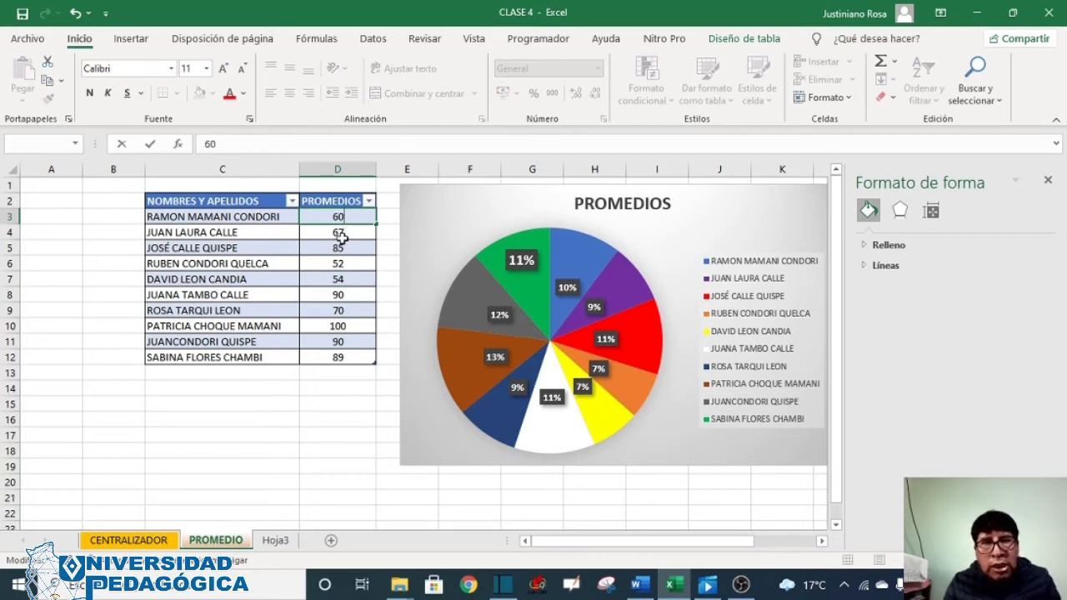
# Change the second student's average in D4 to 51.
pyautogui.click(341, 235)
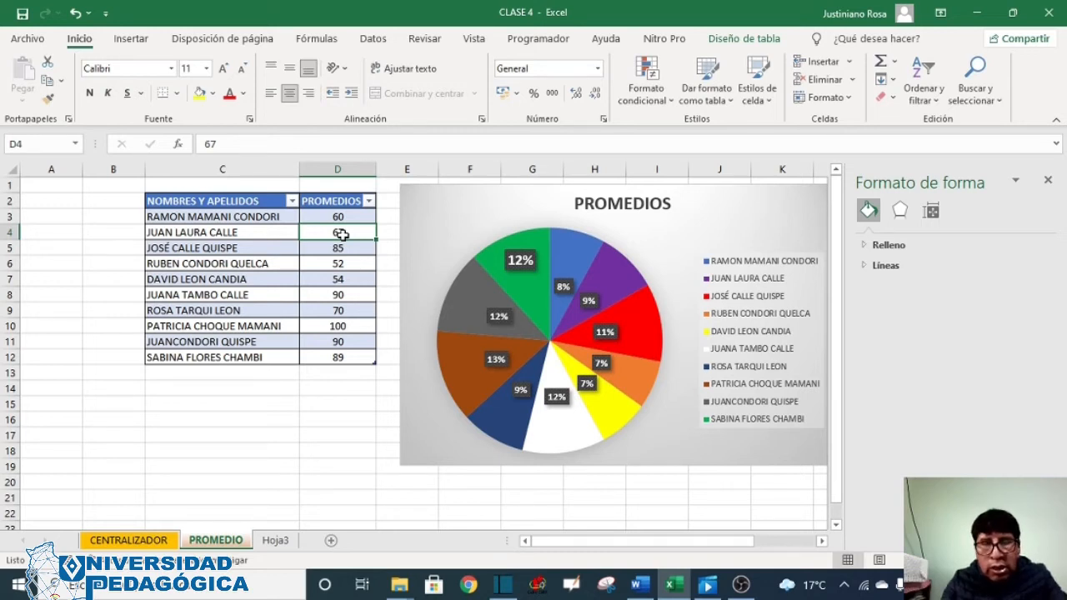
pyautogui.write('52')
pyautogui.press('BackSpace')
pyautogui.write('1')
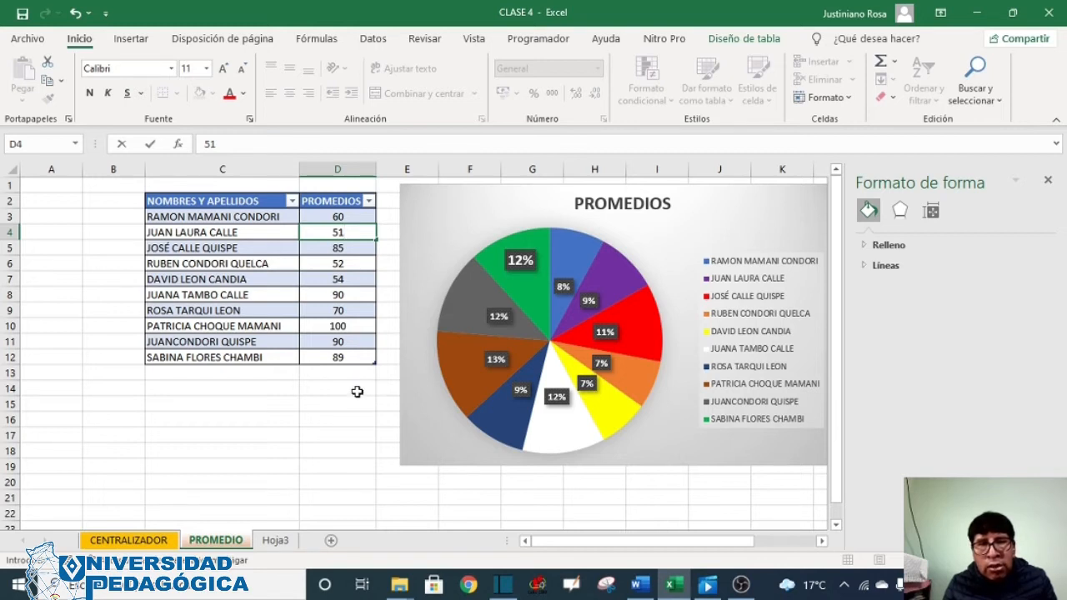
pyautogui.click(355, 391)
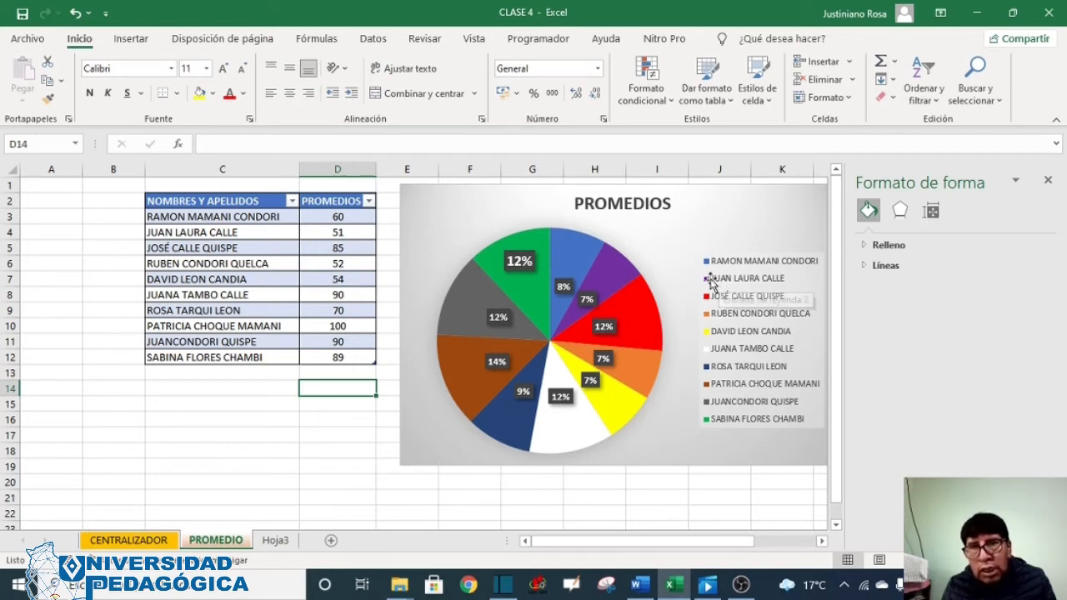
# Examine the pie chart's slices, percentage labels and legend against the edited averages.
pyautogui.moveTo(615, 273)
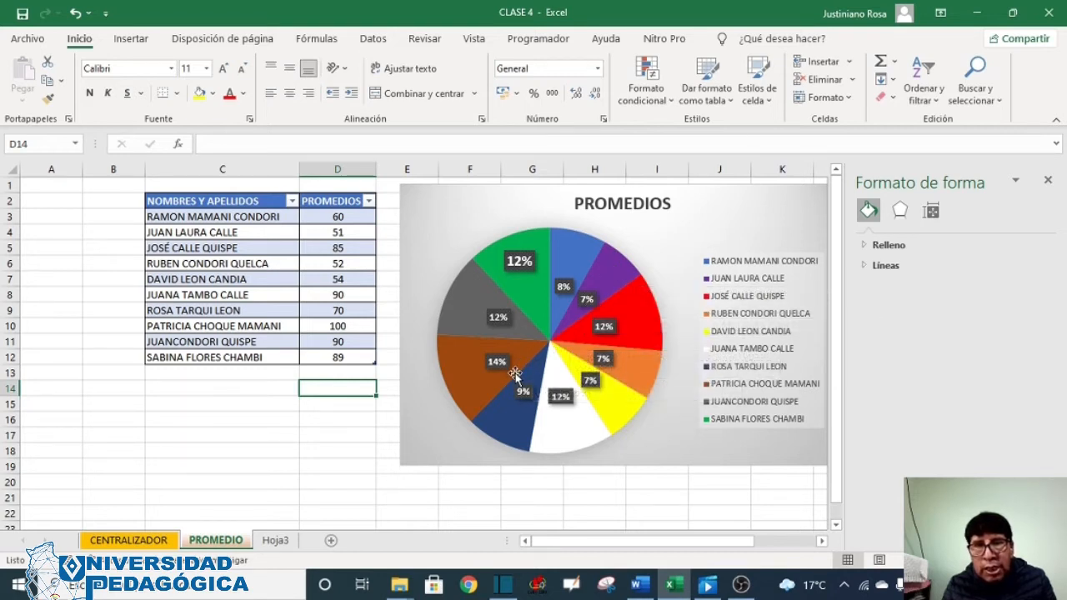
pyautogui.moveTo(517, 407)
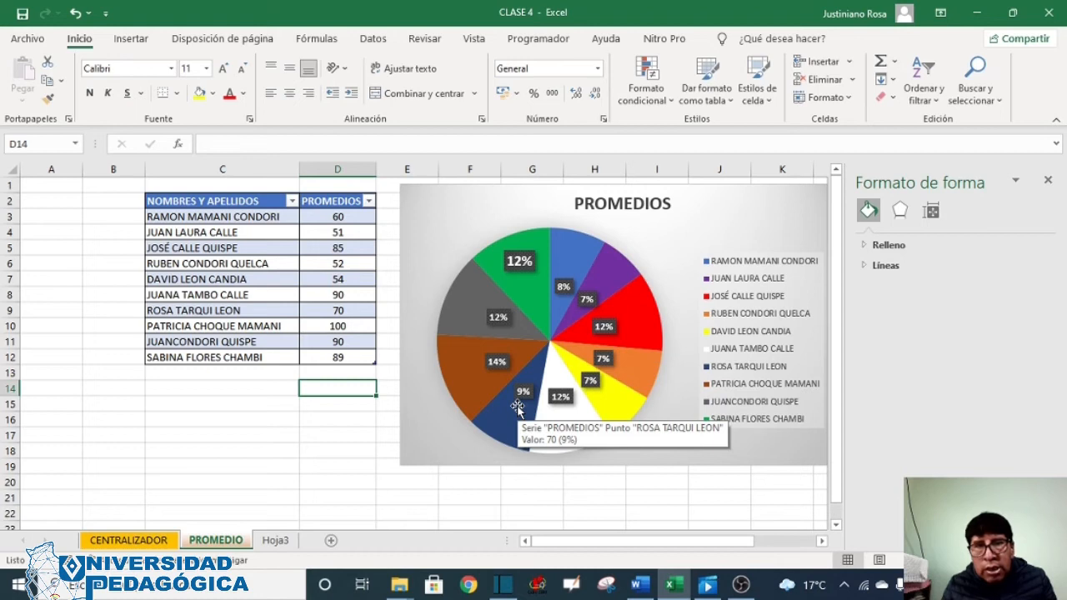
pyautogui.click(604, 397)
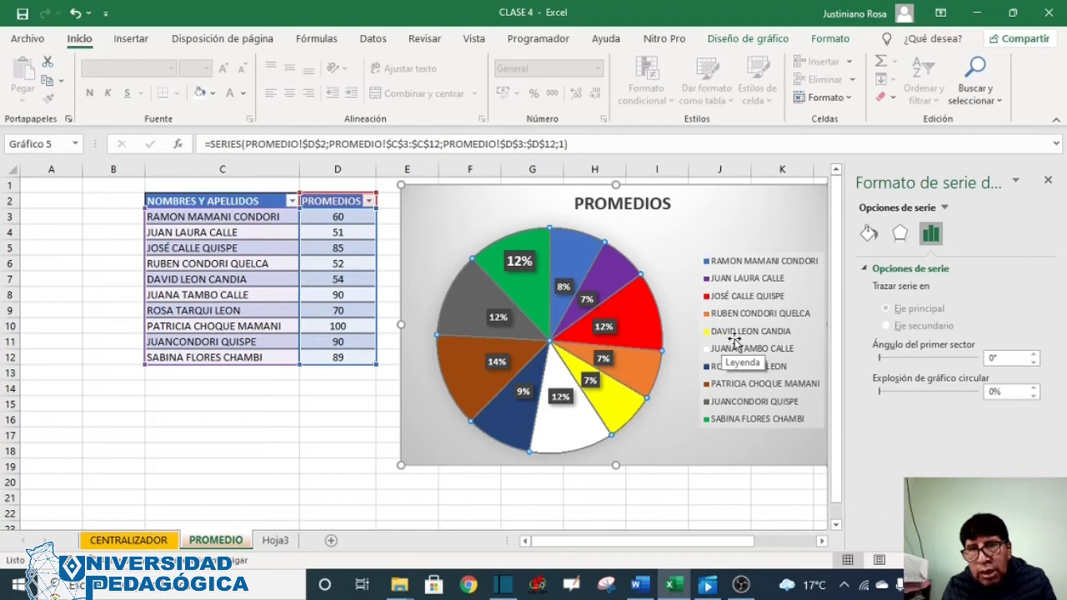
pyautogui.click(658, 425)
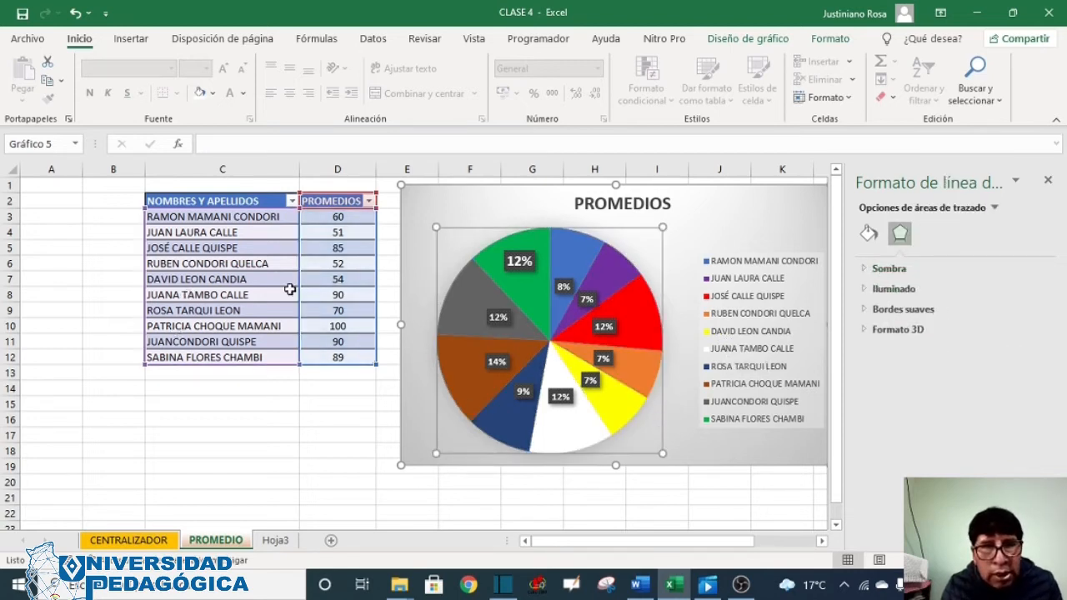
# Change the fifth student's average in D7 to 100.
pyautogui.doubleClick(340, 278)
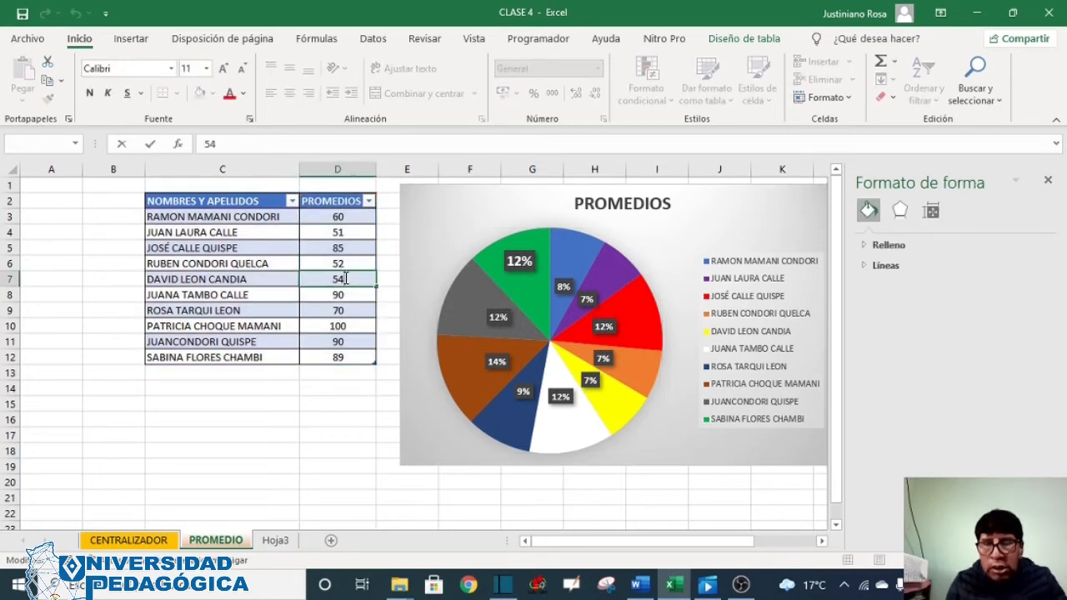
pyautogui.press('BackSpace')
pyautogui.press('BackSpace')
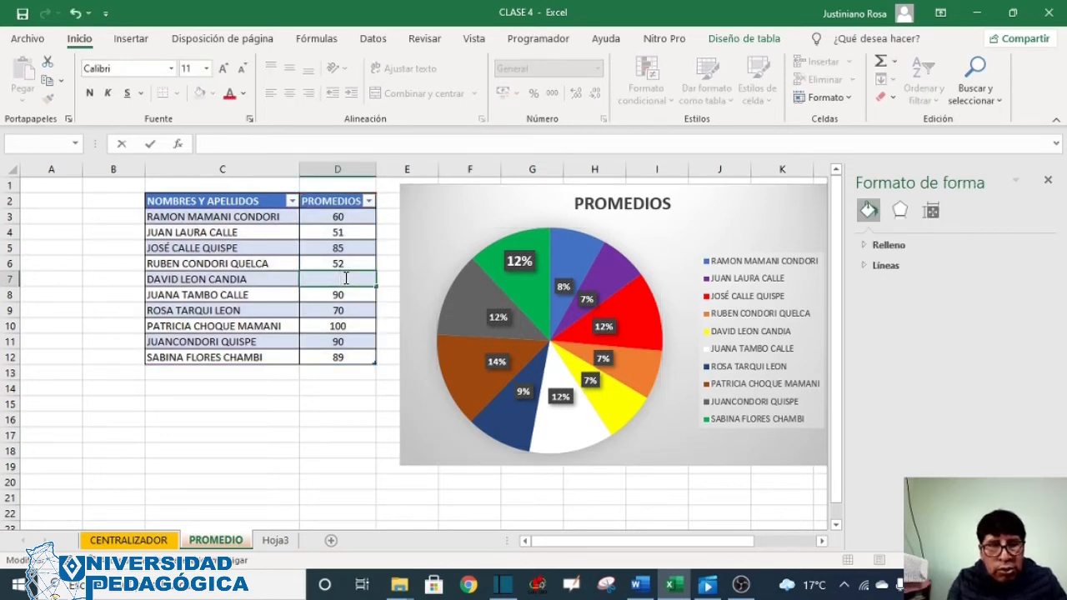
pyautogui.write('1')
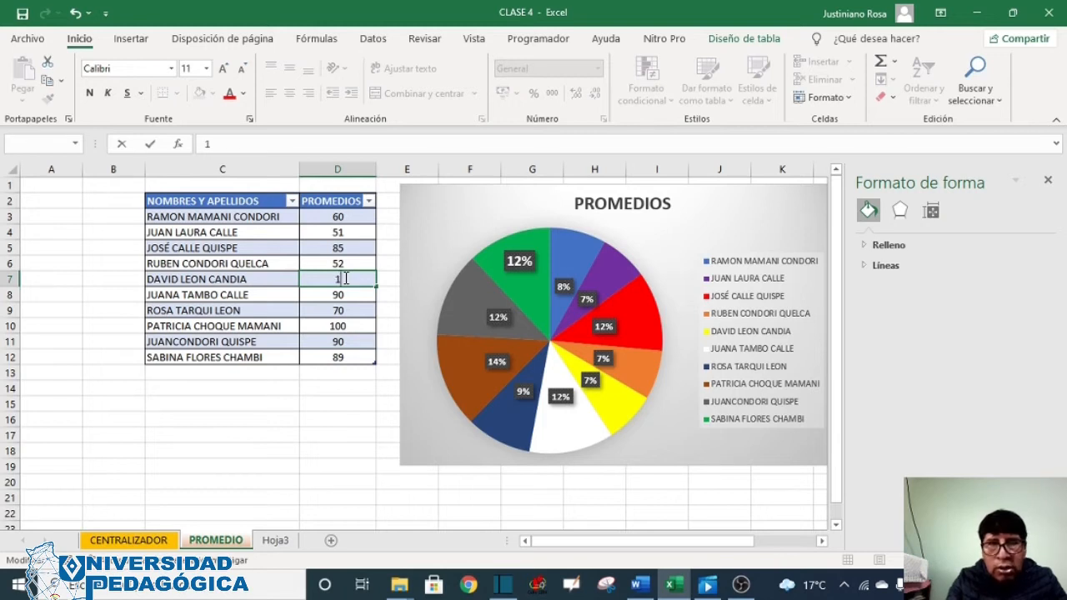
pyautogui.write('00')
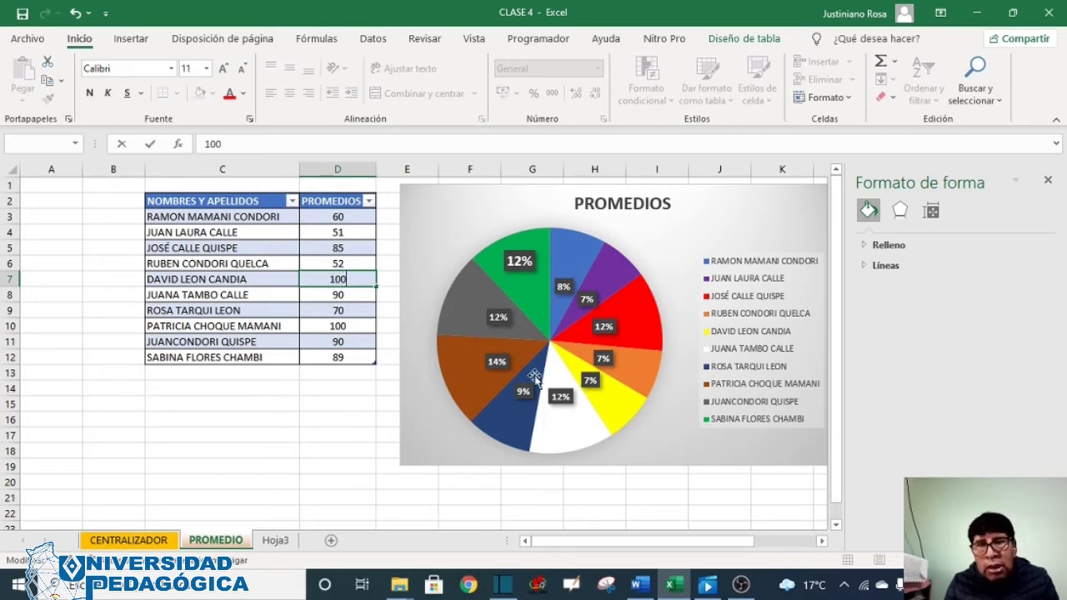
pyautogui.click(313, 424)
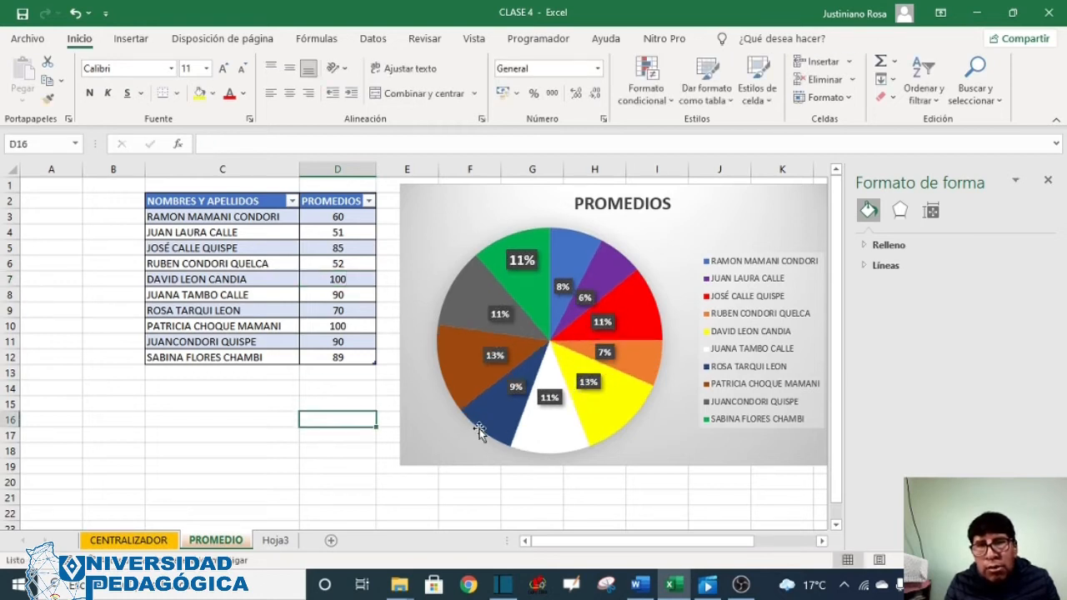
# Delete the PROMEDIOS pie chart from the PROMEDIO sheet.
pyautogui.moveTo(590, 403)
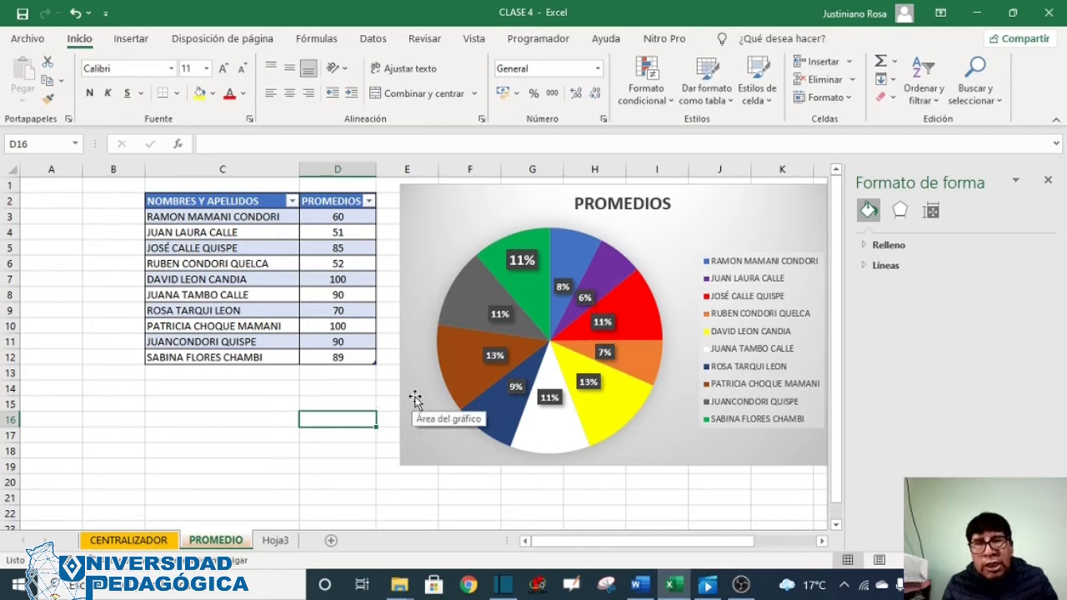
pyautogui.click(715, 199)
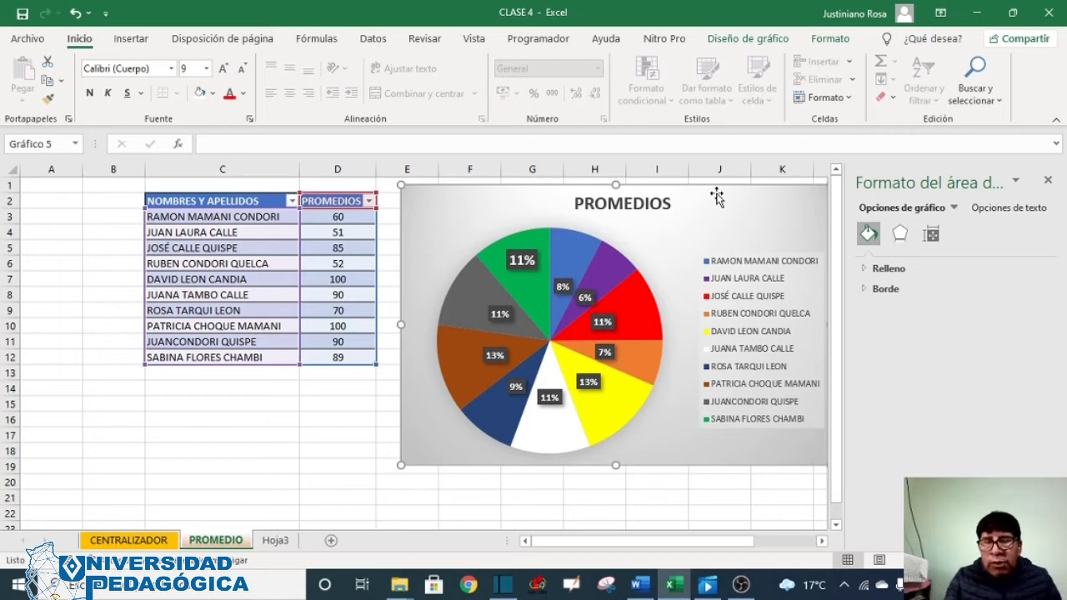
pyautogui.press('Delete')
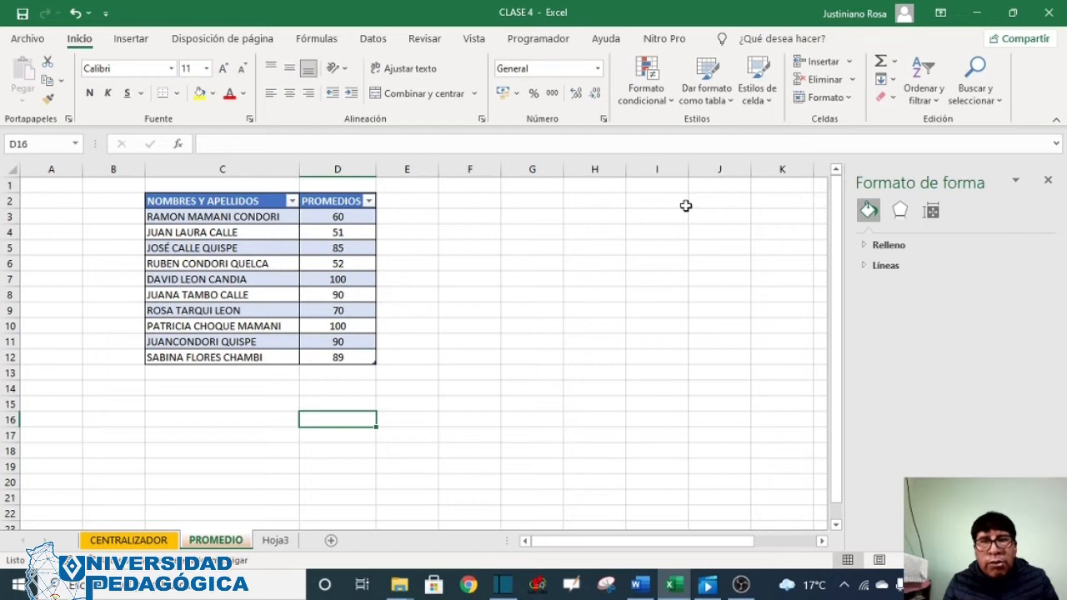
# Insert a 3-D line chart of the names and averages in C2:D12 and place it beside the table.
pyautogui.click(135, 42)
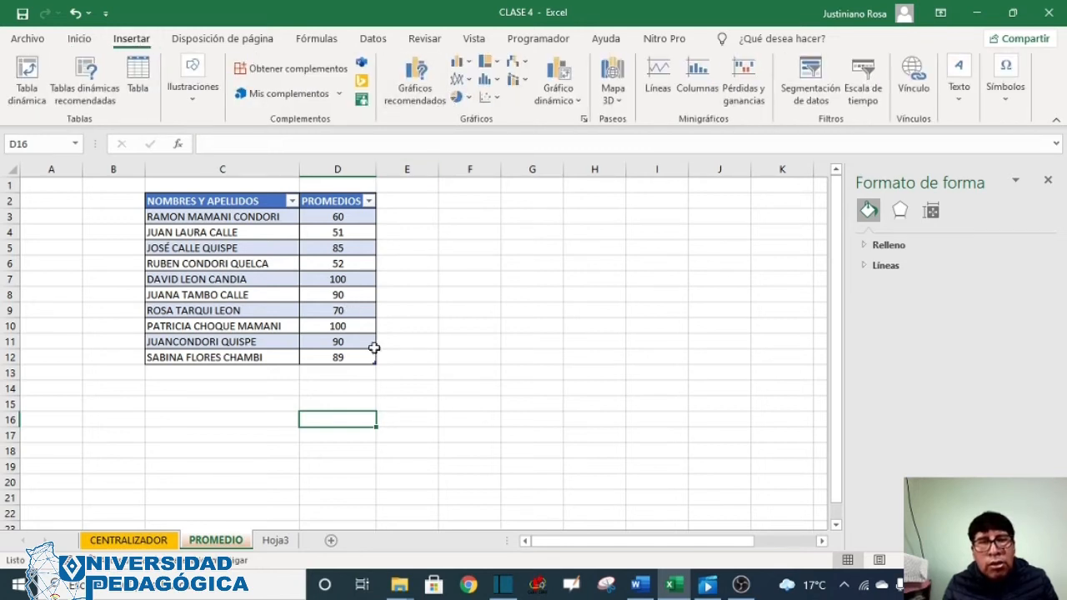
pyautogui.click(346, 356)
pyautogui.moveTo(295, 357); pyautogui.dragTo(201, 202)
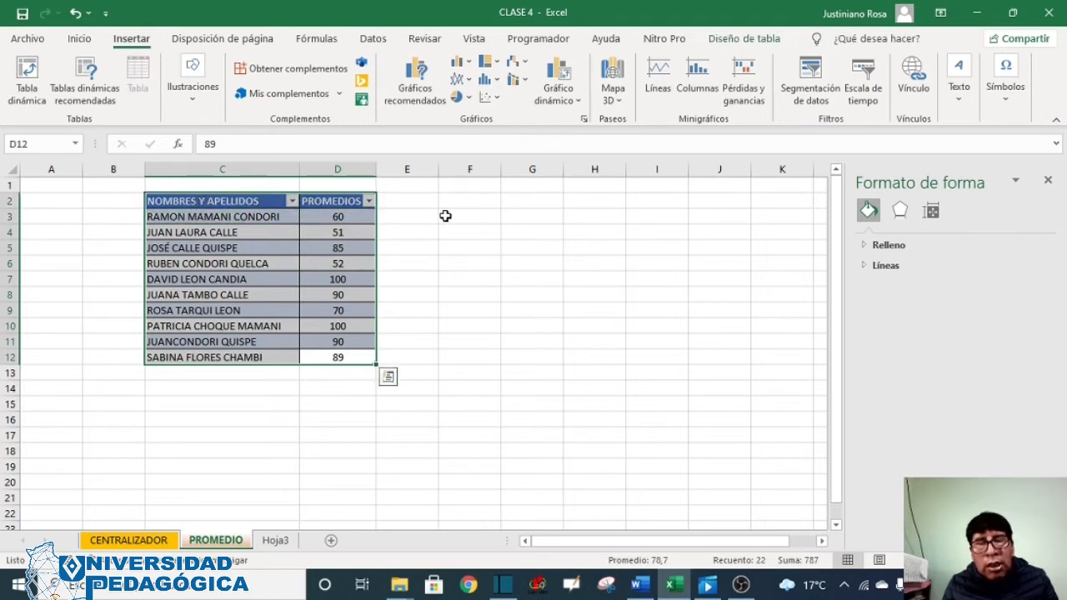
pyautogui.click(470, 80)
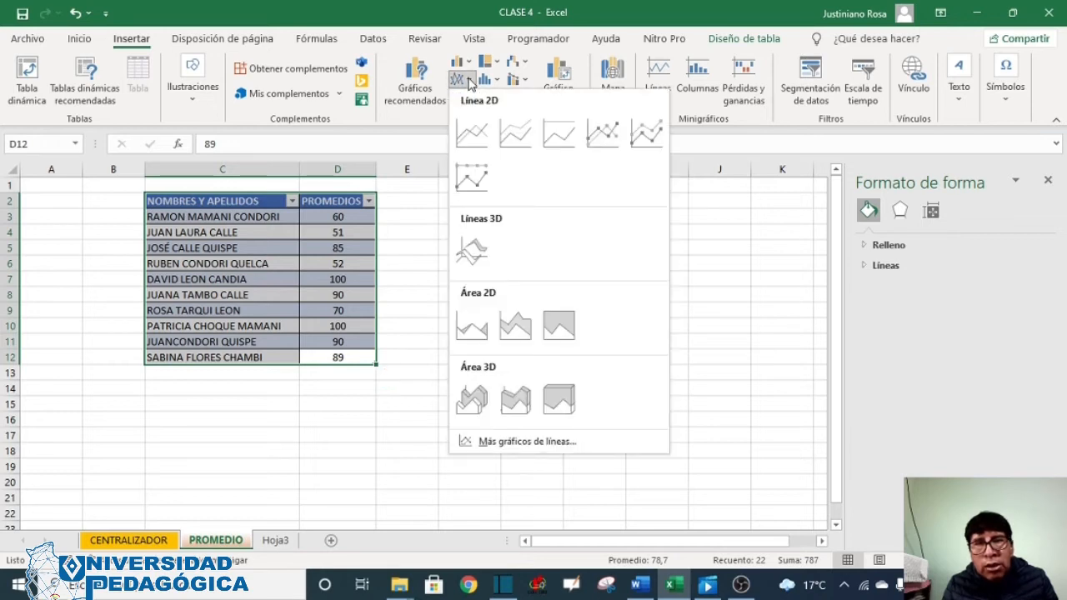
pyautogui.click(473, 252)
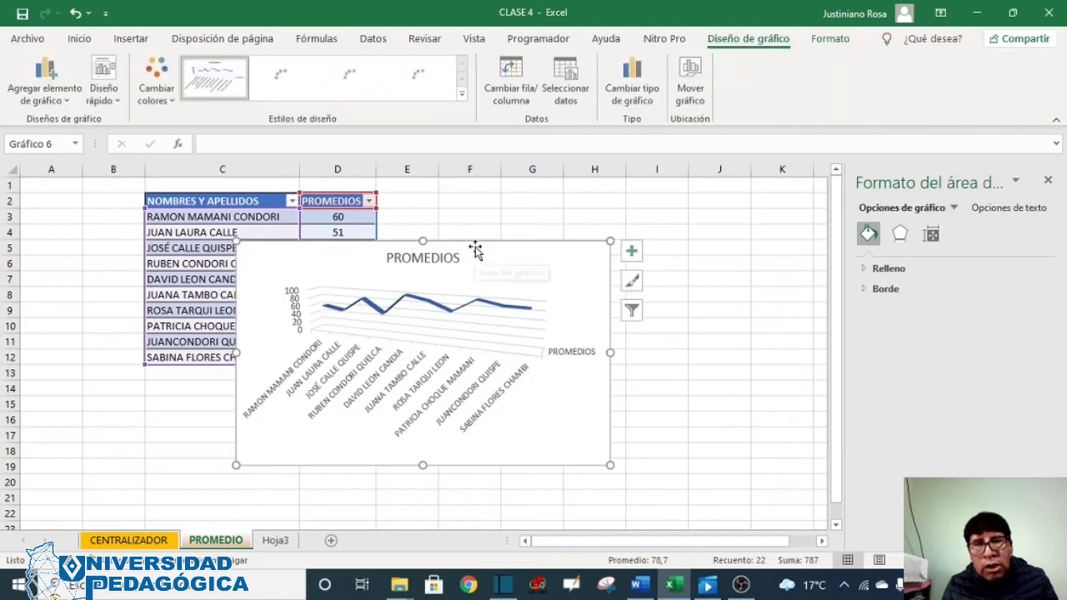
pyautogui.moveTo(526, 245); pyautogui.dragTo(618, 221)
pyautogui.click(633, 210)
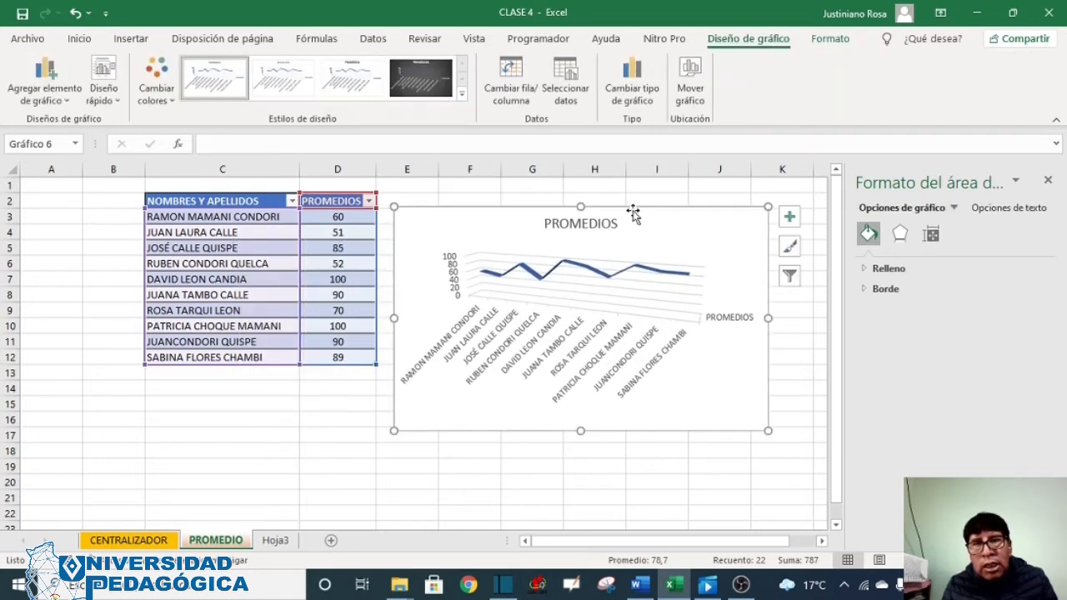
# Apply the second design style to the 3-D line chart and delete the chart.
pyautogui.click(630, 268)
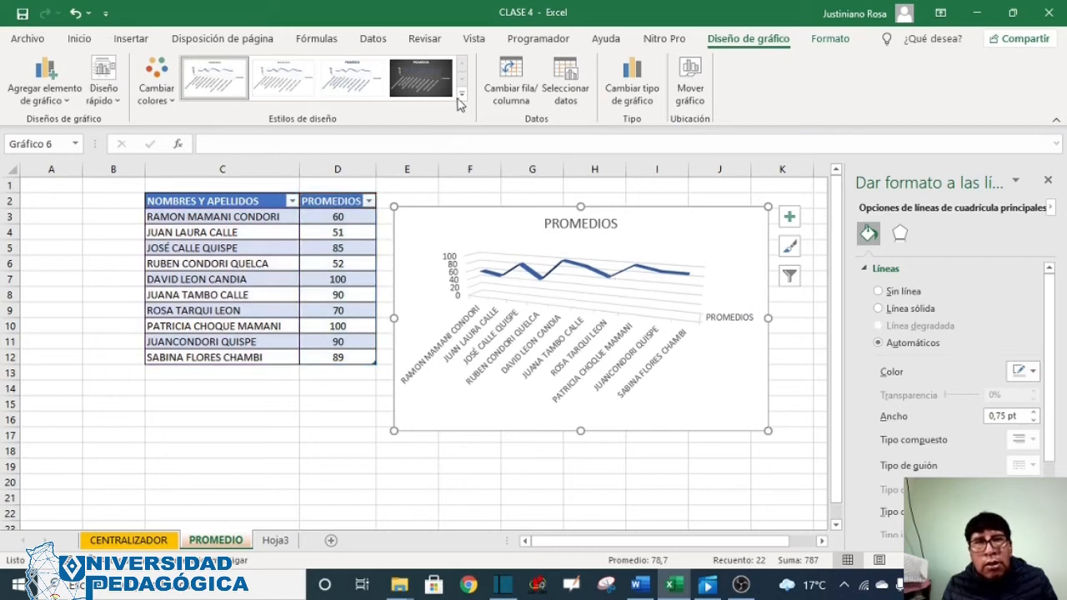
pyautogui.click(283, 90)
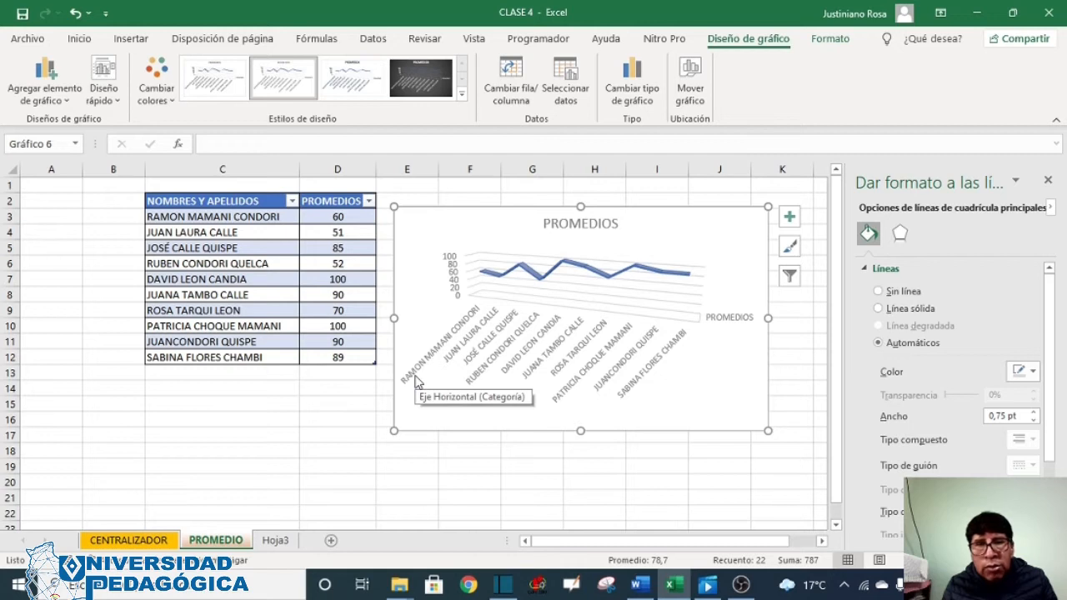
pyautogui.click(609, 213)
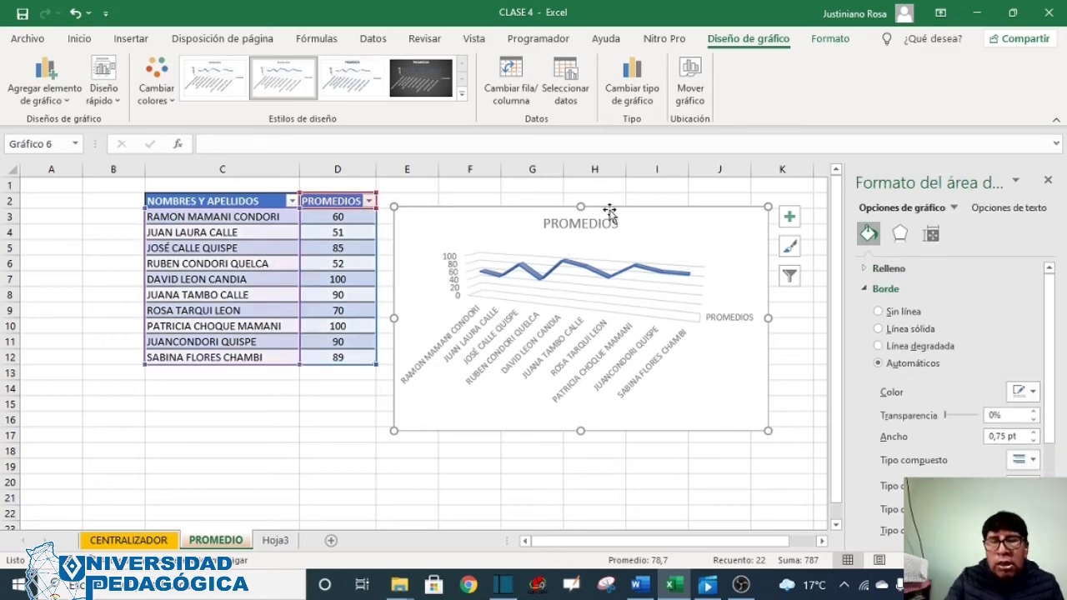
pyautogui.press('Delete')
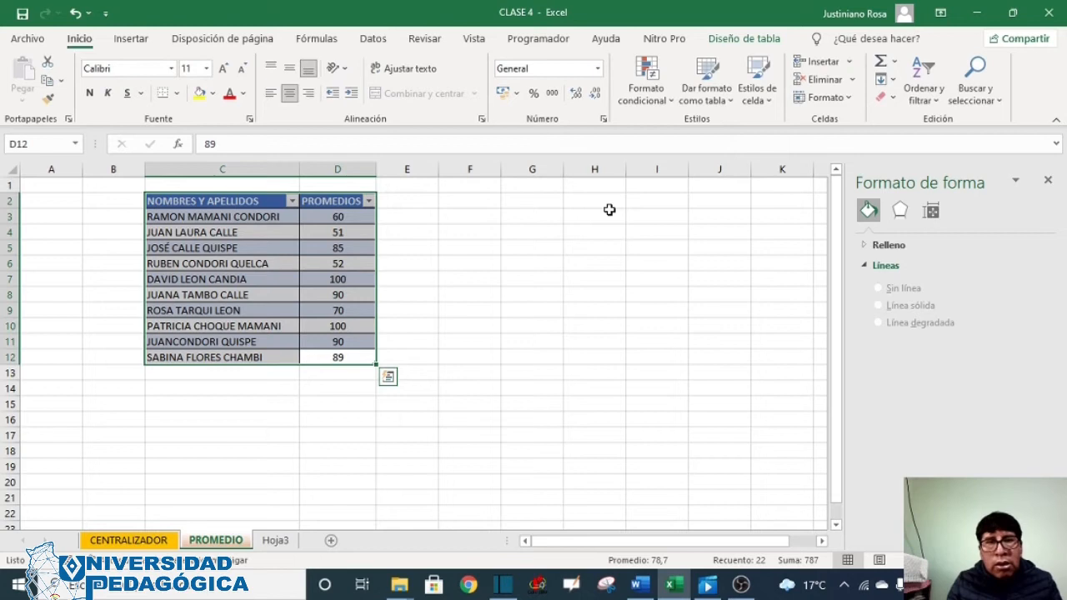
# Insert a 3-D pie chart of the names and averages in C2:D12, enlarged and positioned to span about D1:K18.
pyautogui.click(132, 39)
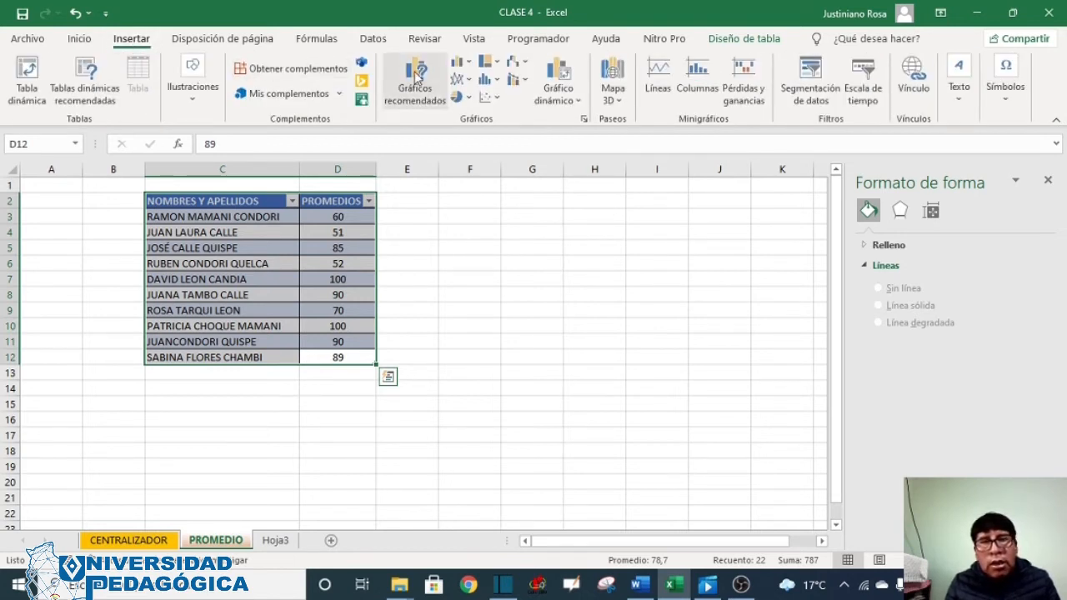
pyautogui.click(468, 97)
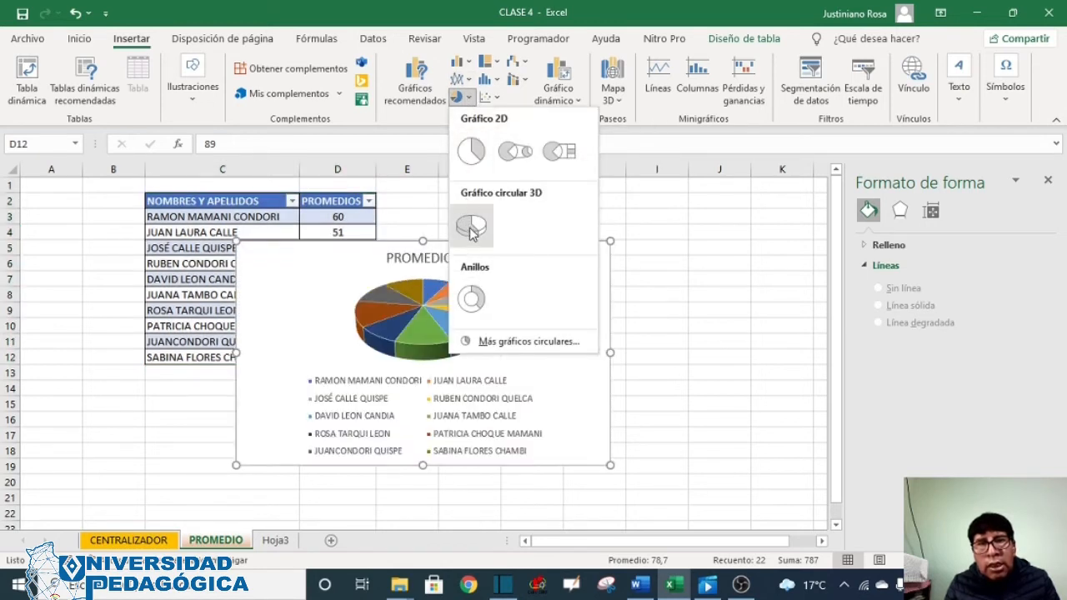
pyautogui.click(471, 227)
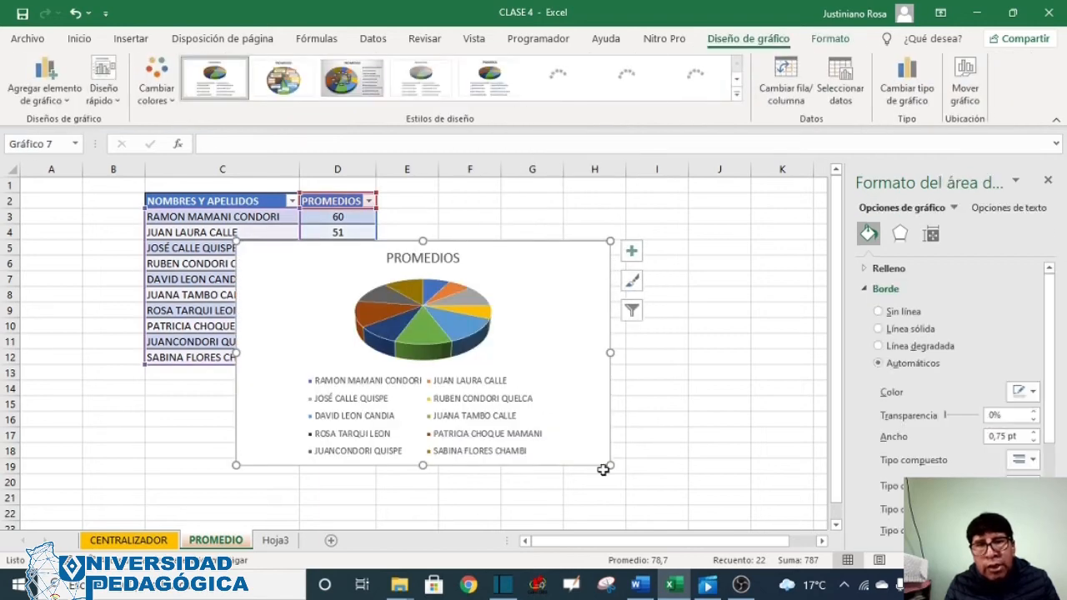
pyautogui.moveTo(610, 465); pyautogui.dragTo(712, 507)
pyautogui.moveTo(537, 241); pyautogui.dragTo(641, 192)
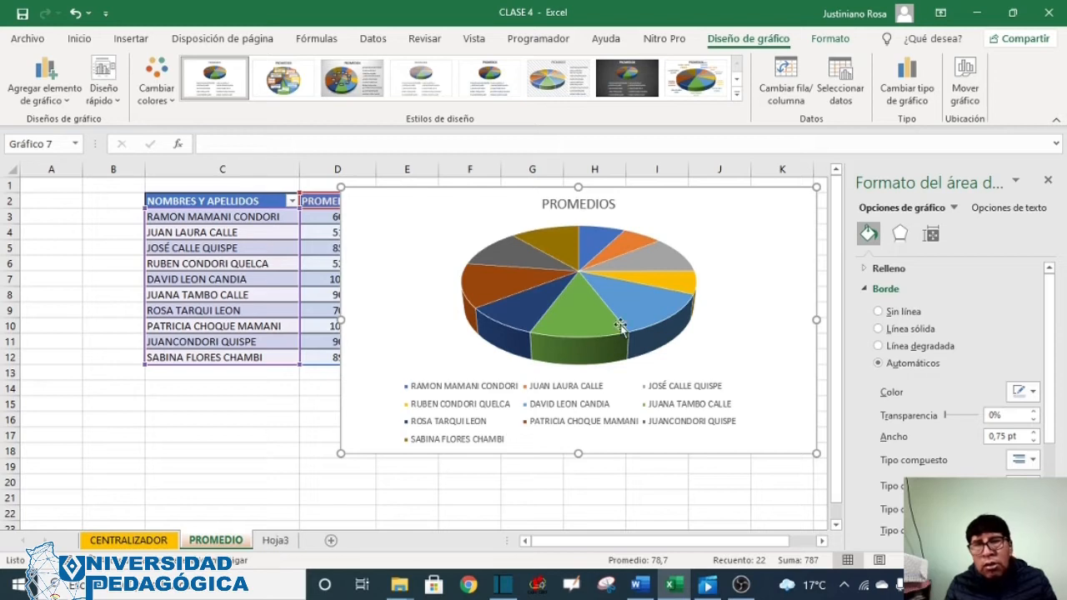
# Move the 3-D pie chart to the Hoja3 sheet as an object and enlarge it there to span about B1:K21.
pyautogui.moveTo(673, 288)
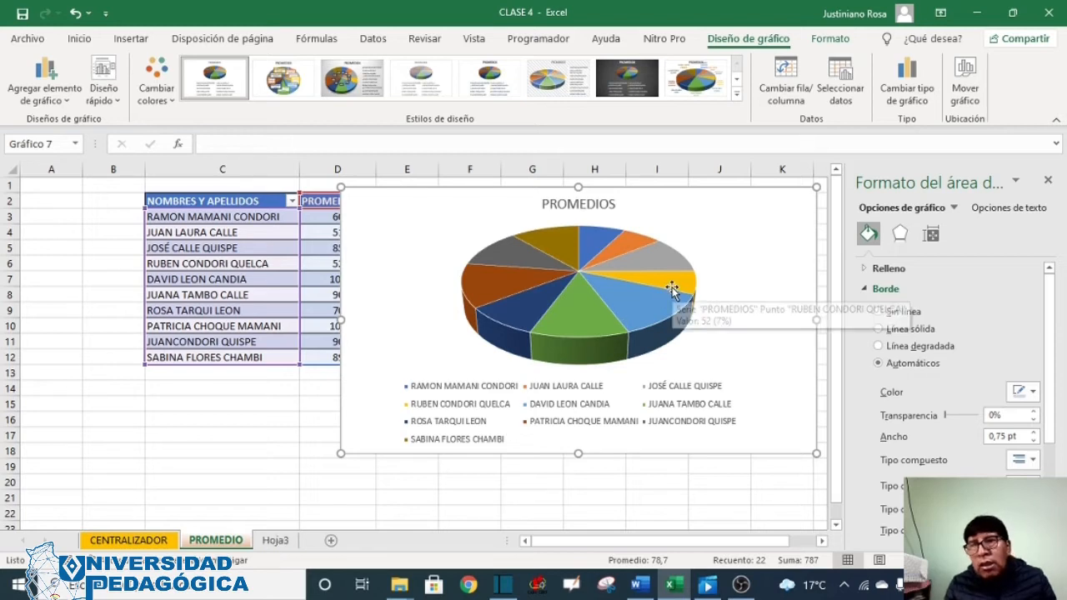
pyautogui.click(969, 100)
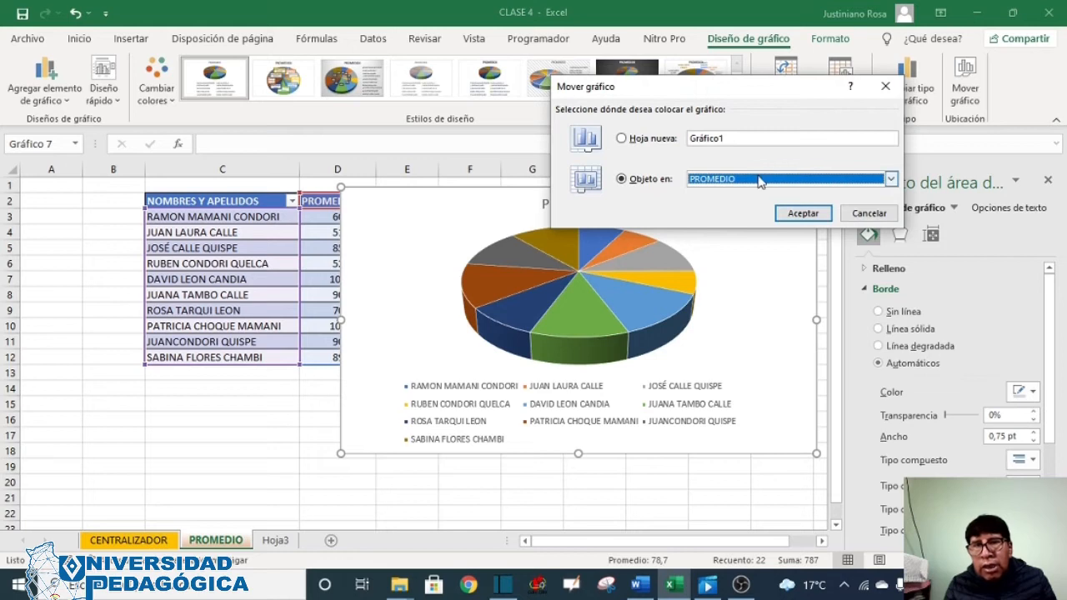
pyautogui.click(891, 179)
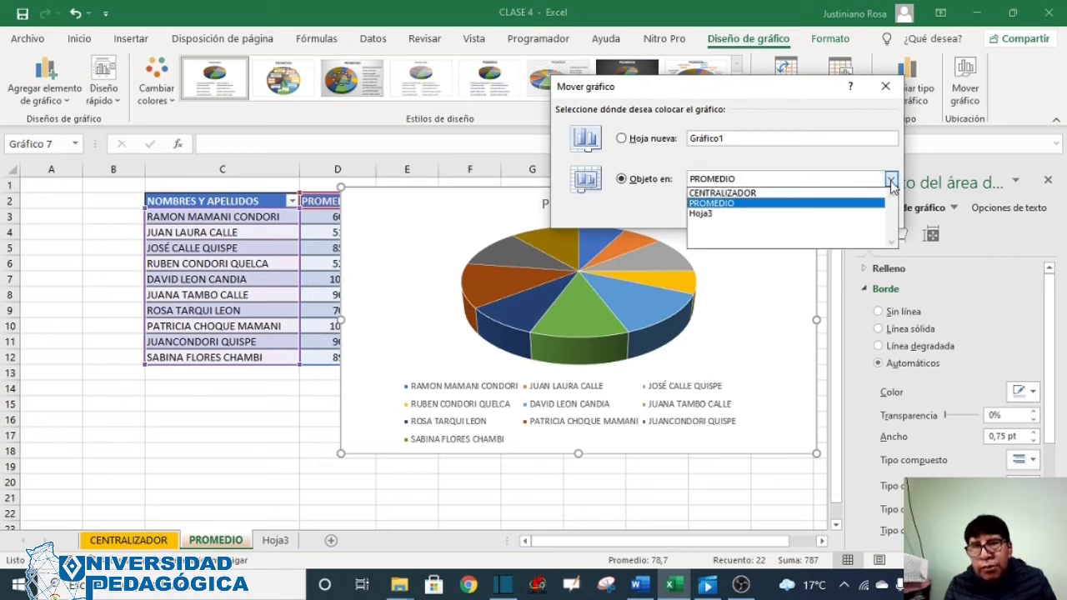
pyautogui.click(771, 213)
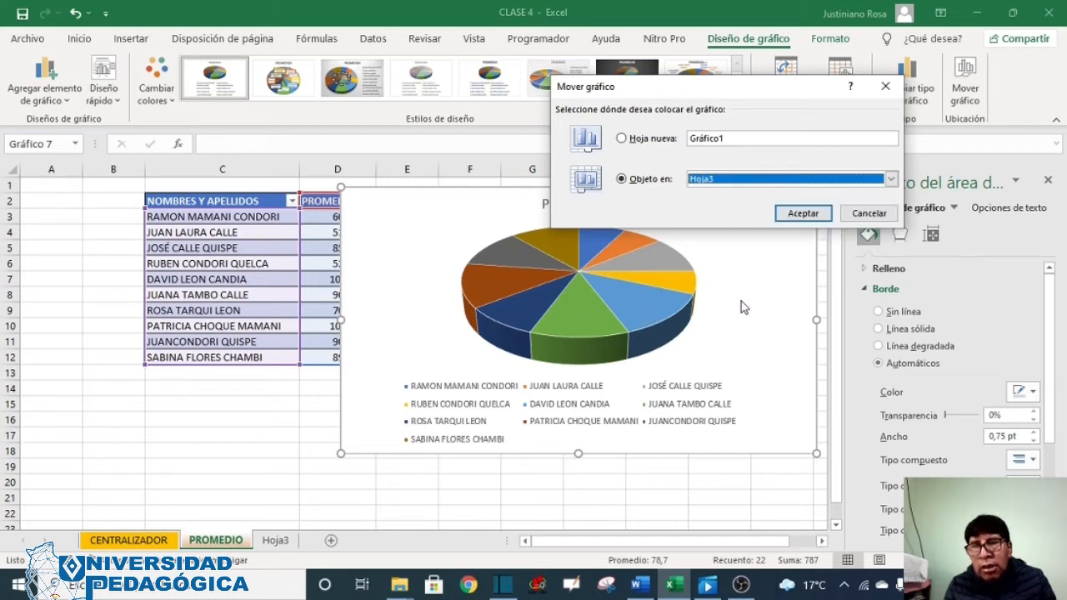
pyautogui.click(802, 214)
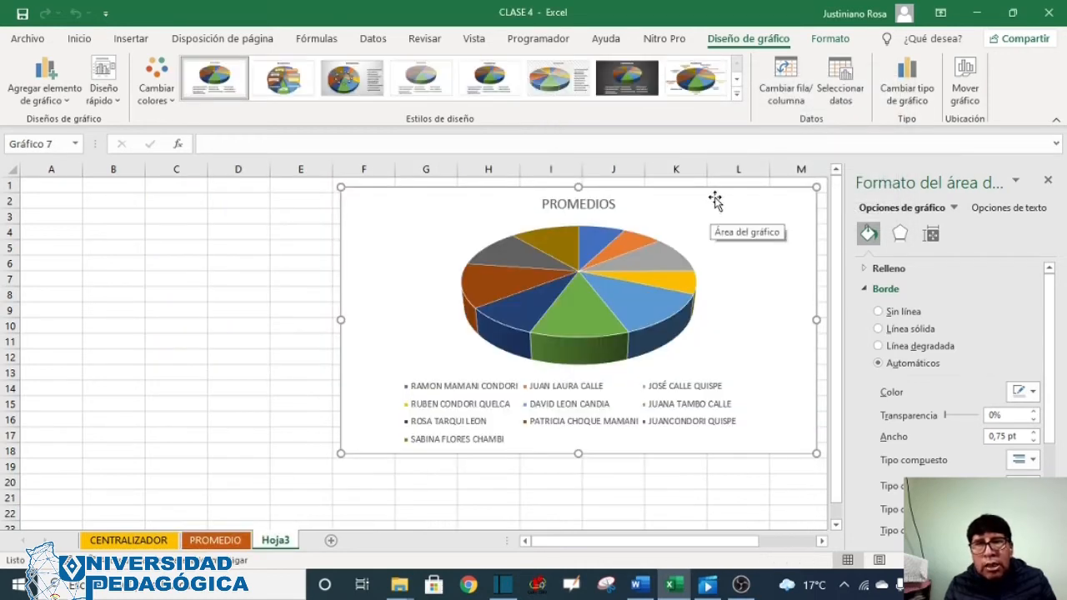
pyautogui.moveTo(715, 201); pyautogui.dragTo(475, 197)
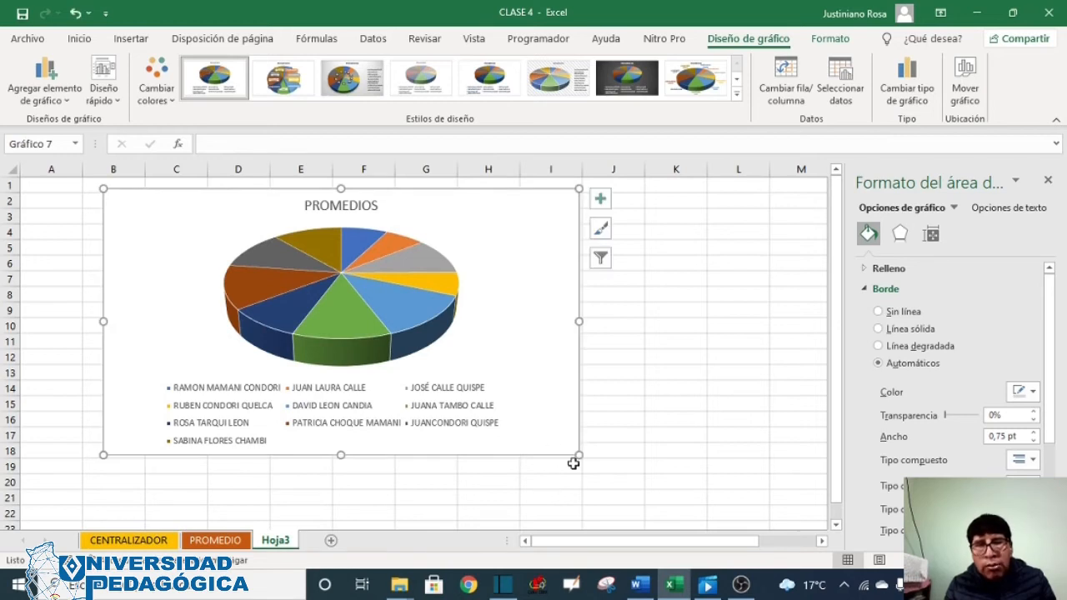
pyautogui.moveTo(579, 455); pyautogui.dragTo(661, 504)
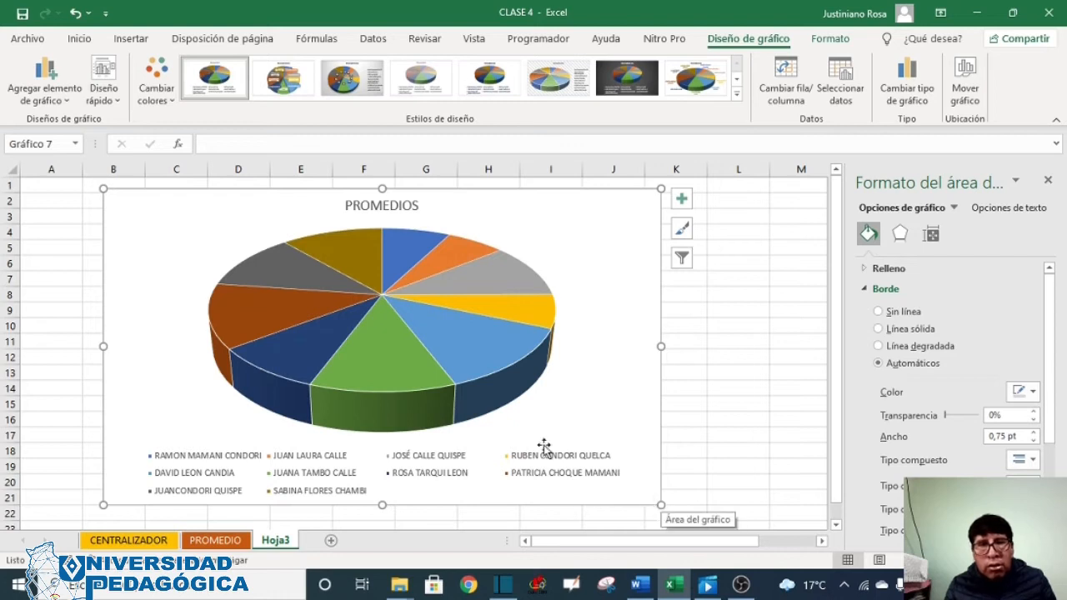